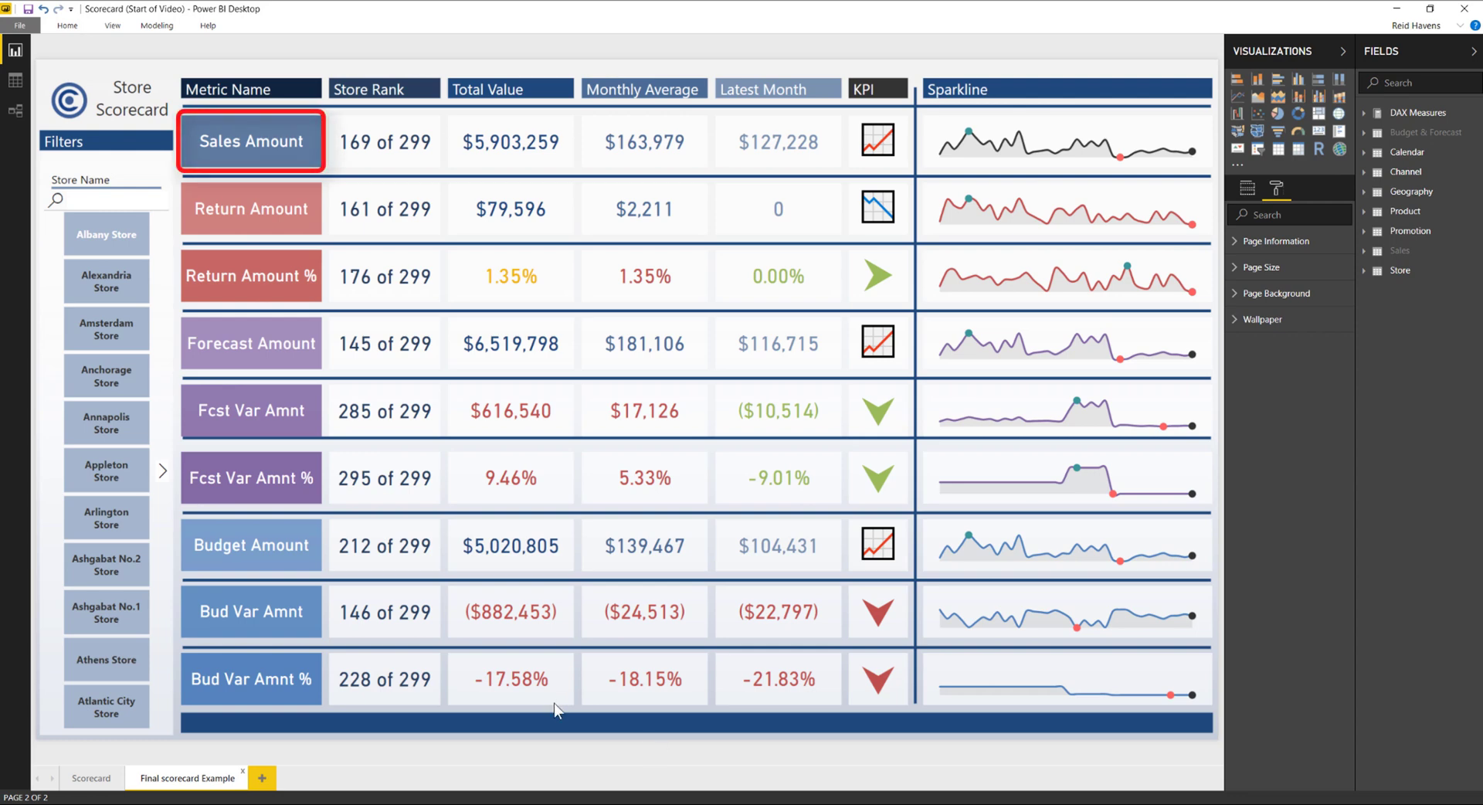
Go to the empty Scorecard page and pin the Home ribbon so it stays expanded.
left_click(92, 778)
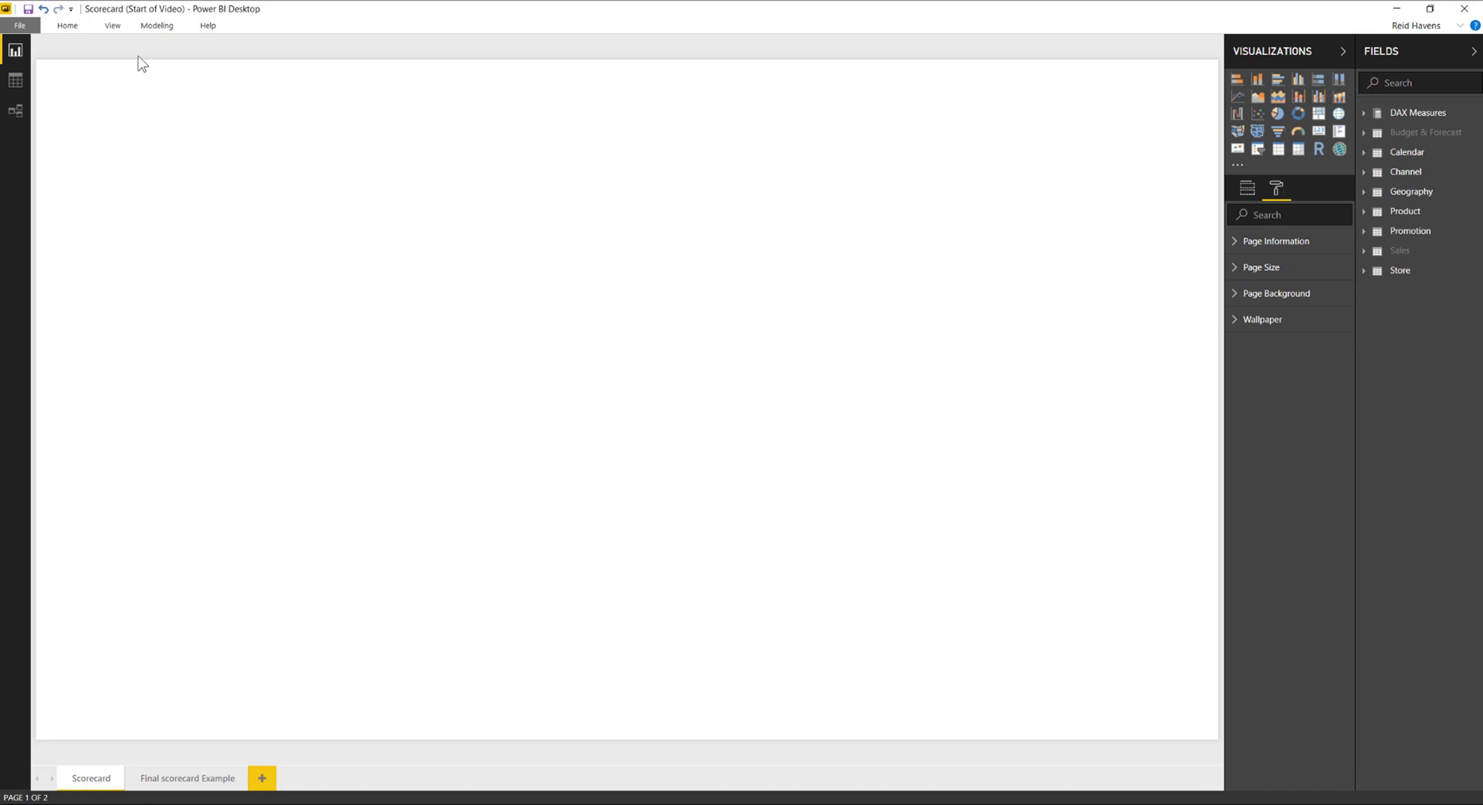
left_click(70, 24)
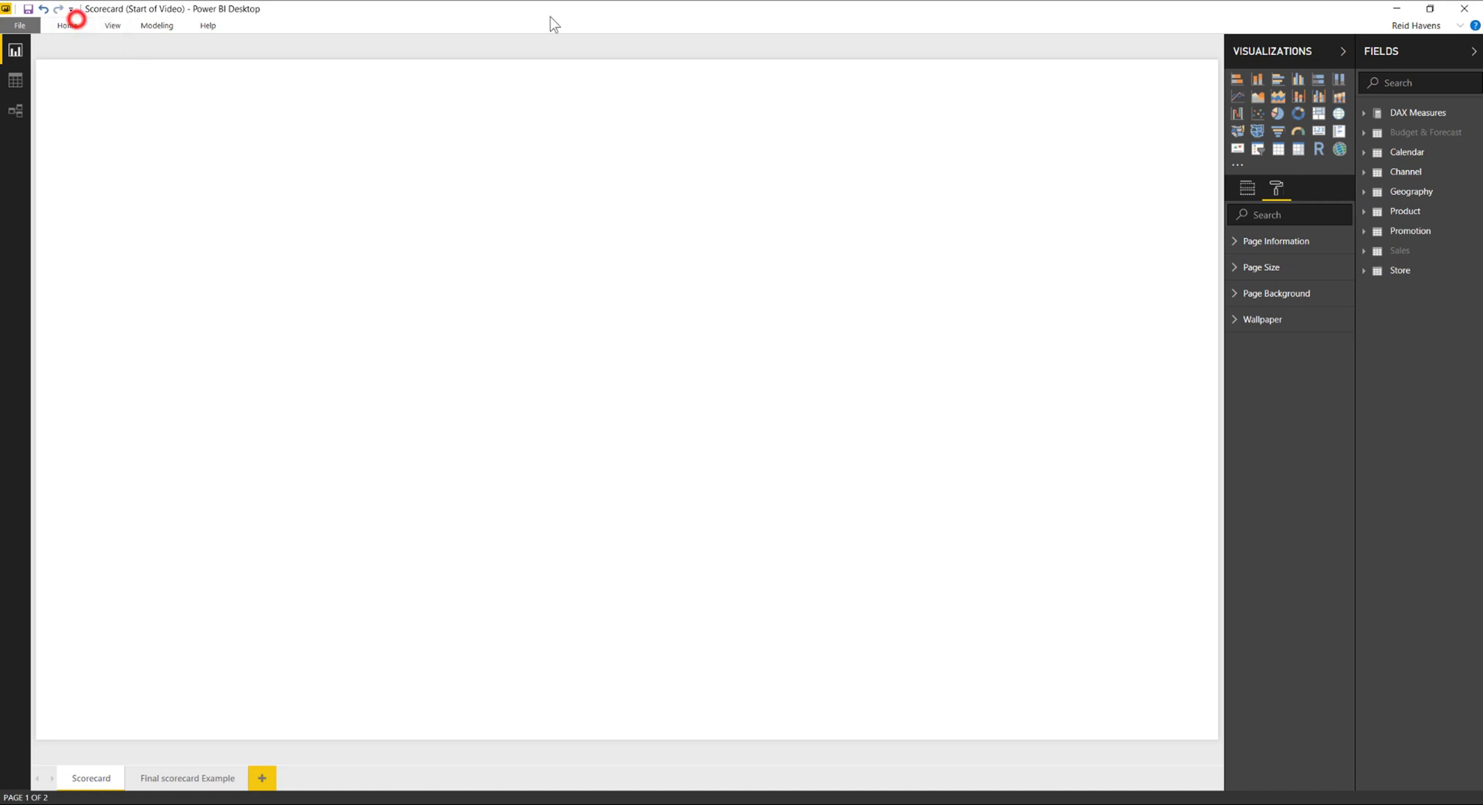
left_click(1460, 25)
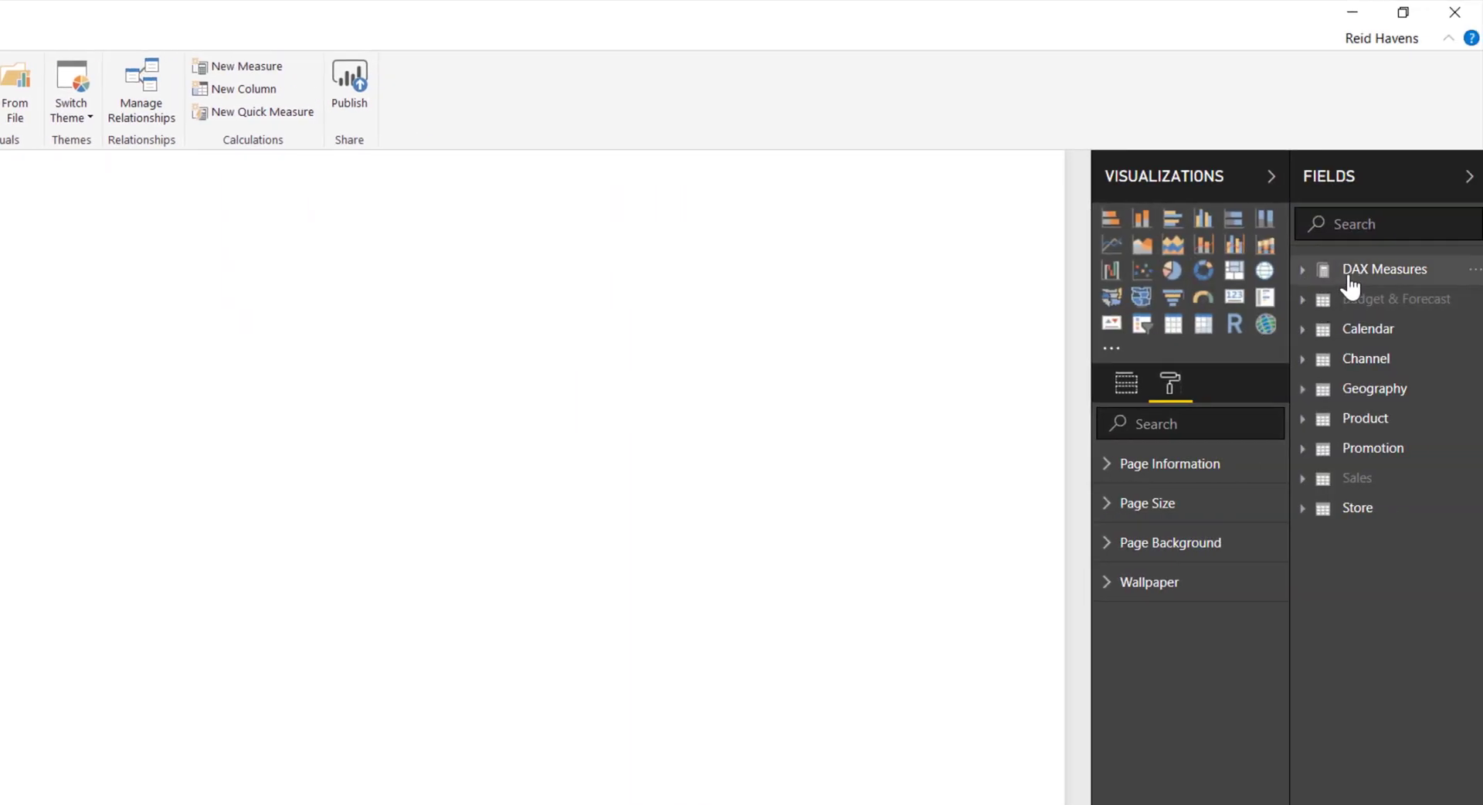
Create the measure Sales Amount Text = "Sales Amount" in the DAX Measures table.
right_click(1349, 278)
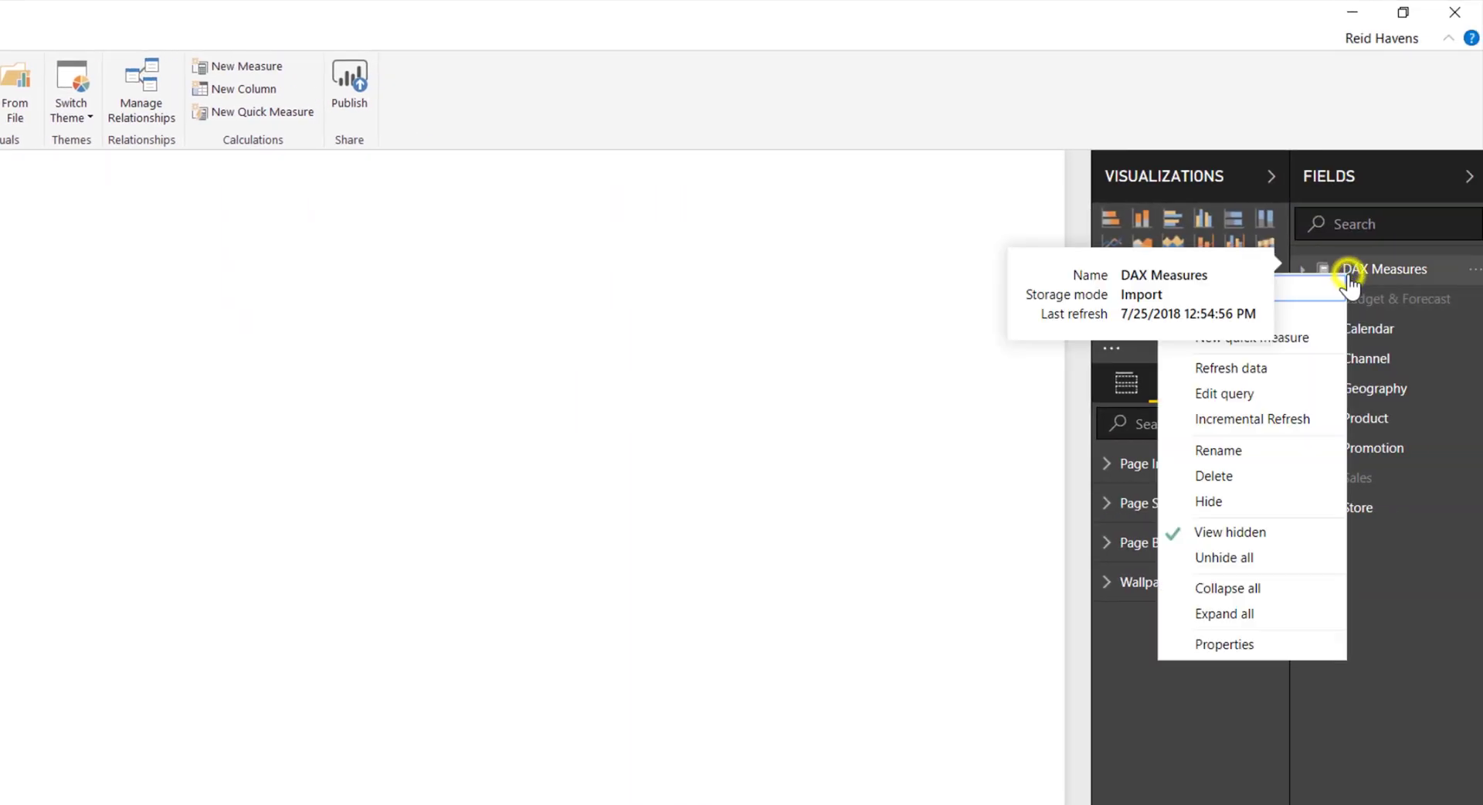
left_click(1284, 291)
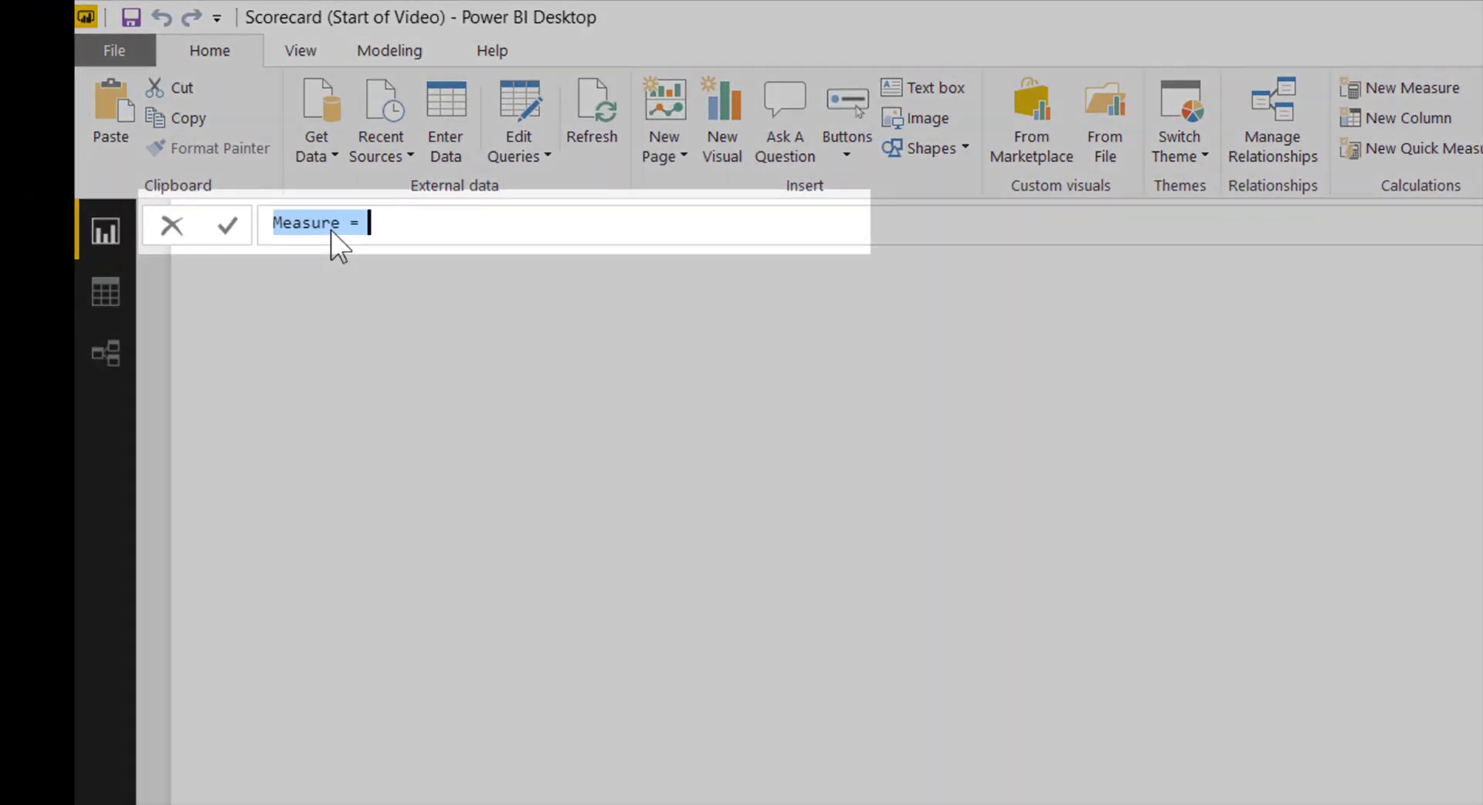
type("Sales")
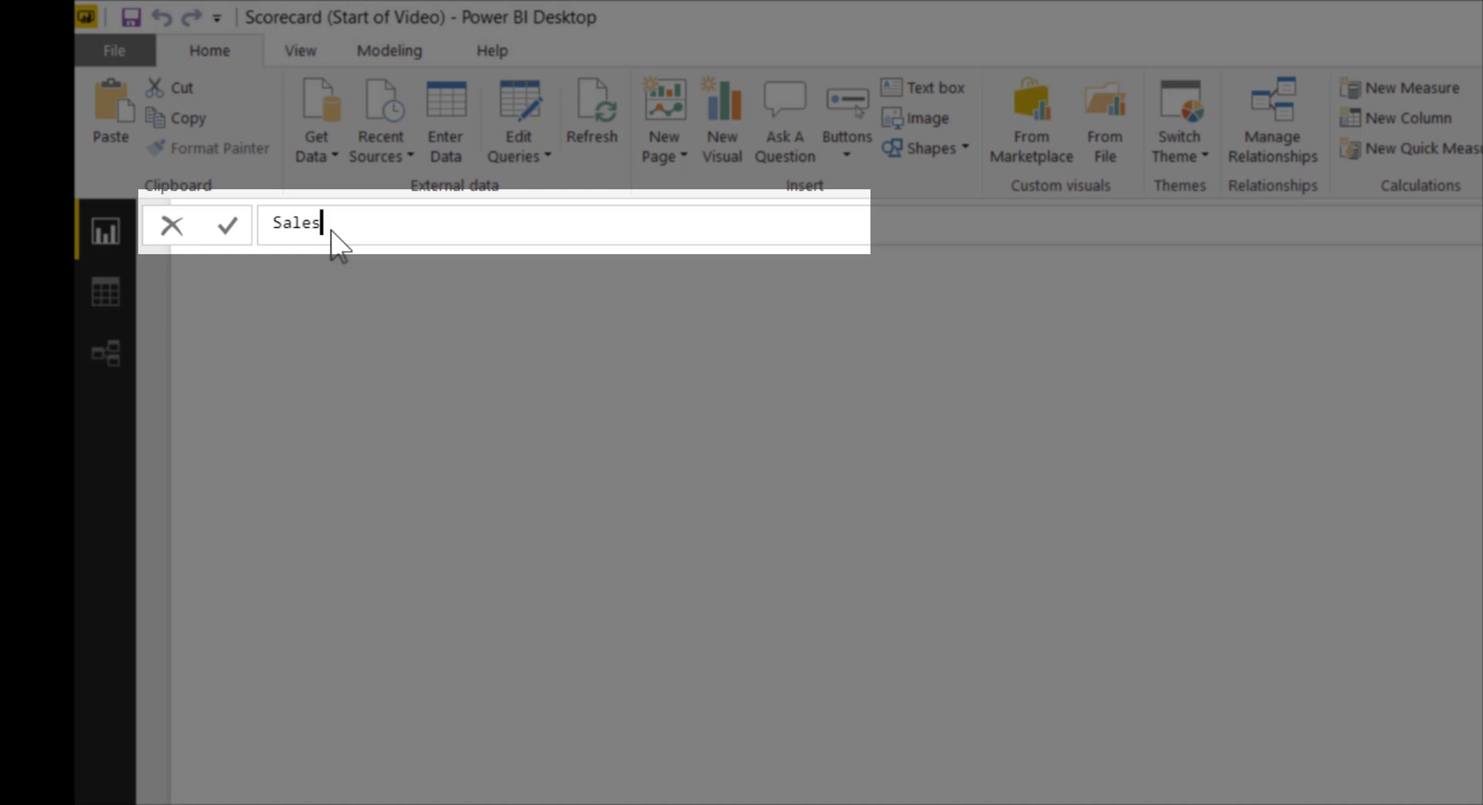
type(" Amo")
key("BackSpace")
key("BackSpace")
type("mount Text = ")
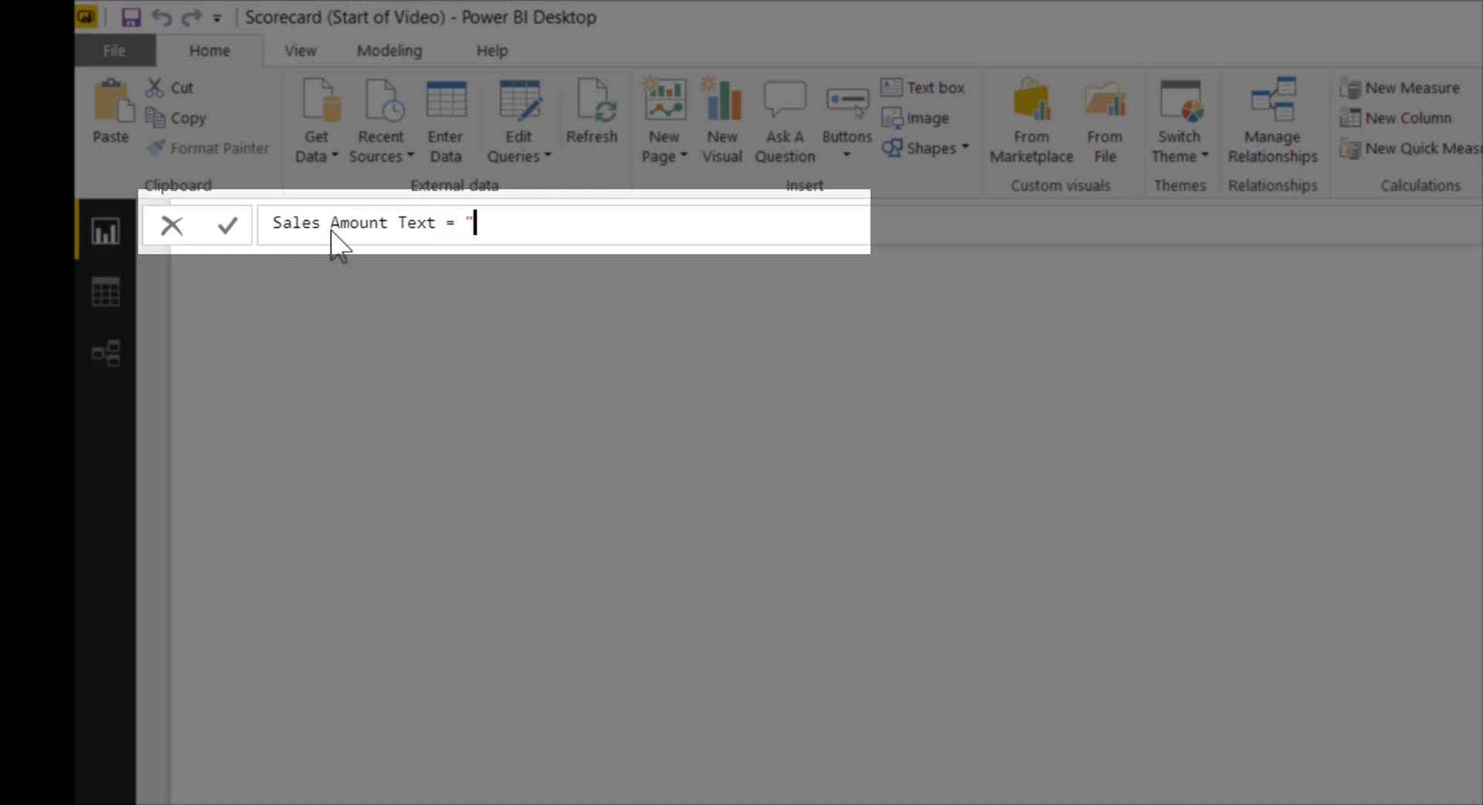
type("\"Sales Amount")
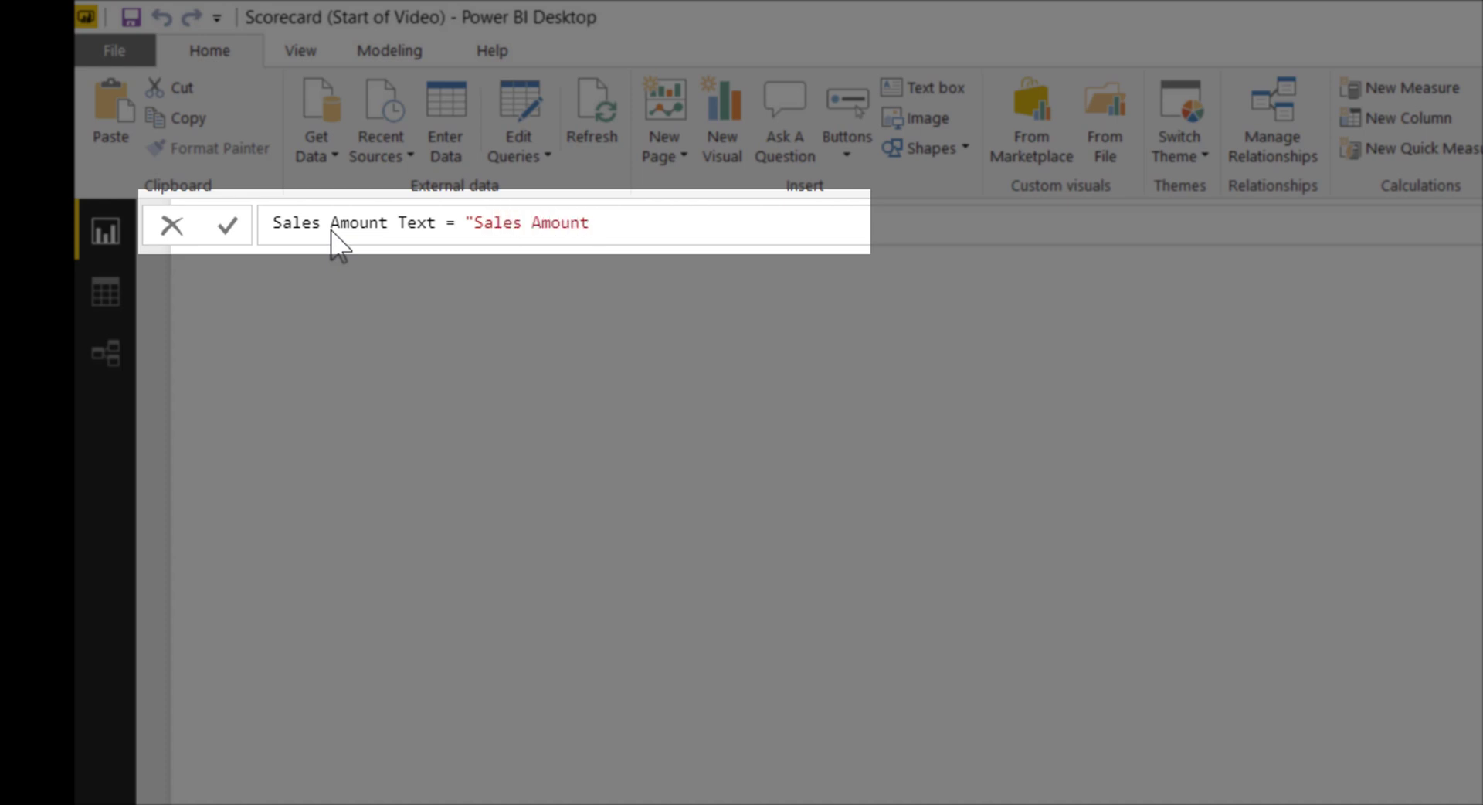
type(" \"")
key("Return")
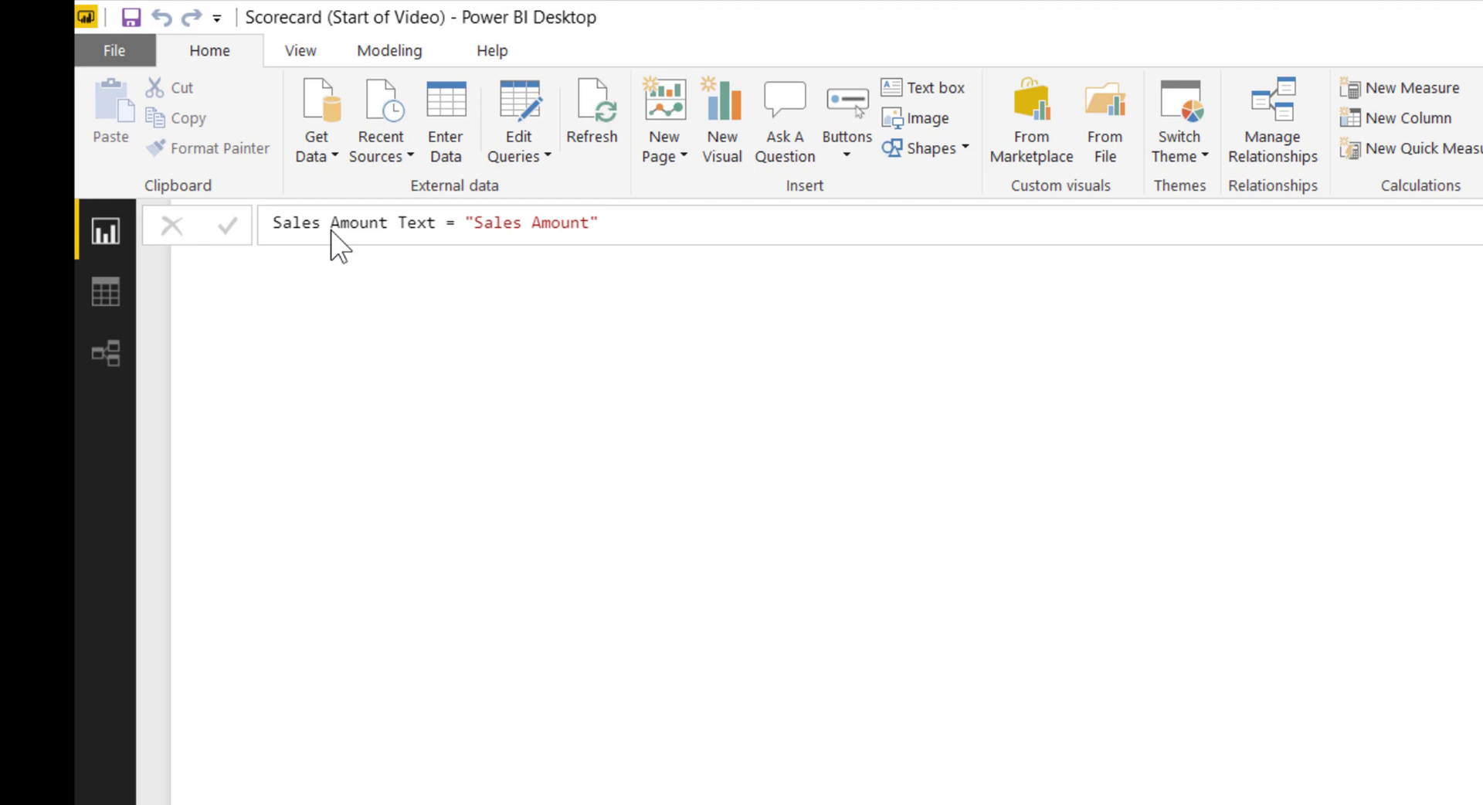
Add Sales Amount Text as a visual, move it onto the canvas and convert it to a Card.
left_click(1438, 276)
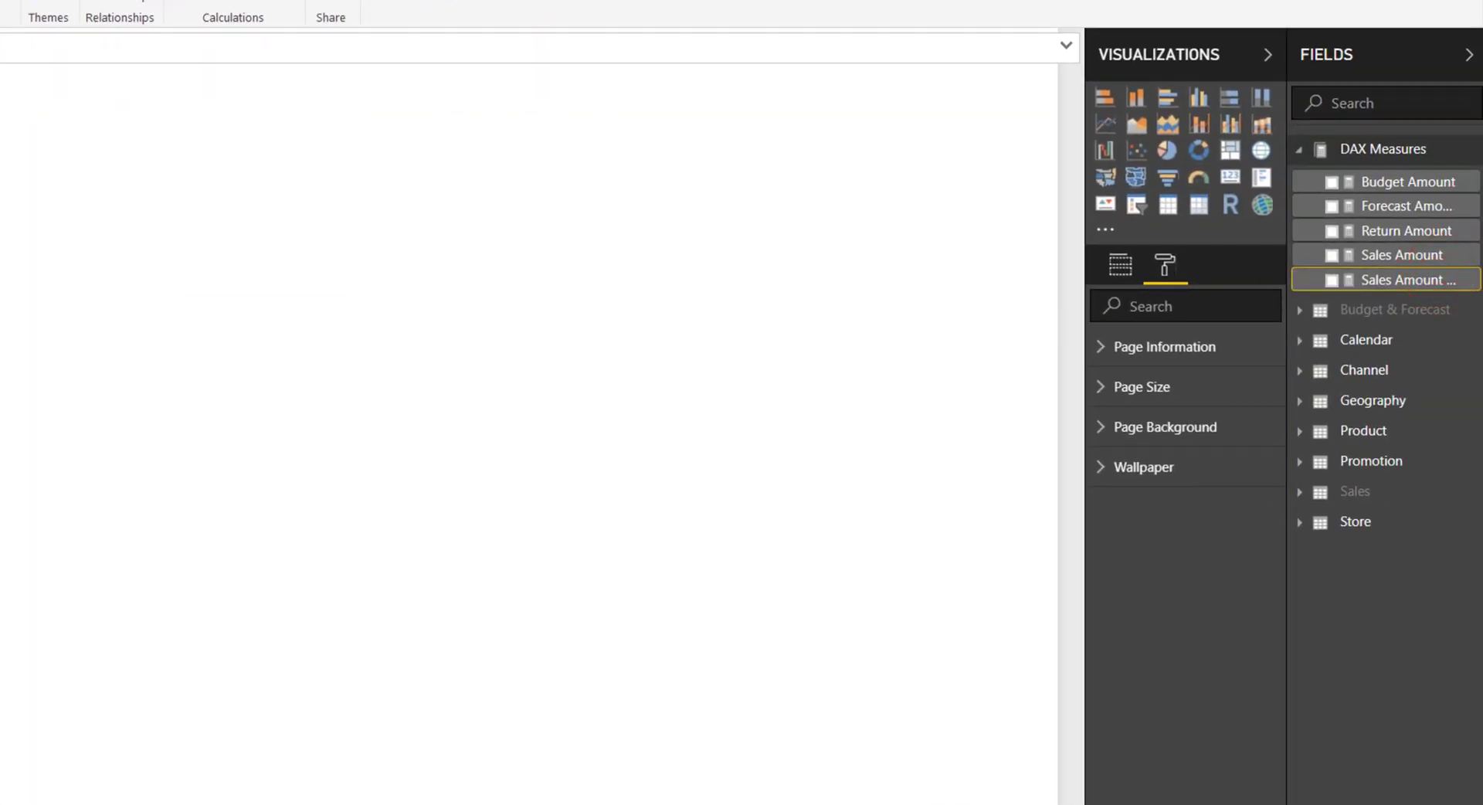
left_click(1332, 279)
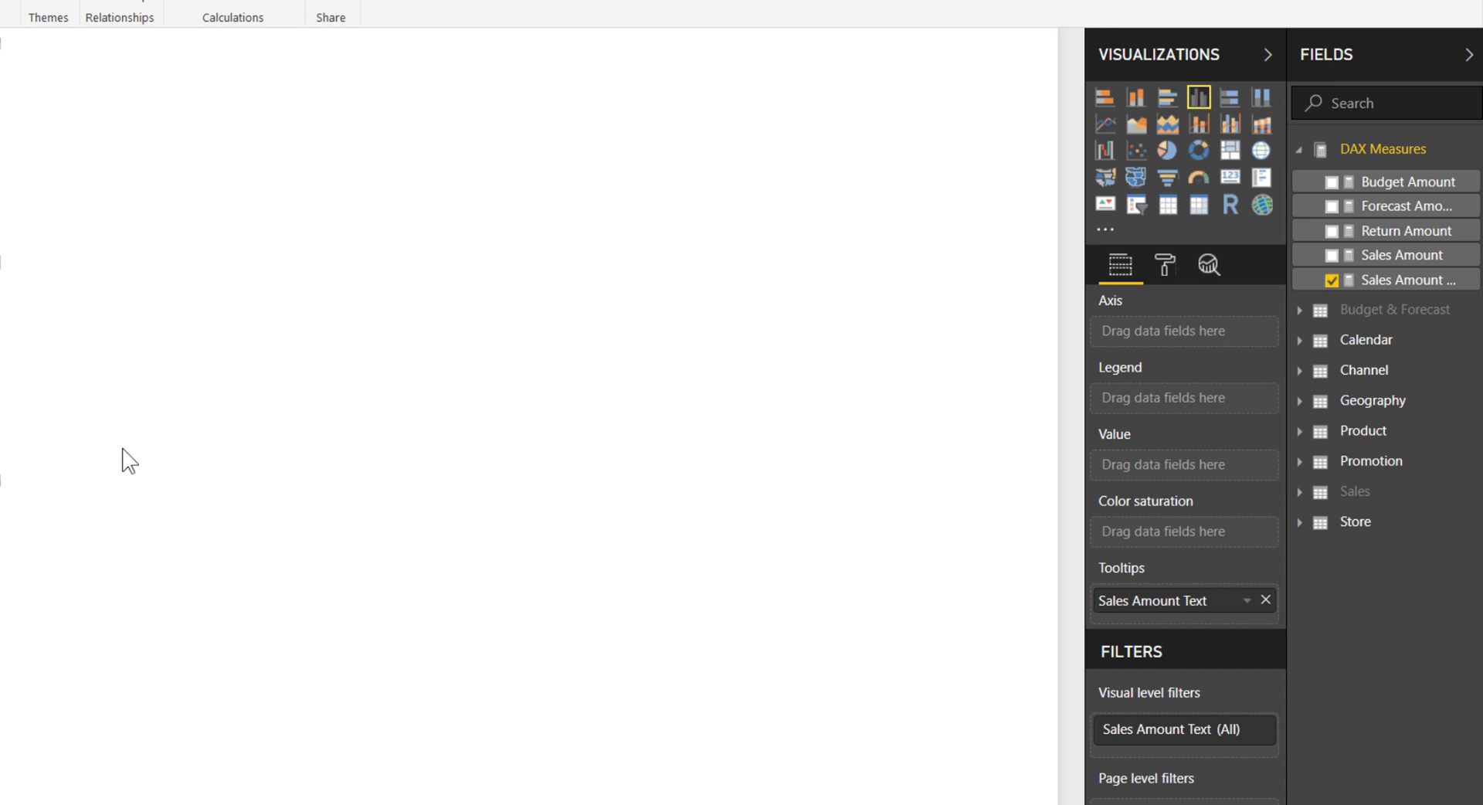
left_click_drag(2, 73, 907, 73)
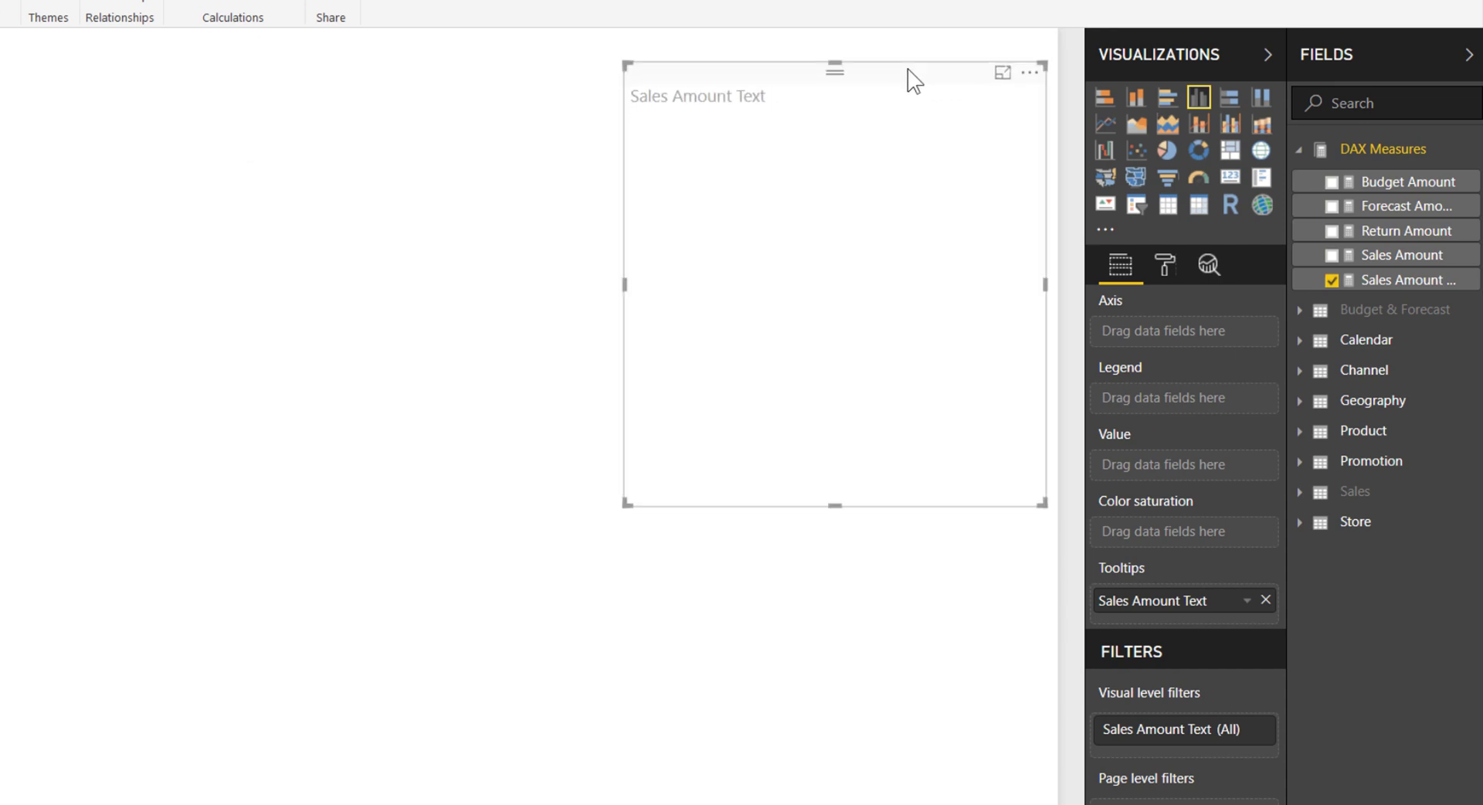
left_click(1230, 180)
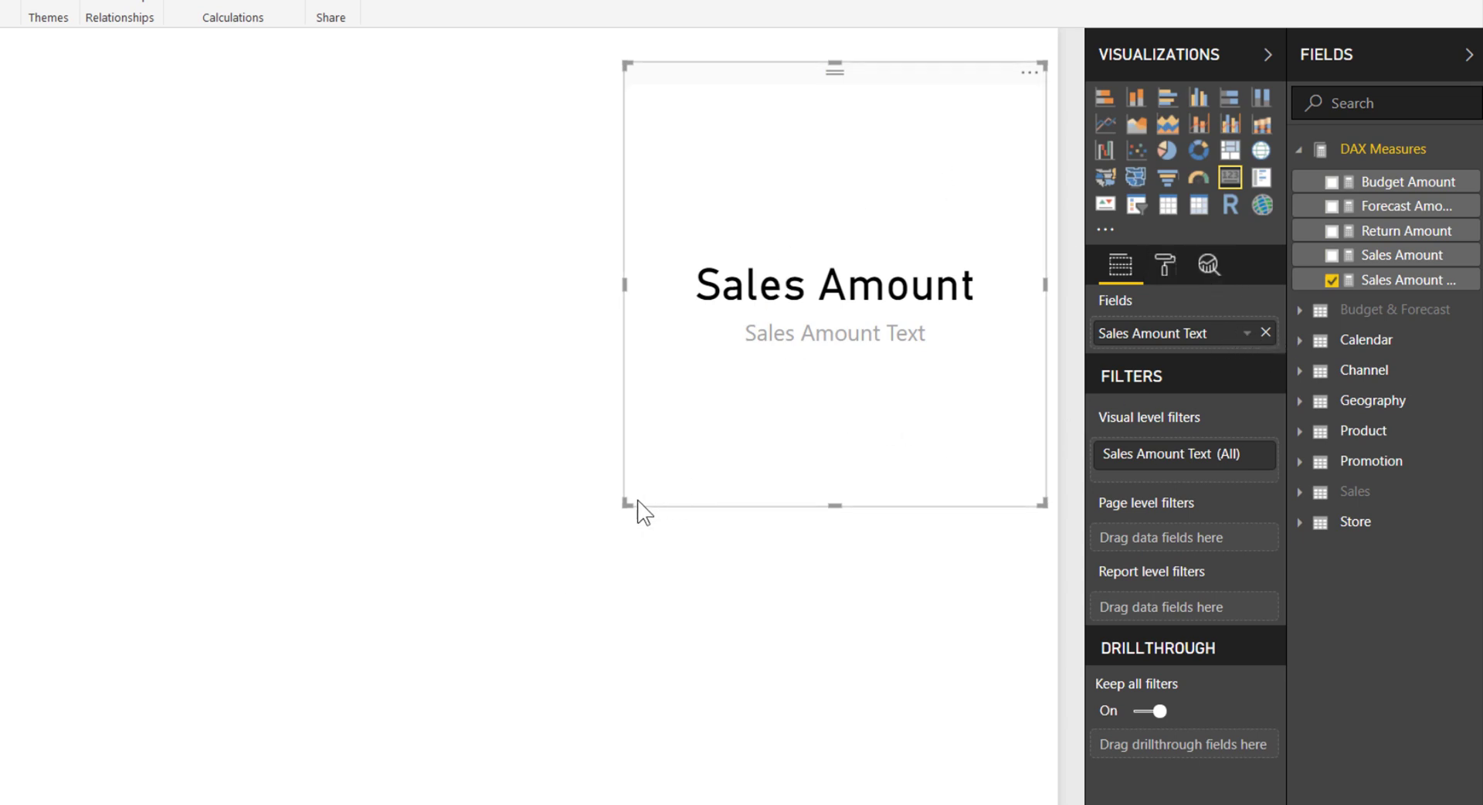
Shorten the Sales Amount card and turn its category label off.
left_click_drag(629, 500, 671, 193)
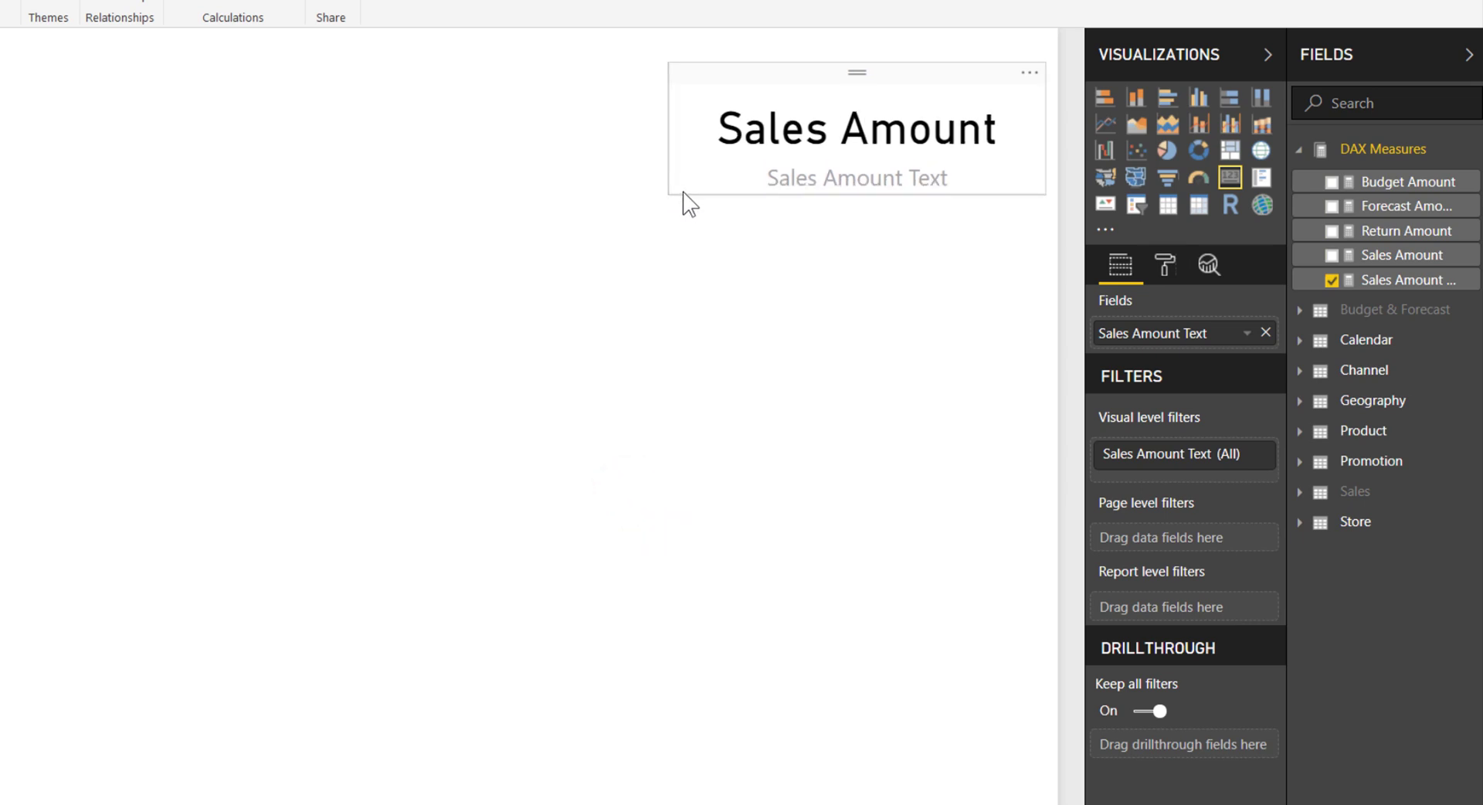
left_click(879, 72)
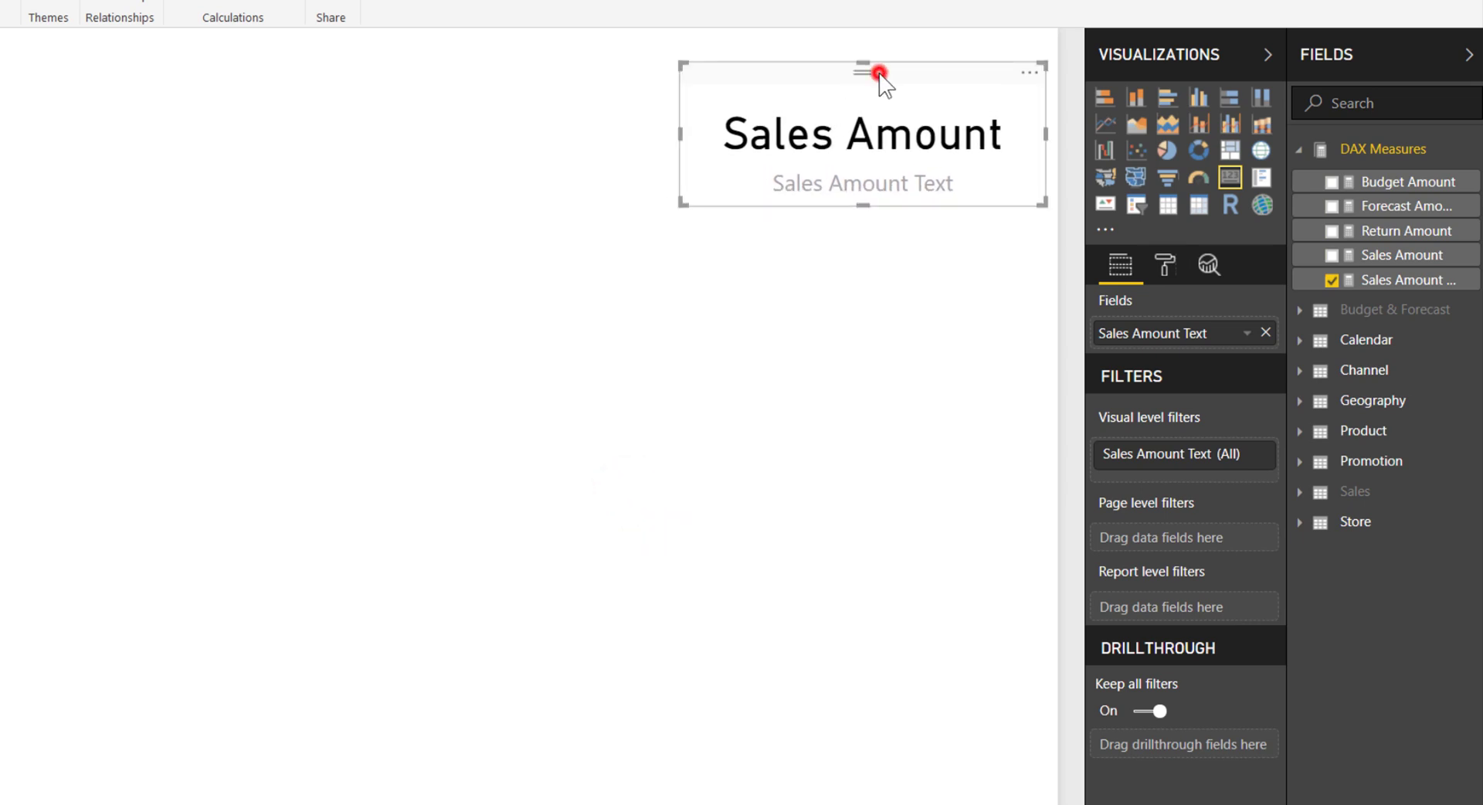
left_click(1174, 259)
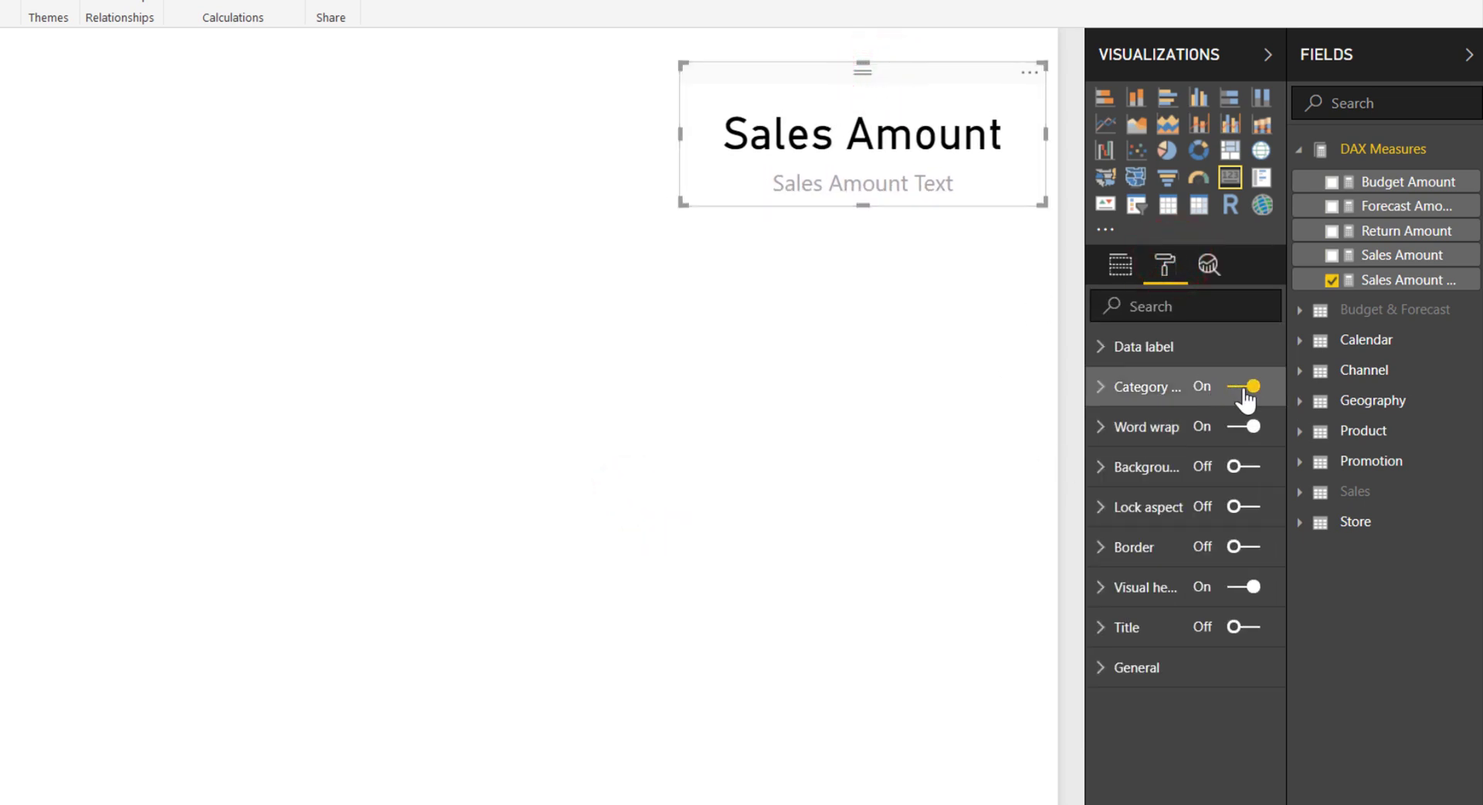
left_click(1245, 392)
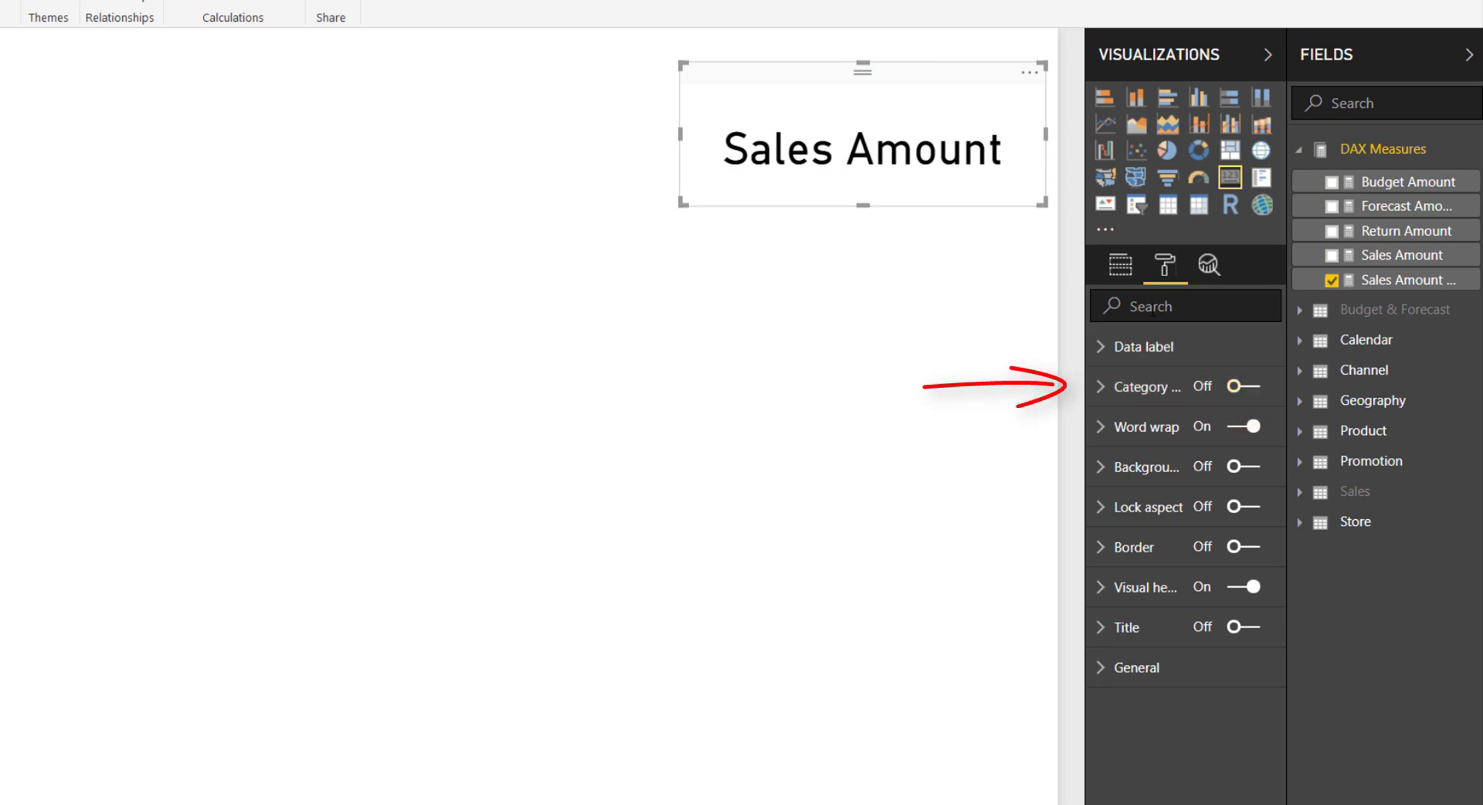
Turn the card background on in dark blue with 0% transparency.
left_click(1240, 466)
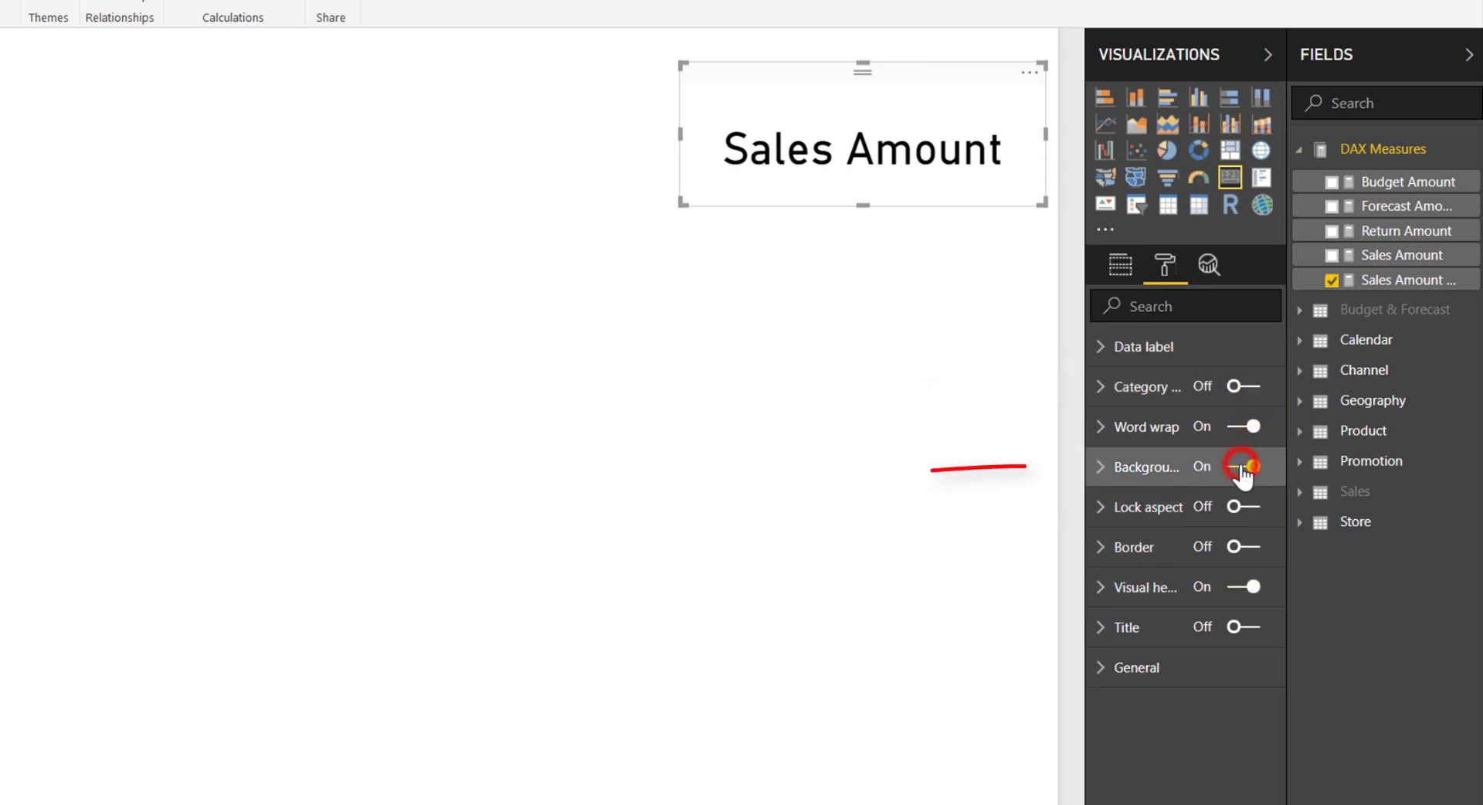
left_click(1145, 463)
left_click(1132, 535)
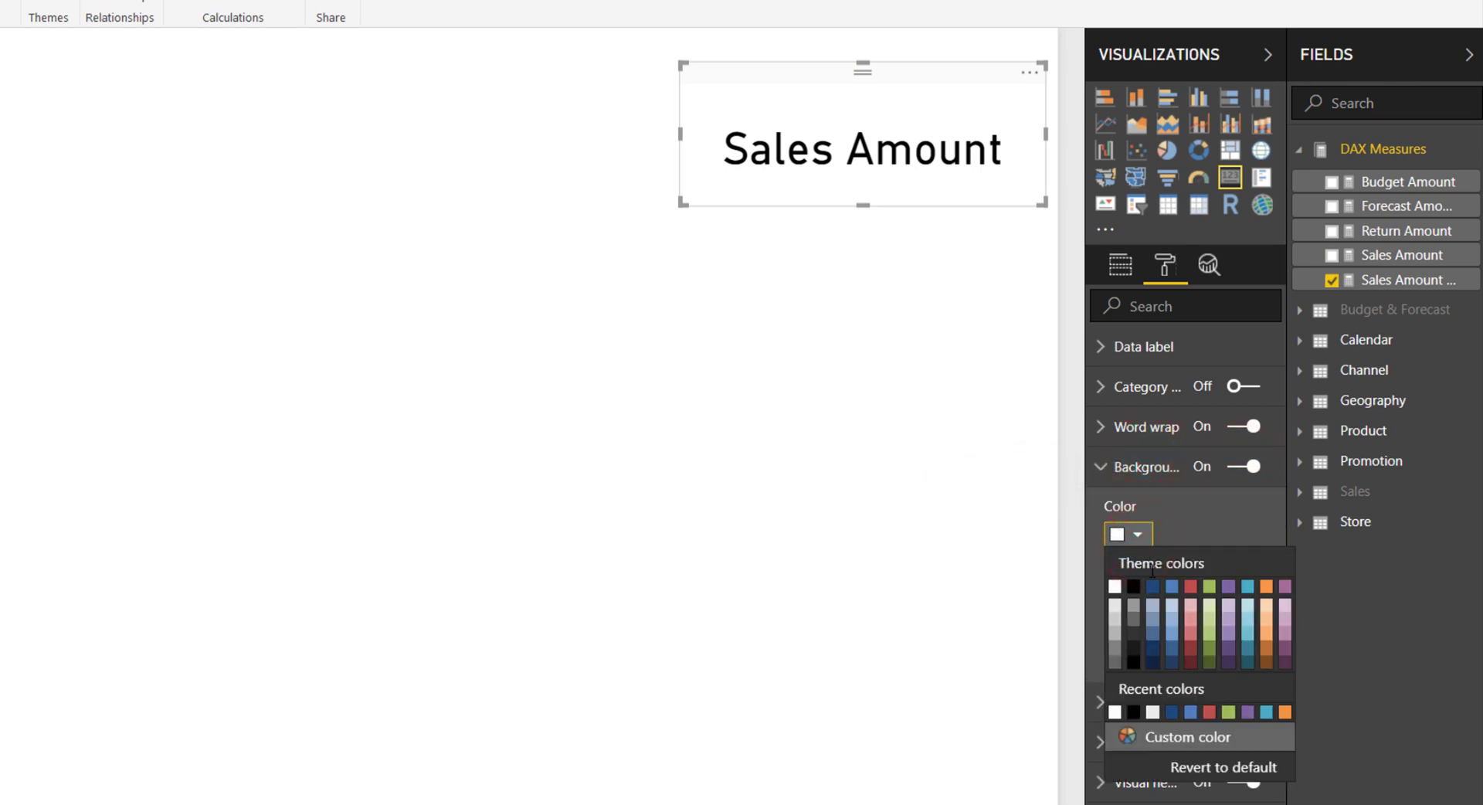
left_click(1154, 589)
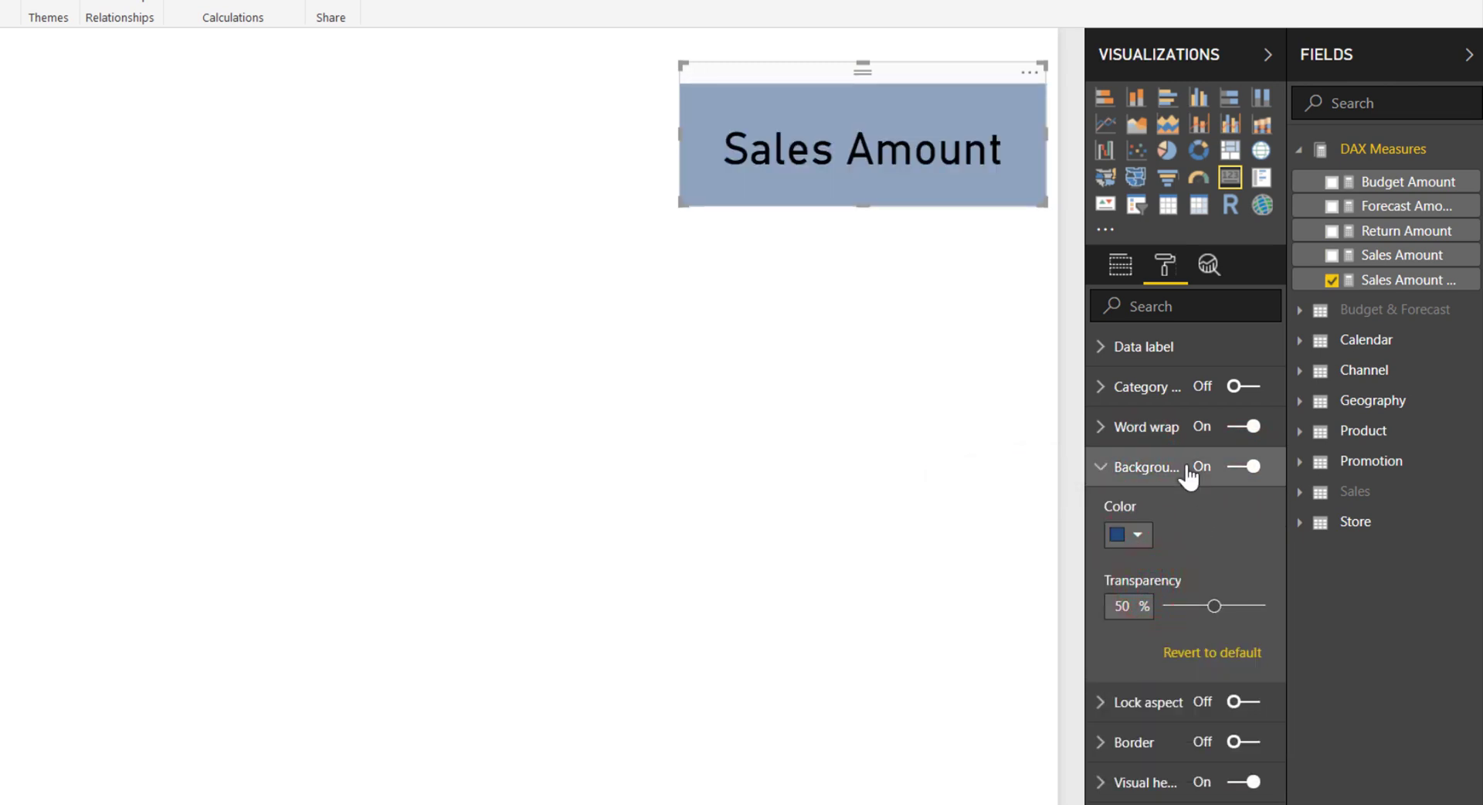
left_click_drag(1176, 606, 1164, 606)
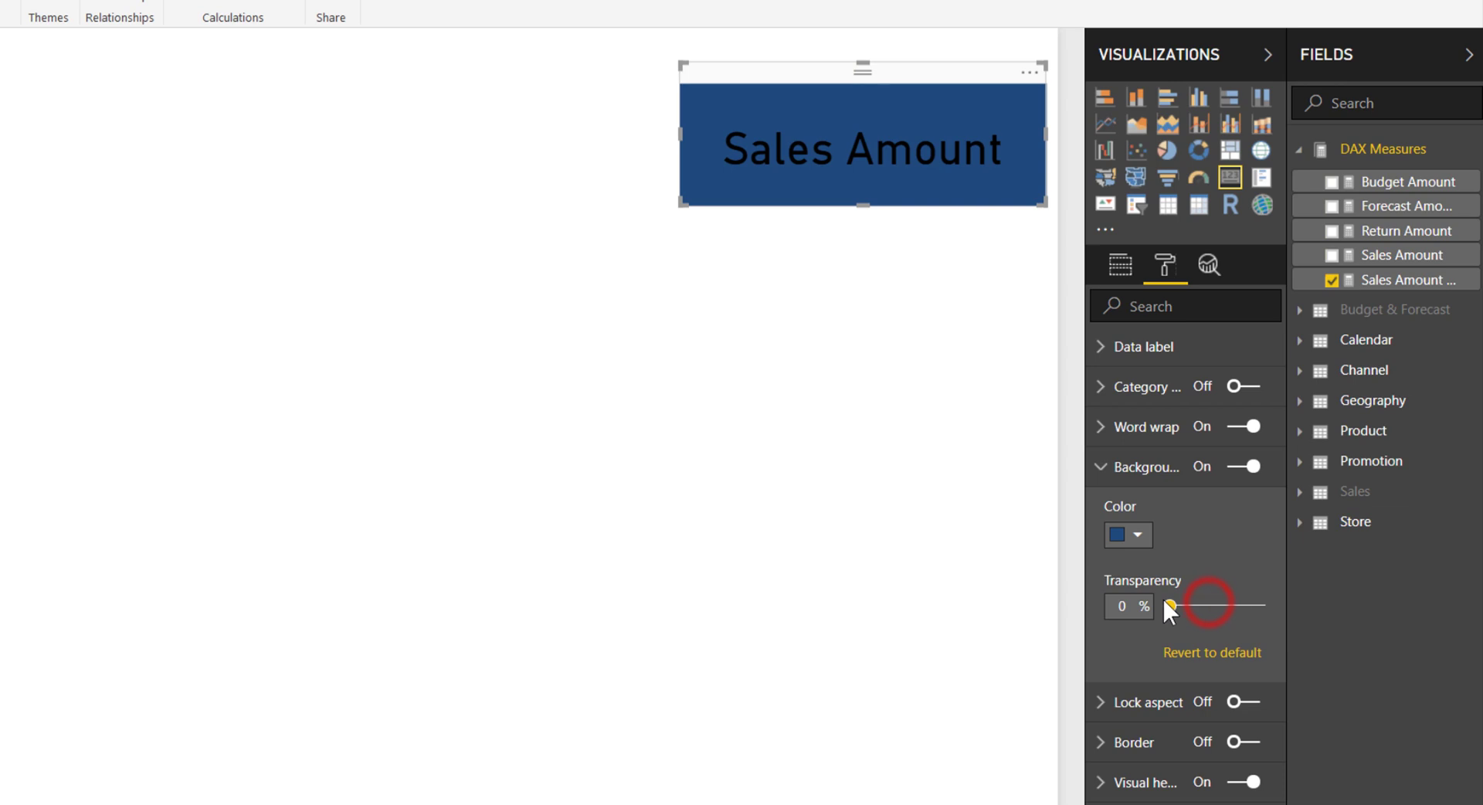
left_click(1148, 466)
Make the card's data label white at size 20.
left_click(1143, 348)
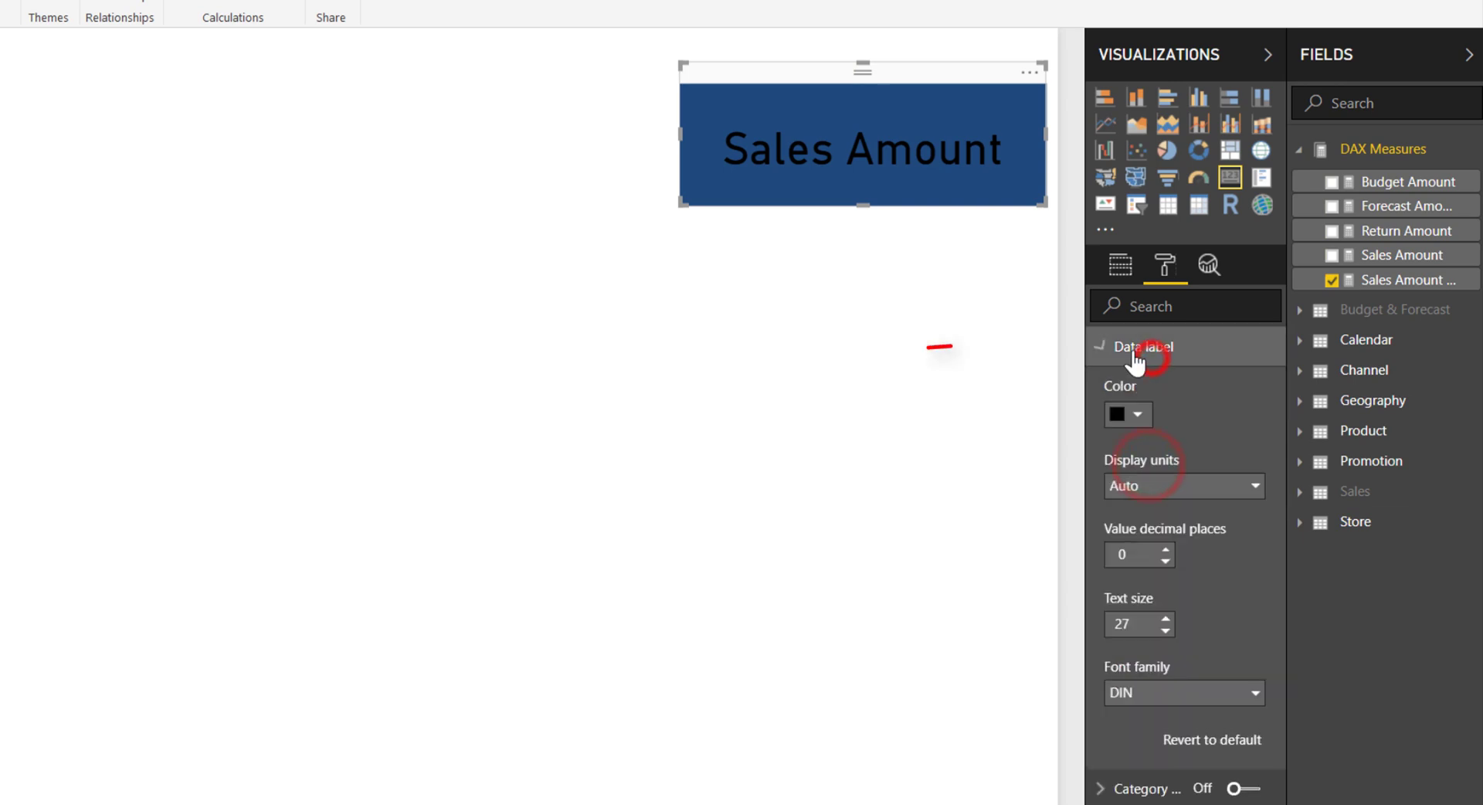
left_click(1126, 414)
left_click(1115, 466)
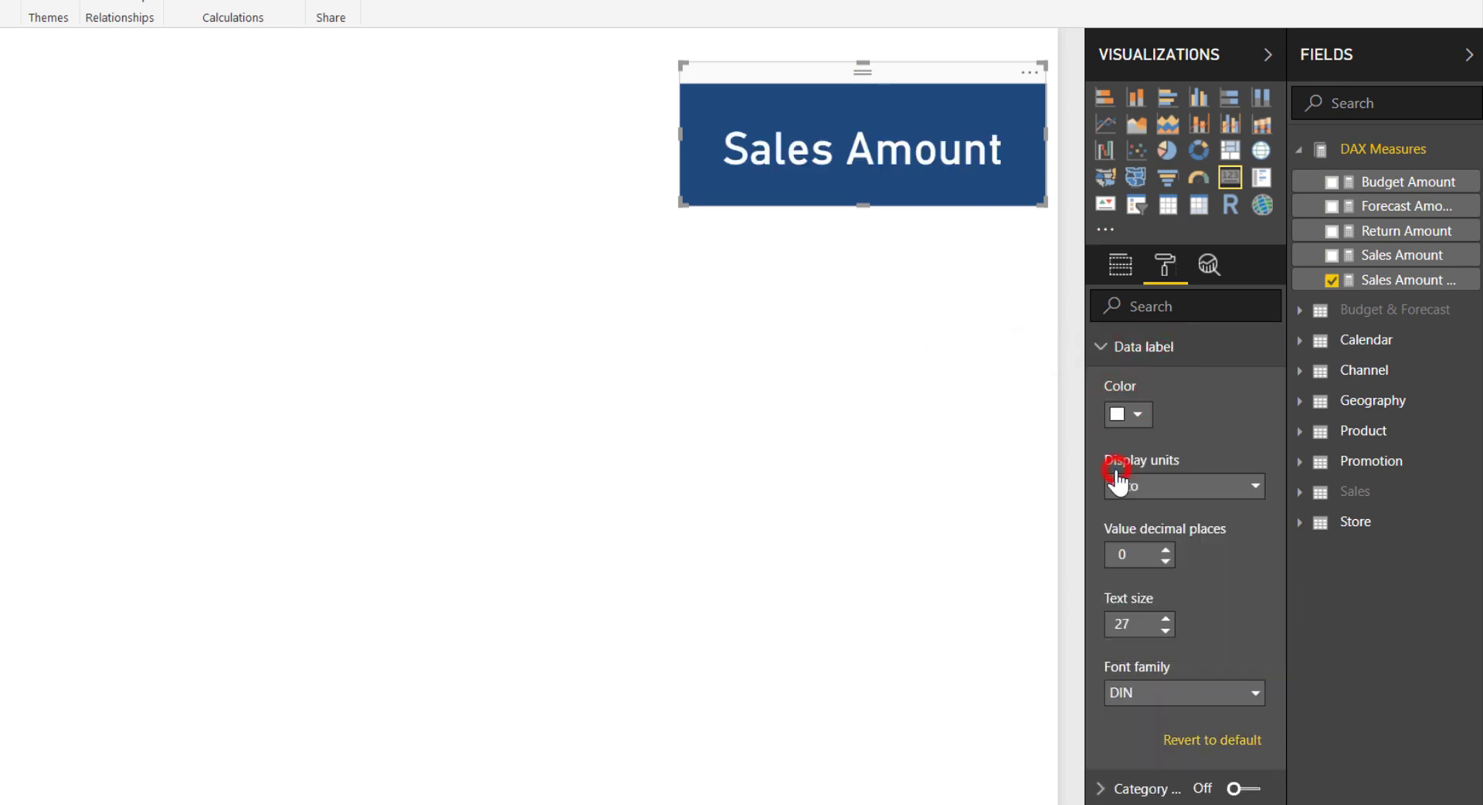
left_click_drag(1134, 609, 1103, 621)
type("20")
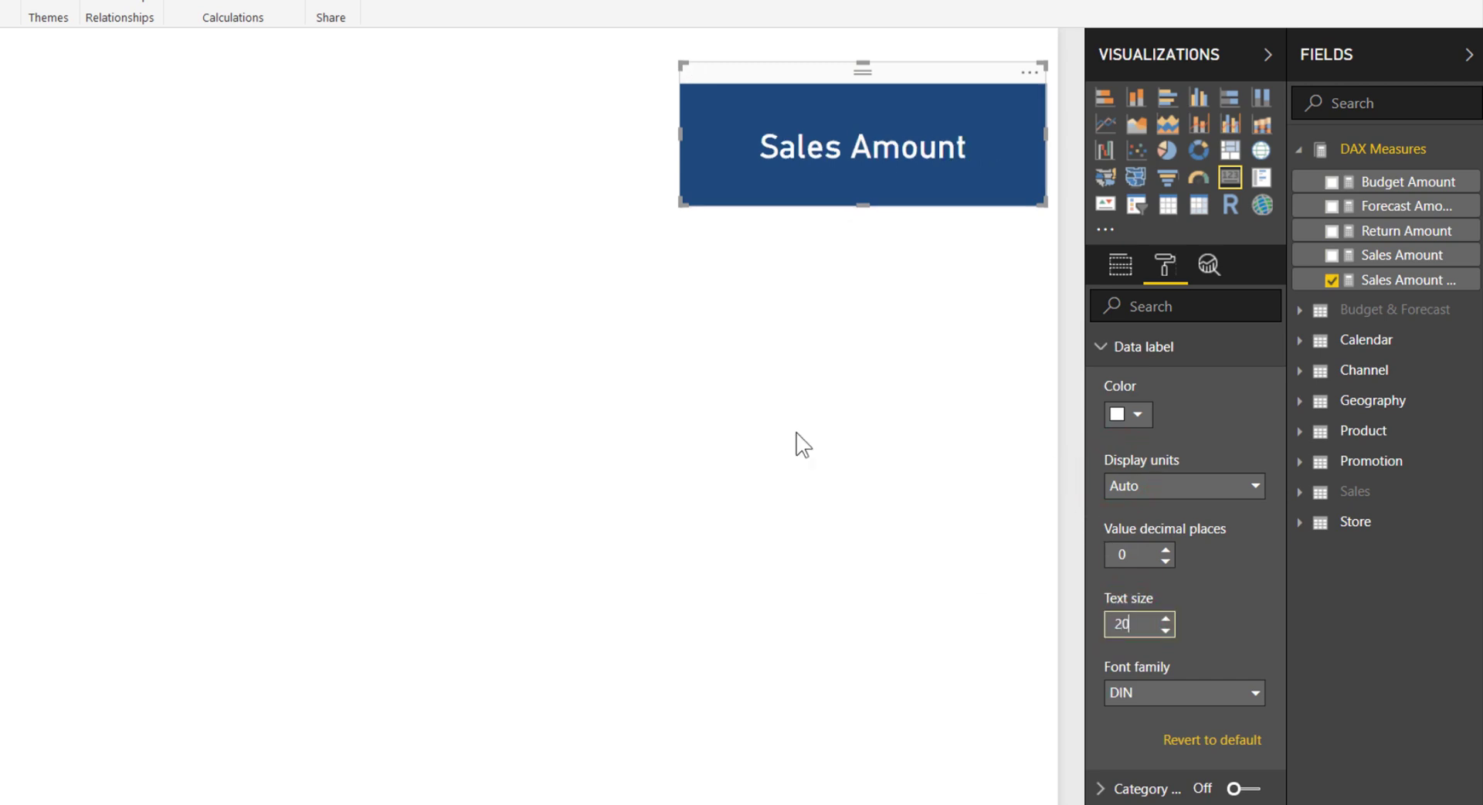
Shrink the title card to fit and move it to the page's top-left.
left_click_drag(683, 204, 821, 188)
key("Escape")
left_click_drag(906, 88, 202, 143)
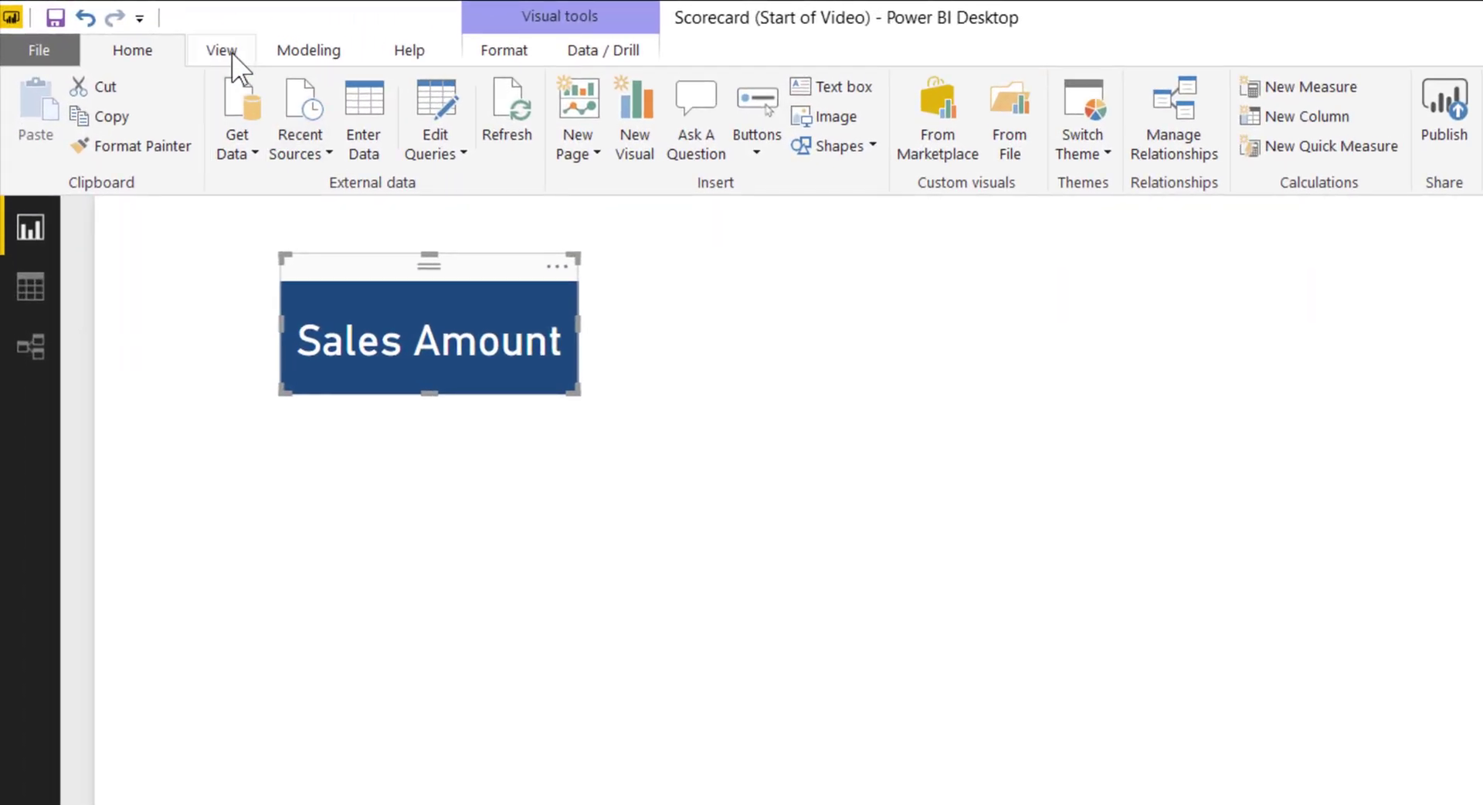
Show the View ribbon and check the Final scorecard Example page for reference.
left_click(225, 51)
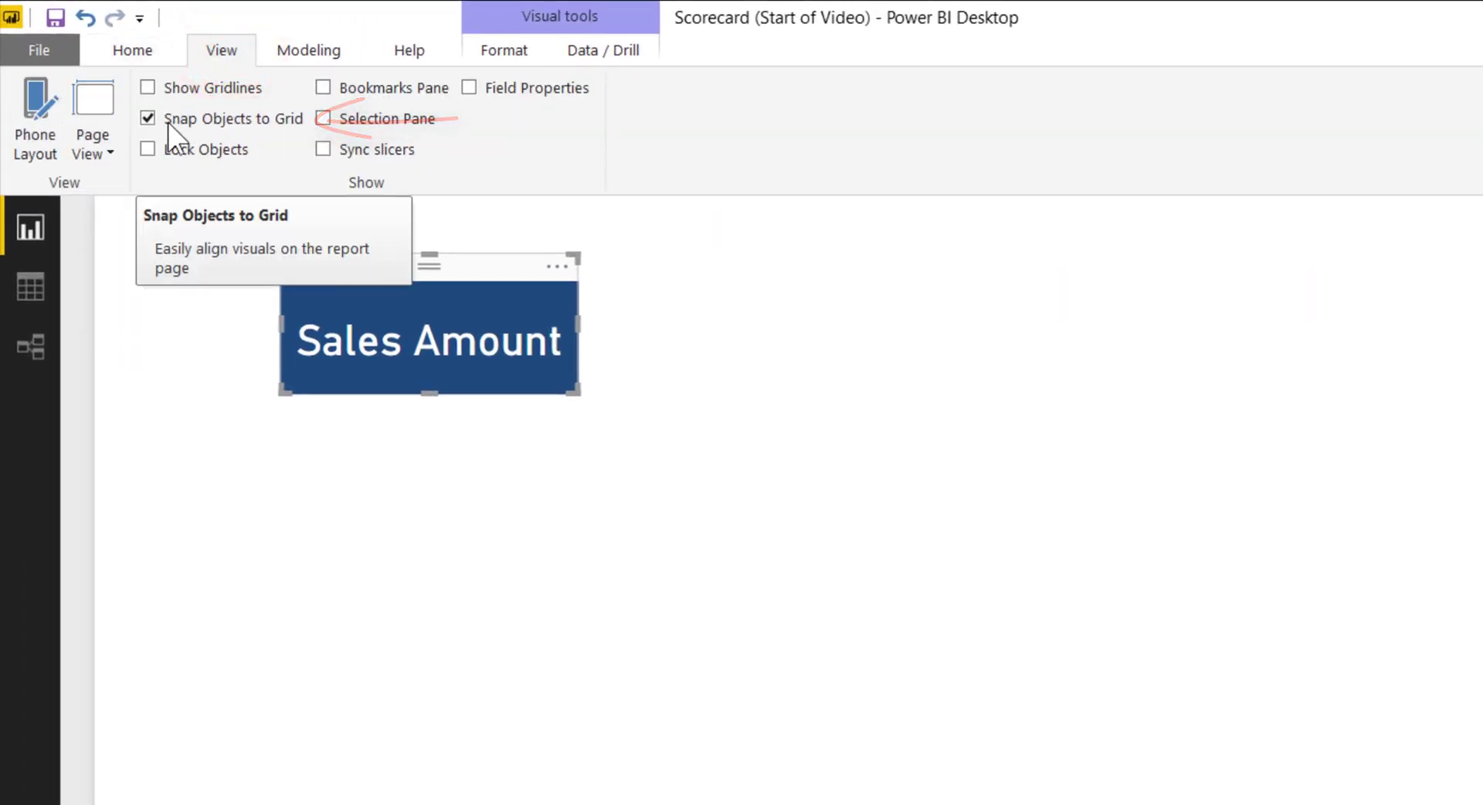
left_click(430, 430)
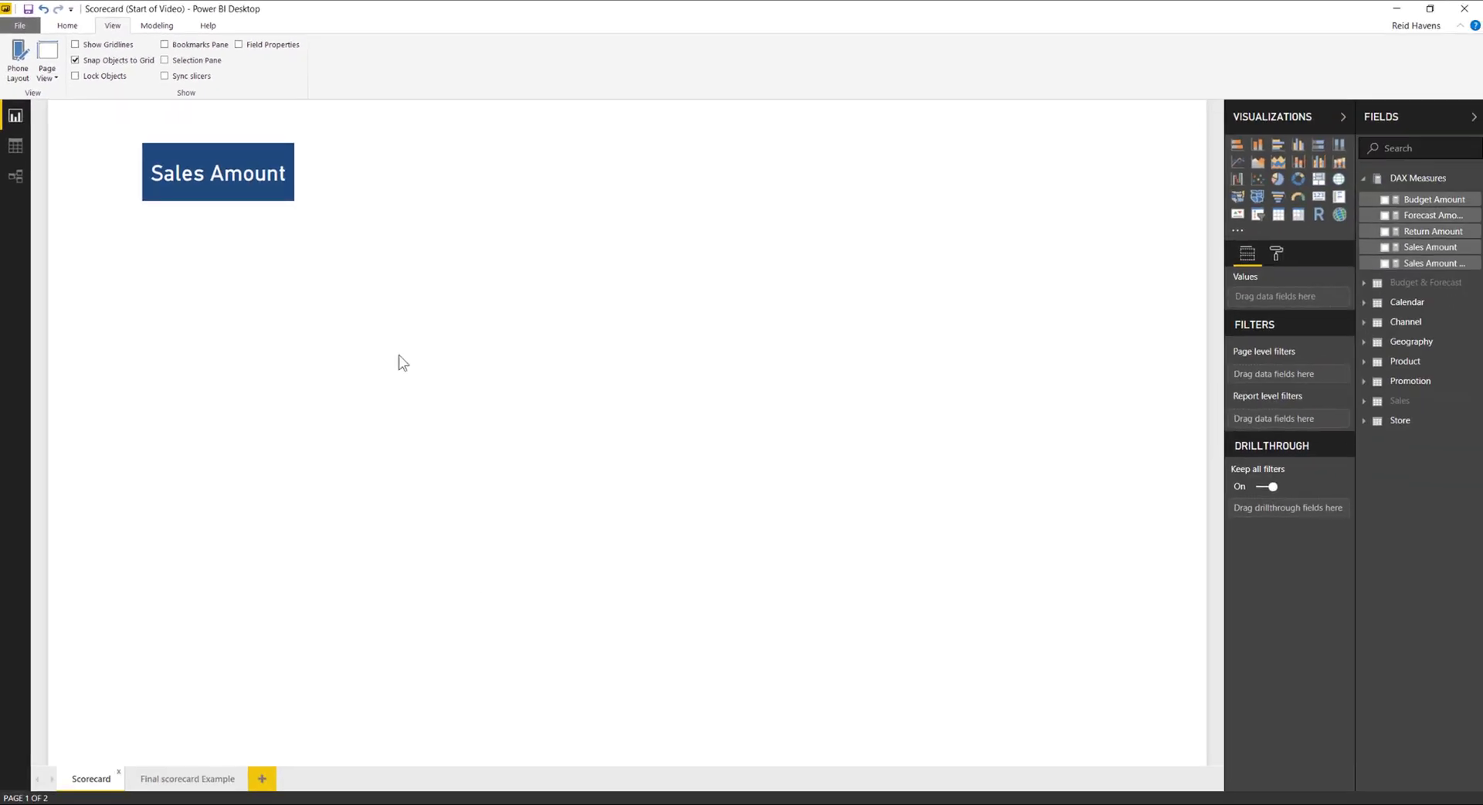
left_click(191, 781)
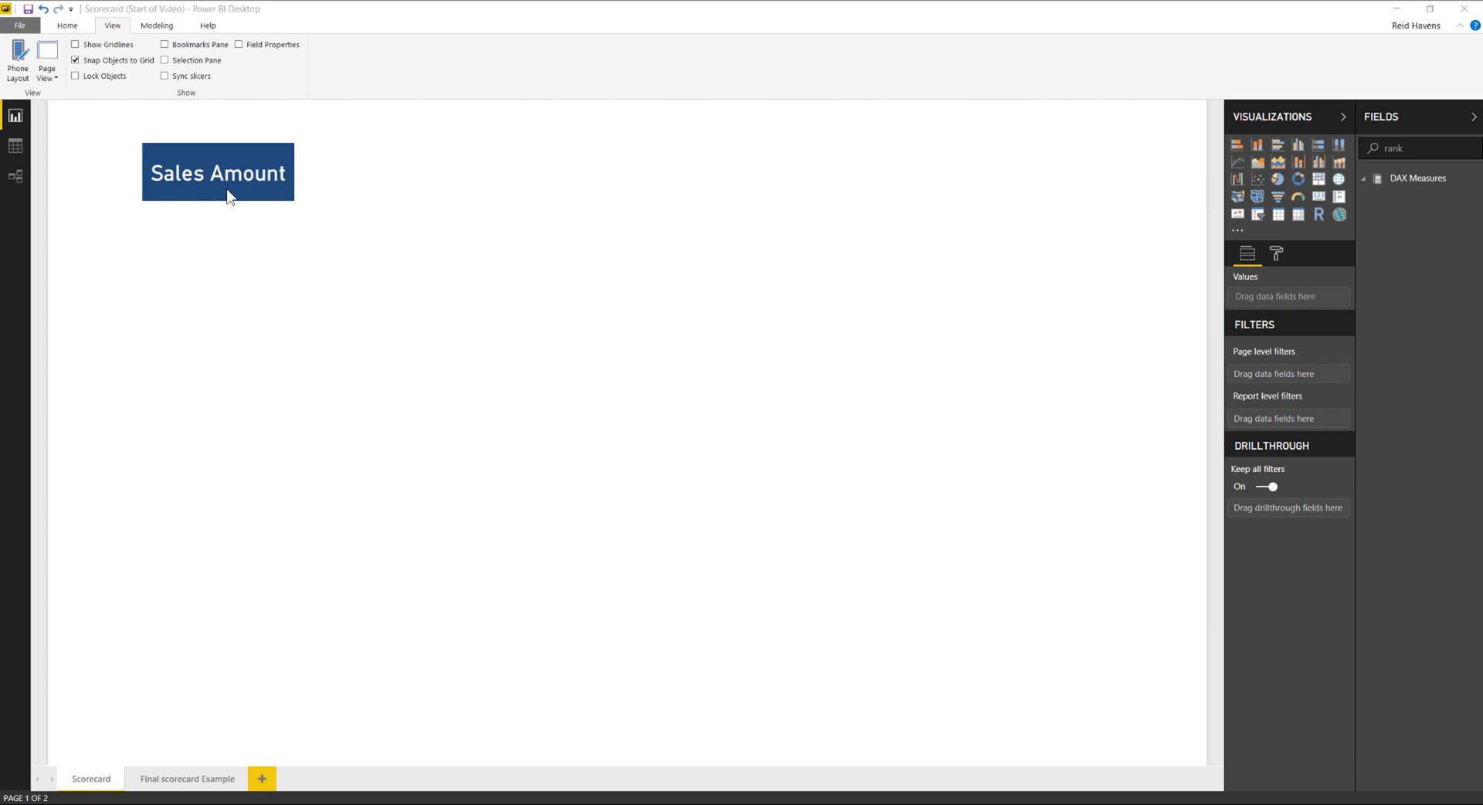
Duplicate the Sales Amount card and place the copy to the right of the original.
left_click(217, 142)
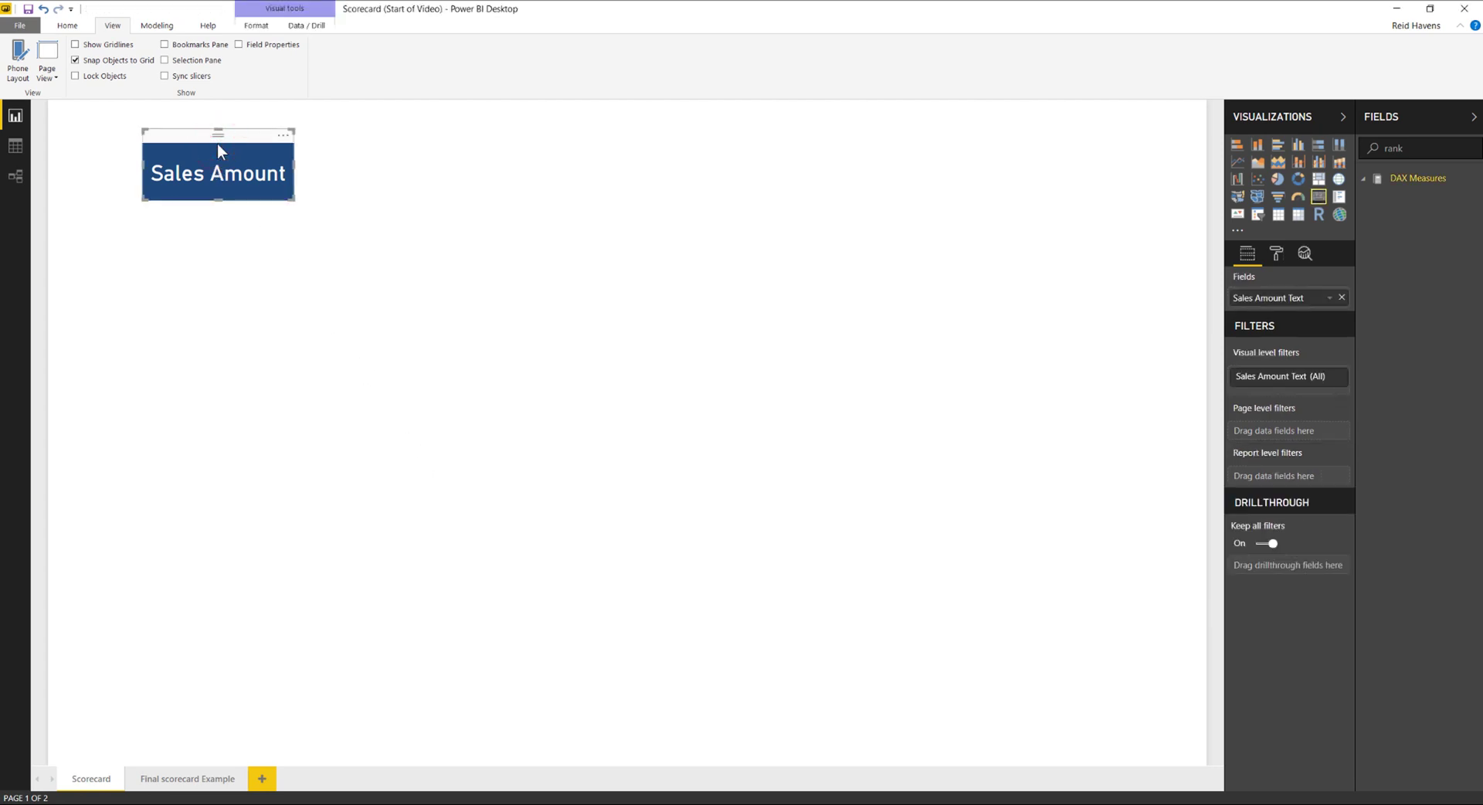
key("ctrl+c")
key("ctrl+v")
left_click_drag(218, 145, 380, 144)
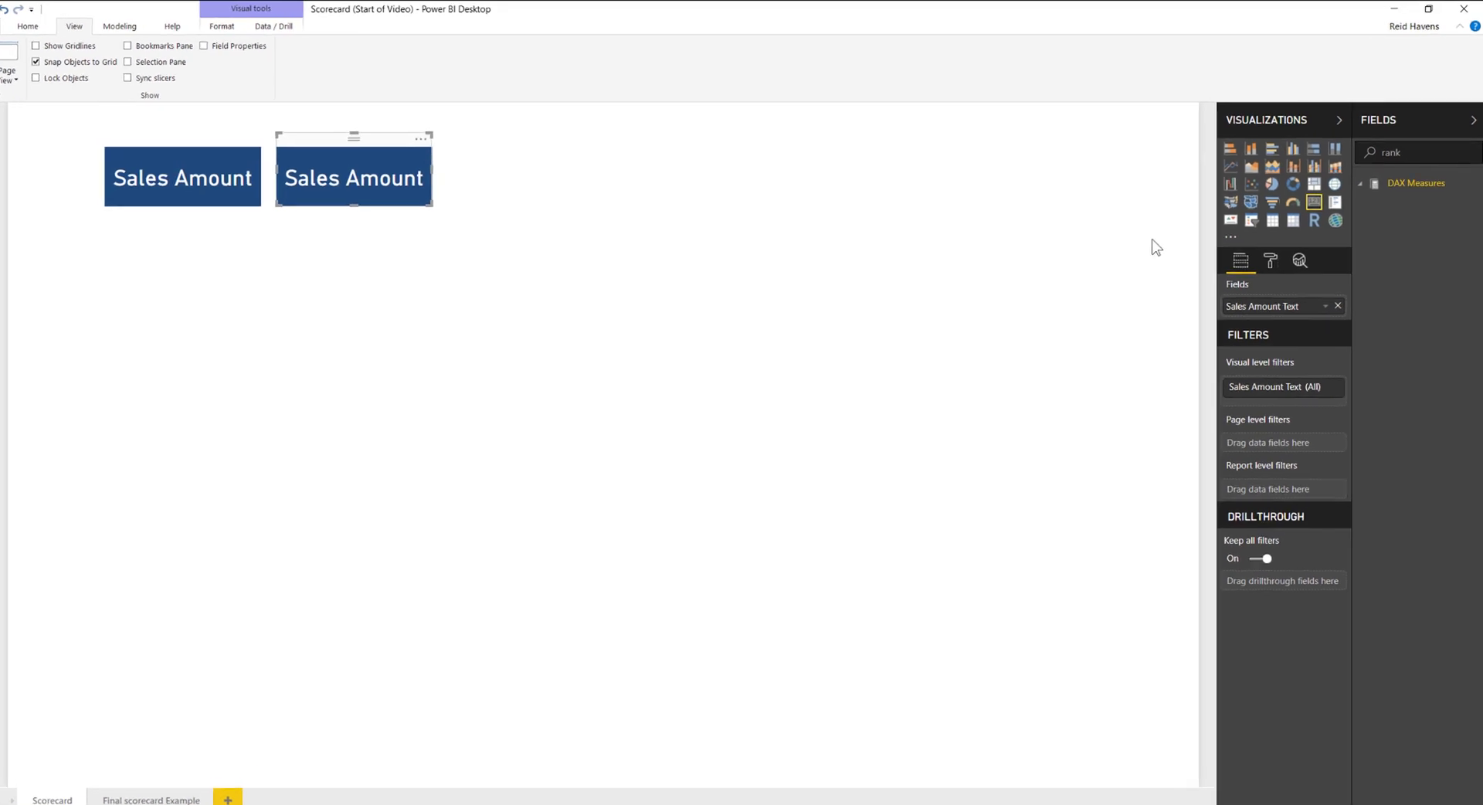
Turn the copy's background off and set its data label colour to dark grey.
left_click(1270, 260)
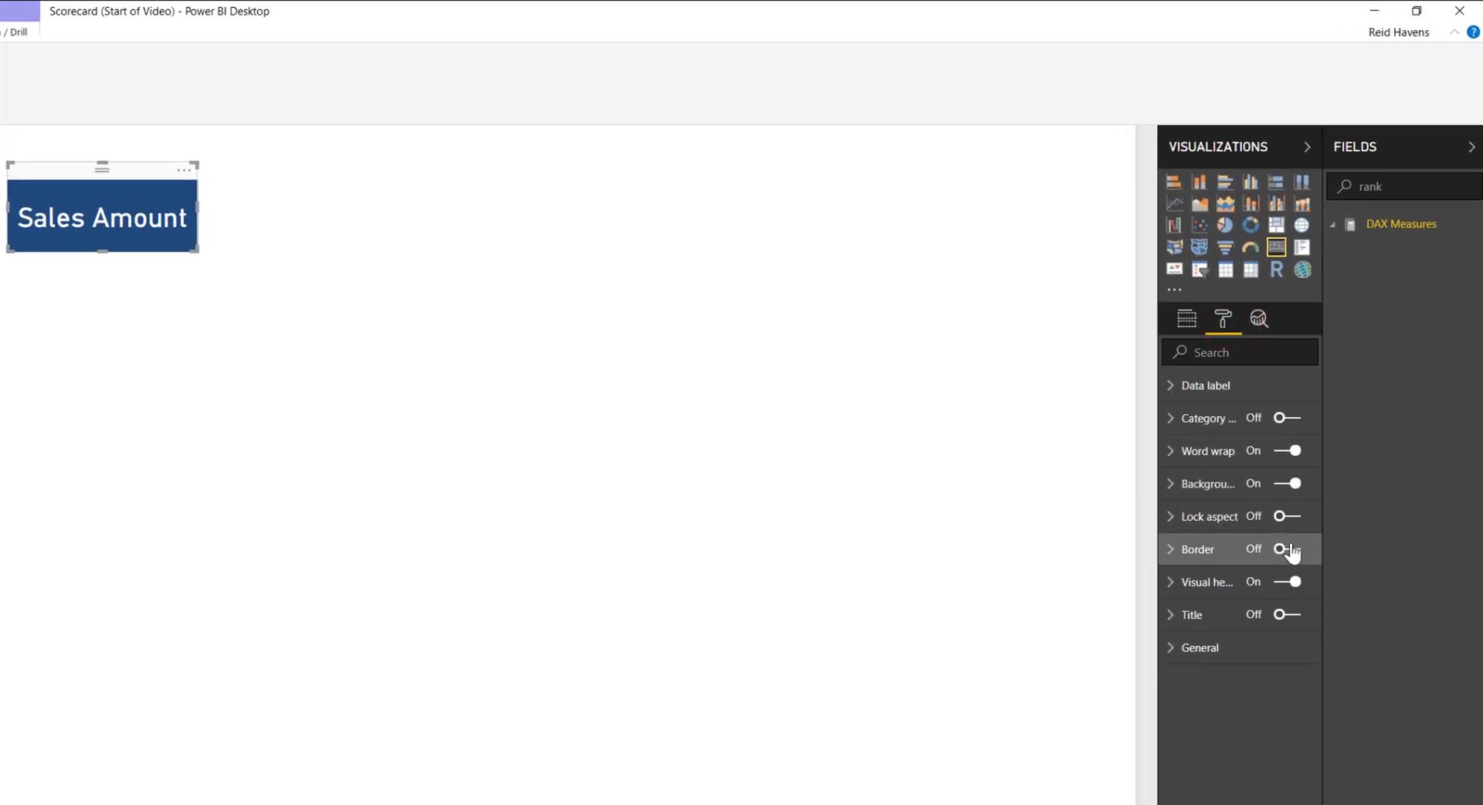
left_click(1290, 485)
left_click(1207, 385)
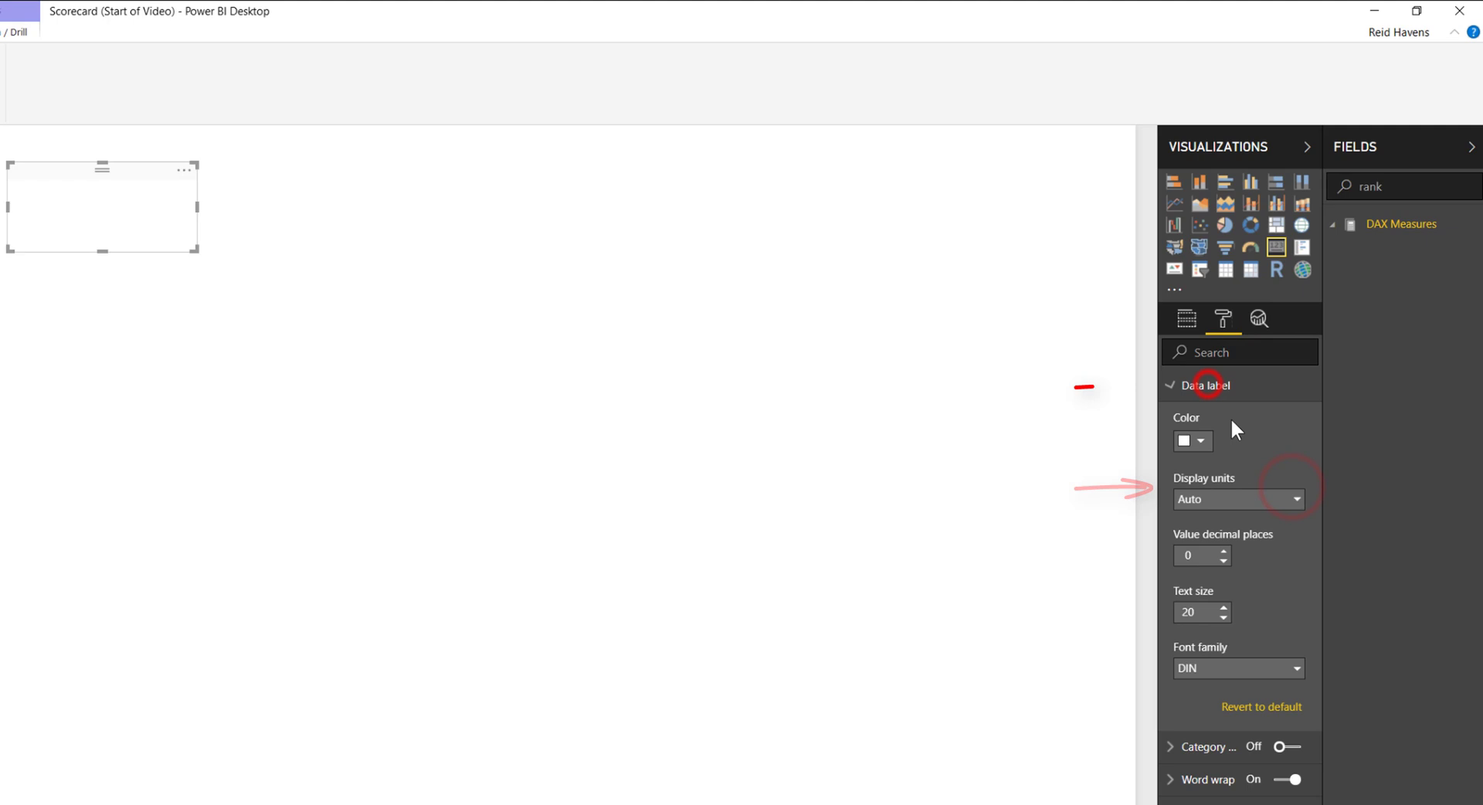
left_click(1194, 440)
left_click(1202, 533)
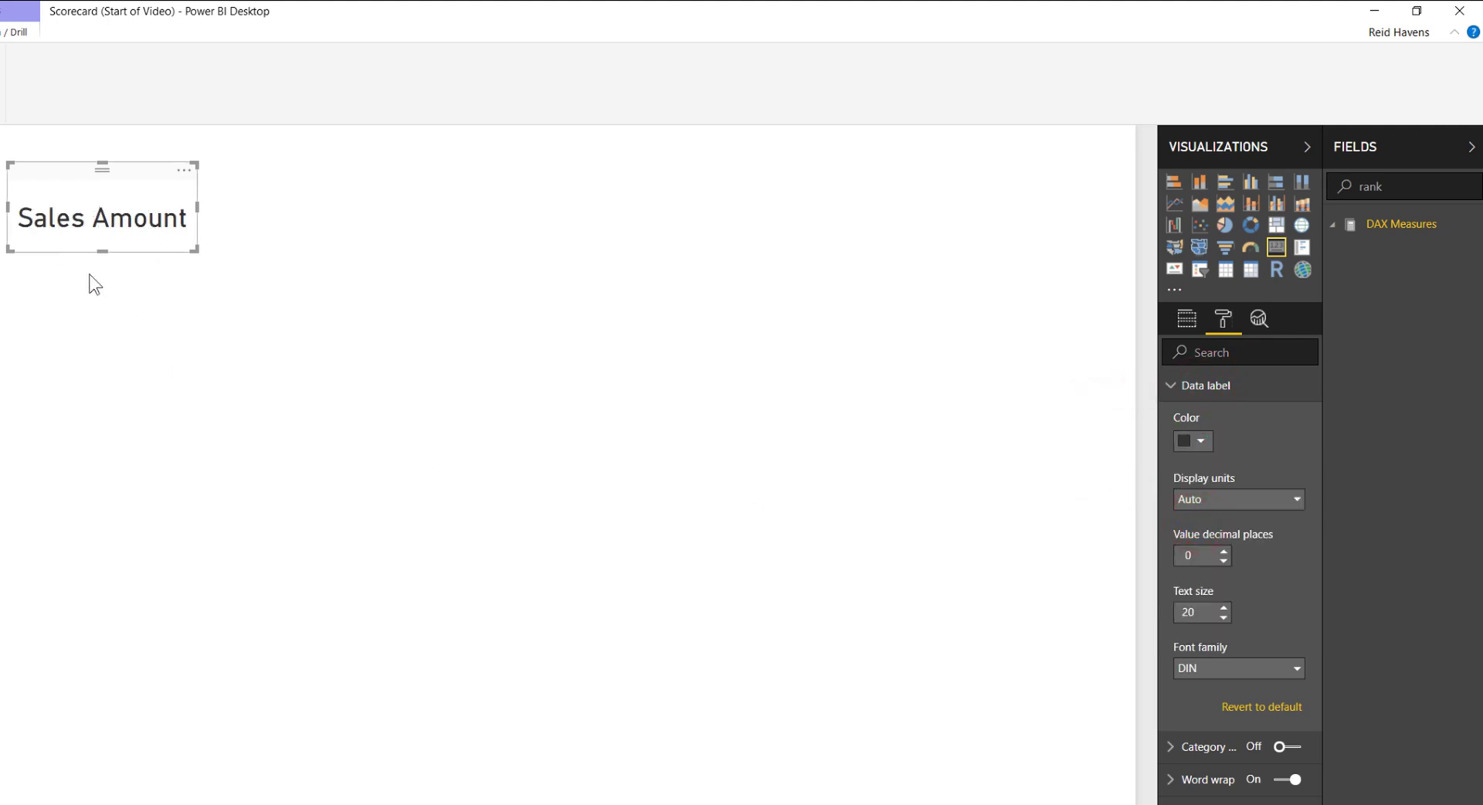
Create the measure Sales Amount Rank = RANKX(ALL(Store[Store Name]), [Sales Amount]) in DAX Measures.
right_click(1378, 231)
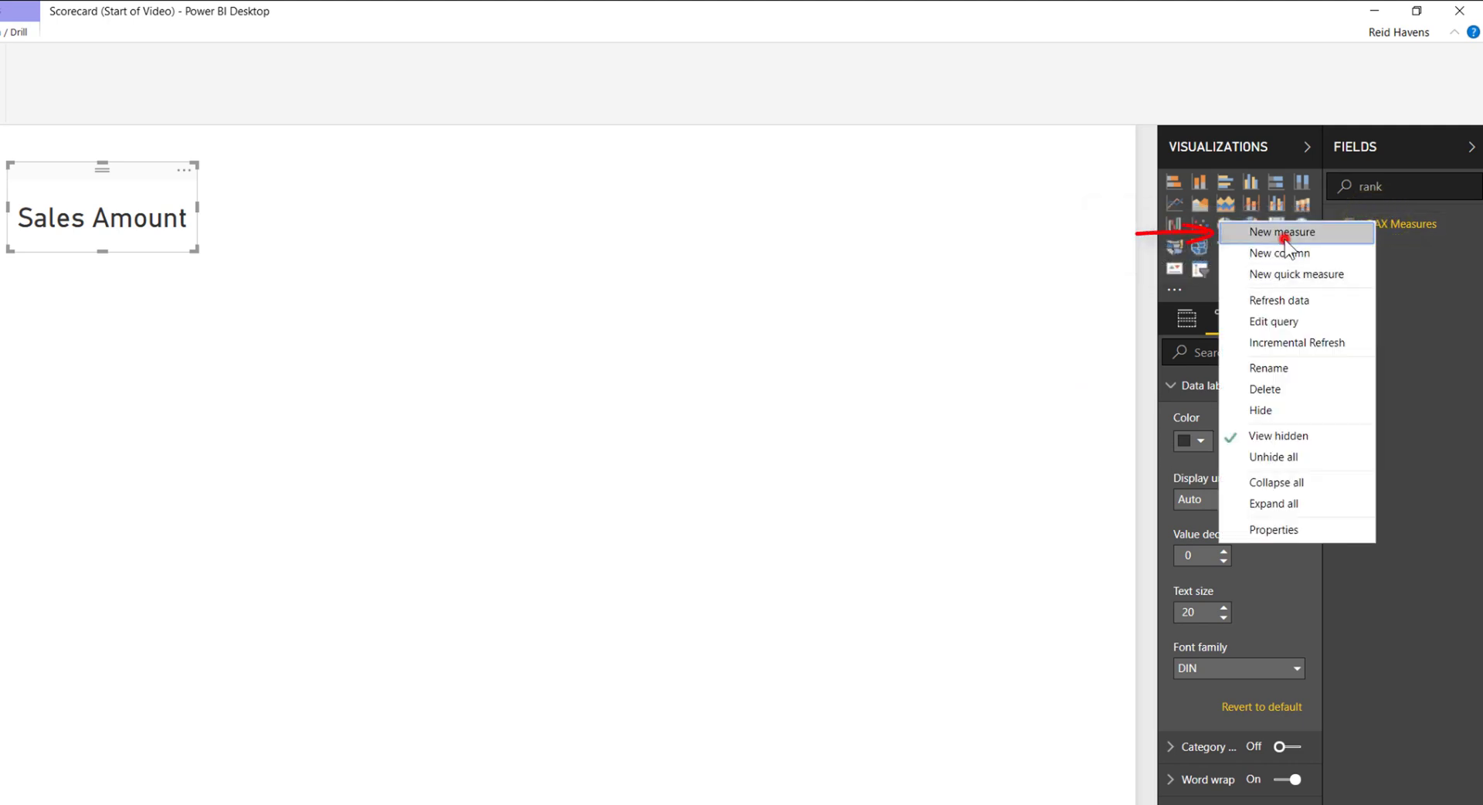
left_click(1284, 231)
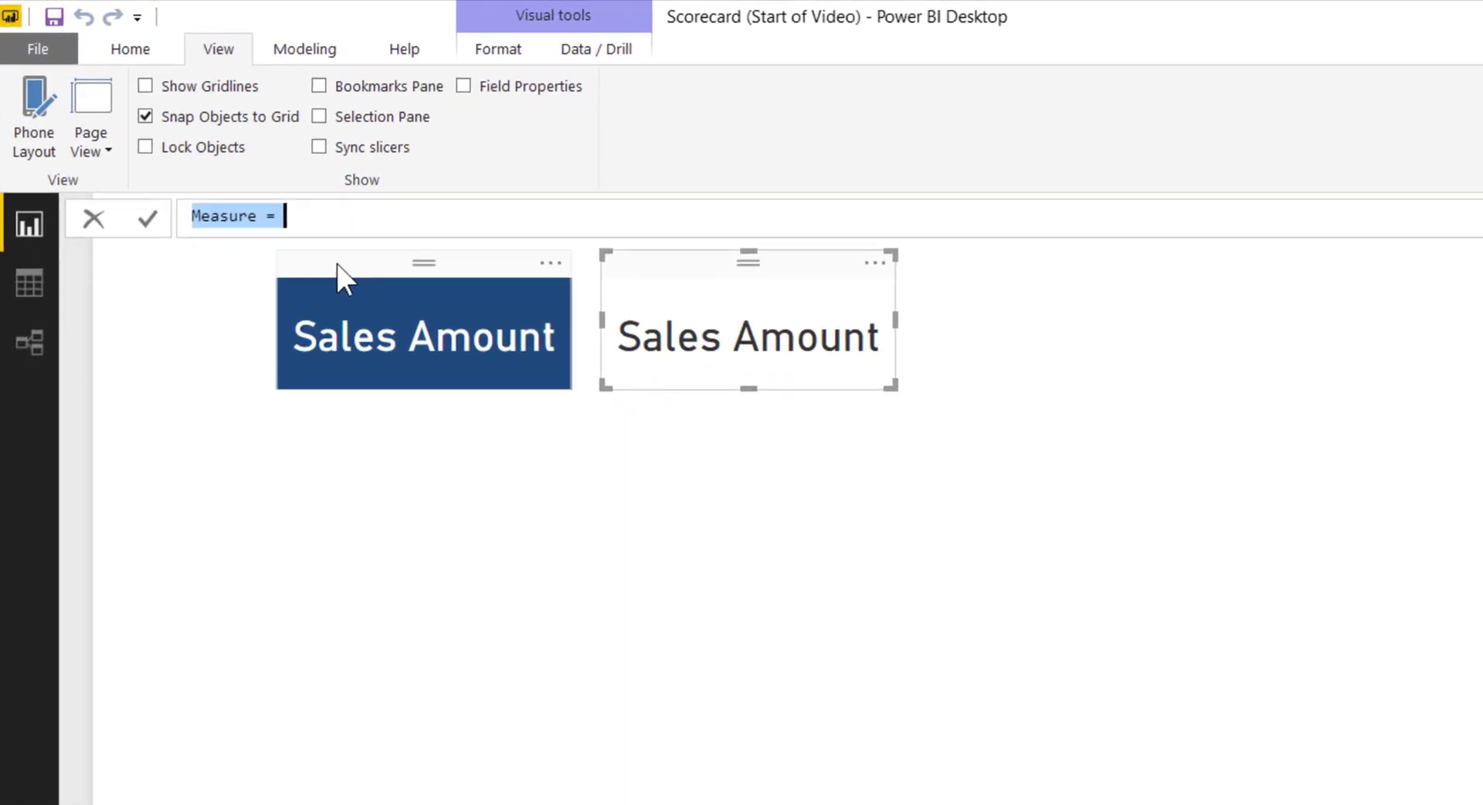
type("Sales Amou")
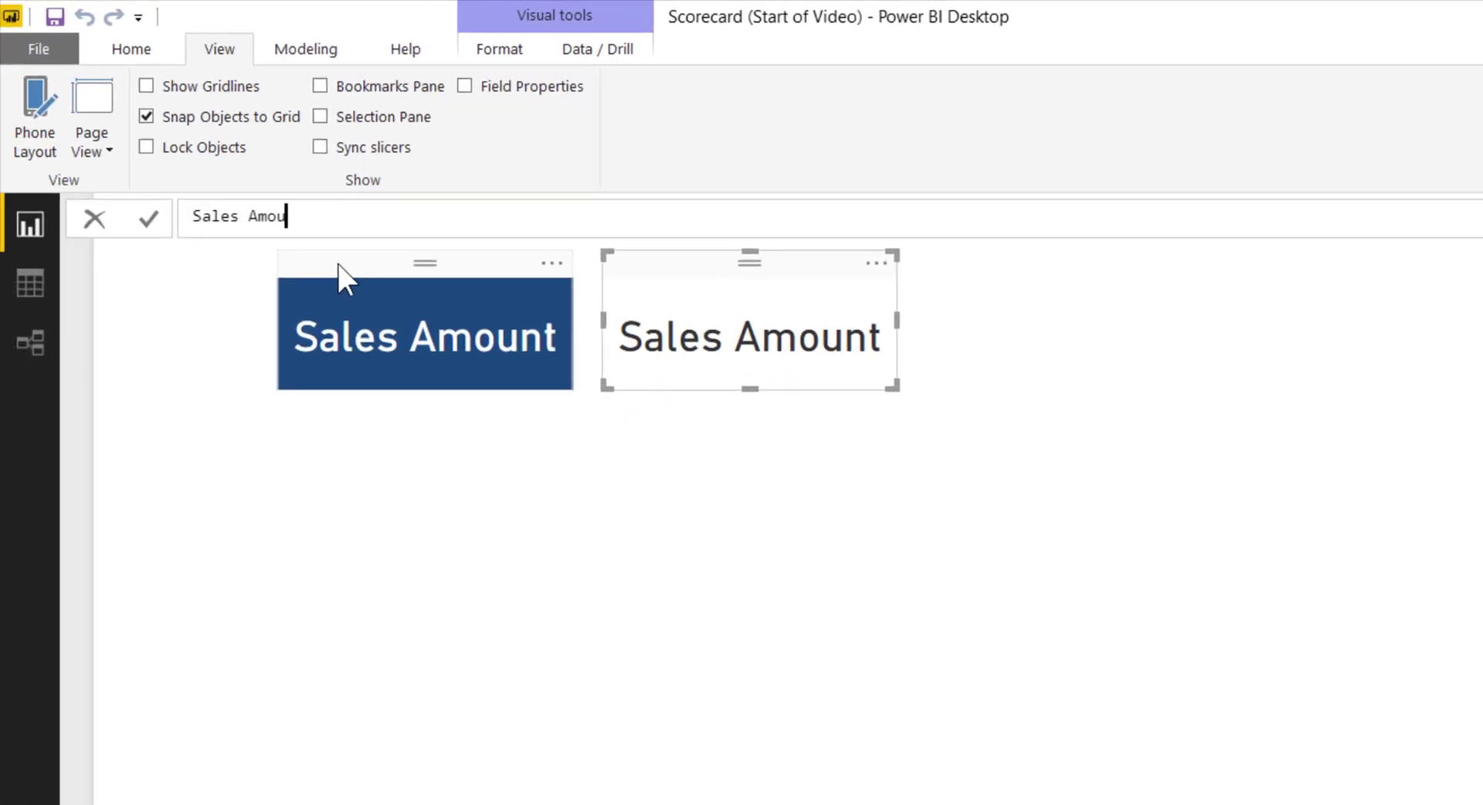
type("nt Rank")
type("= RANKX(")
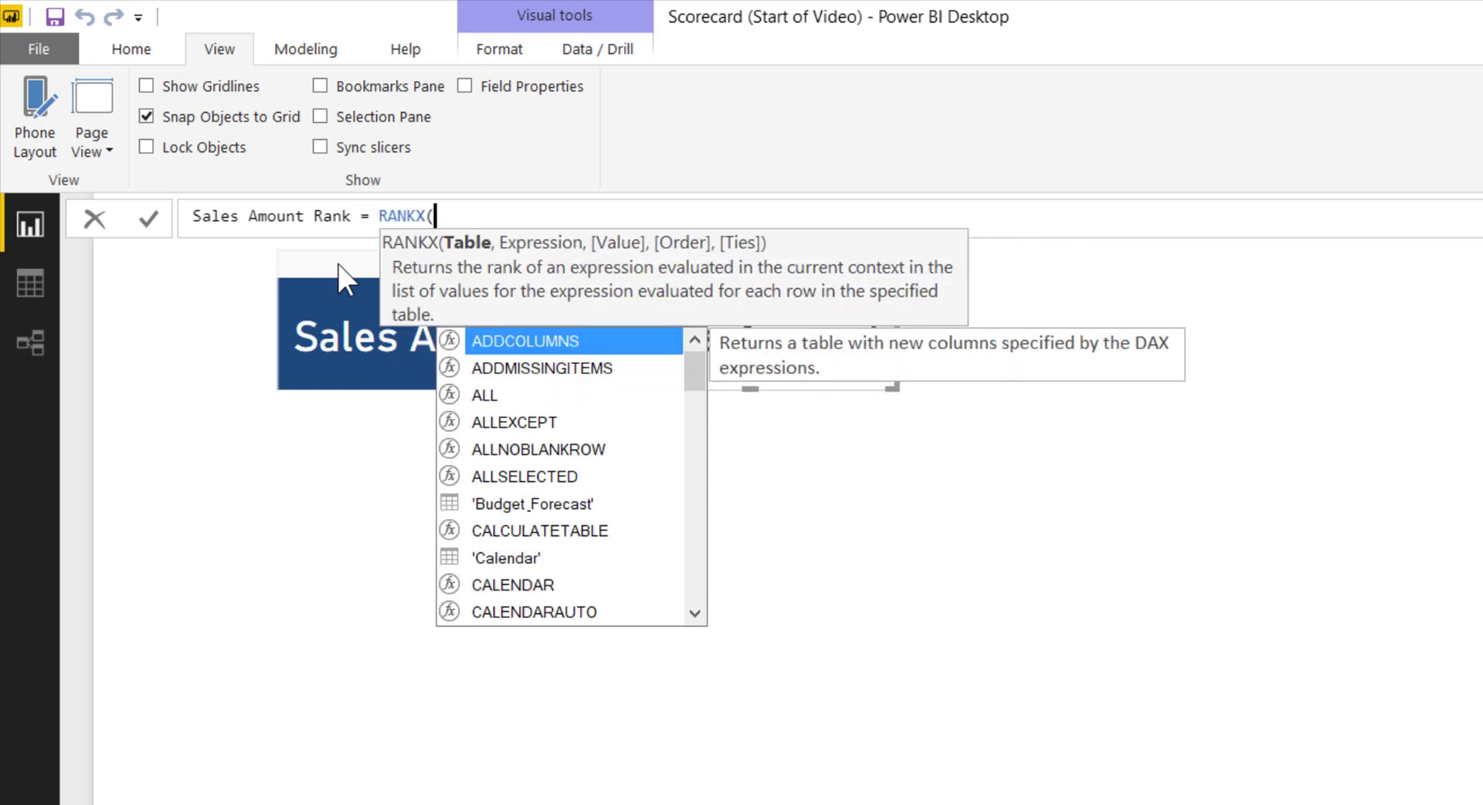
type("a")
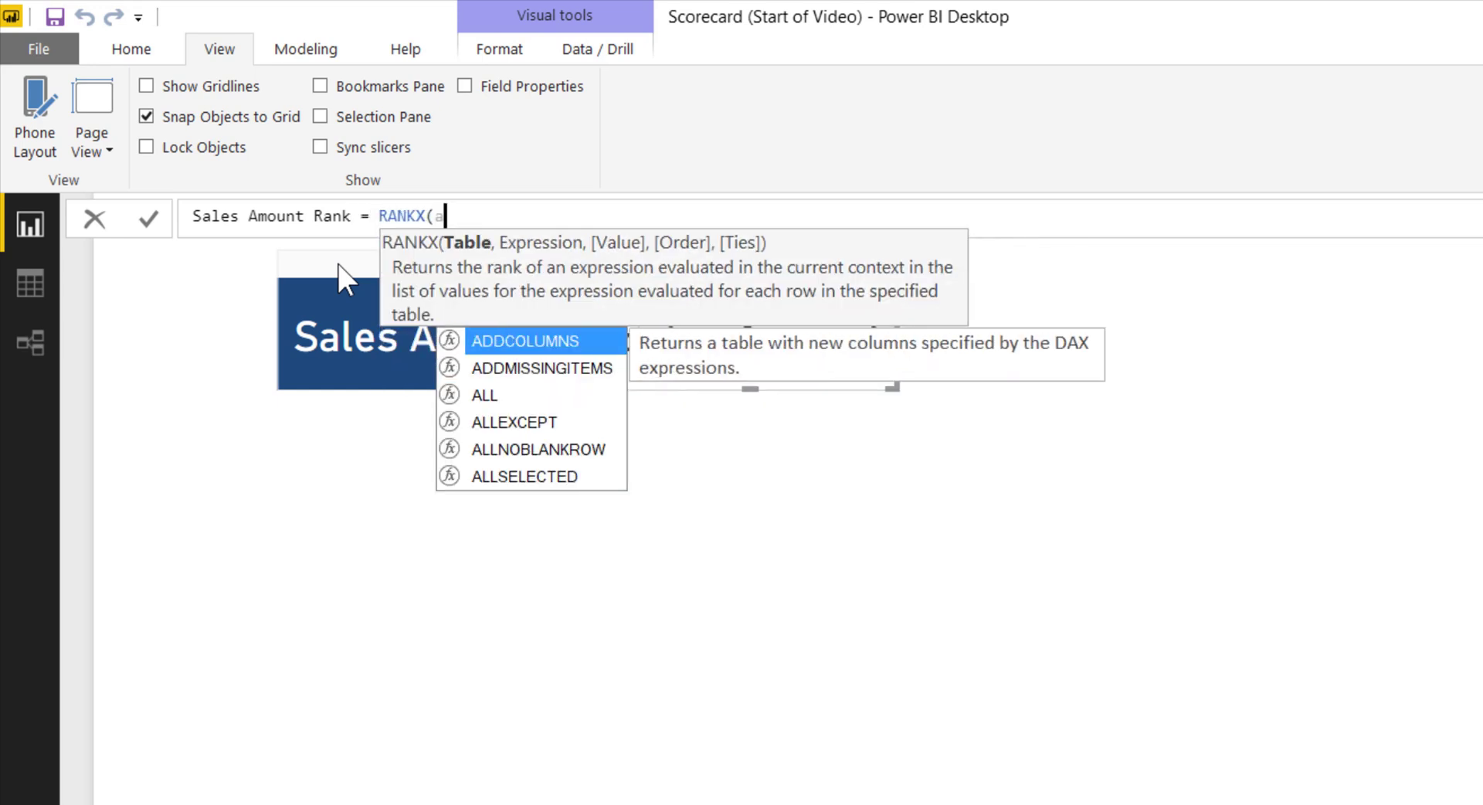
type("ll")
key("Tab")
type("st")
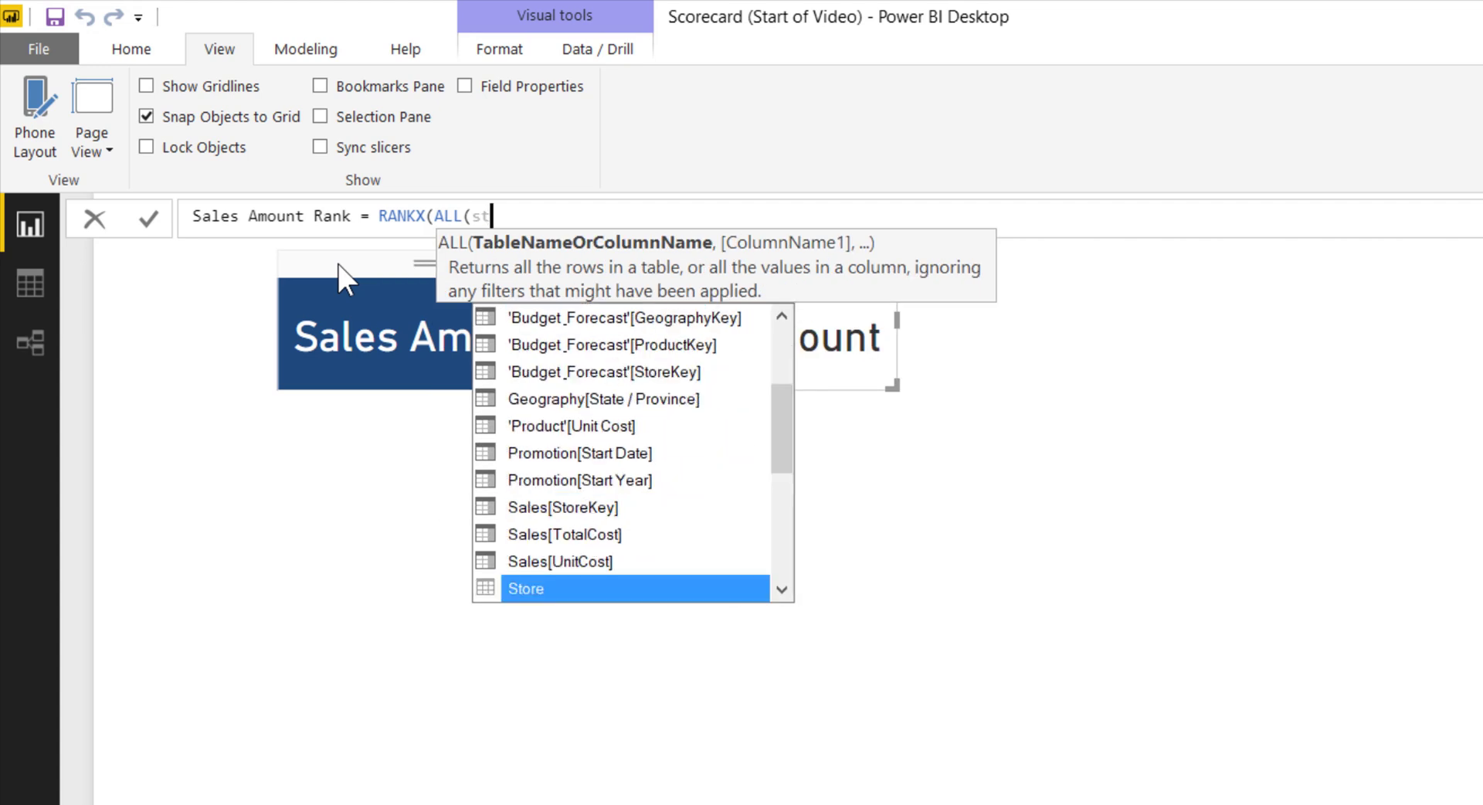
type("ore")
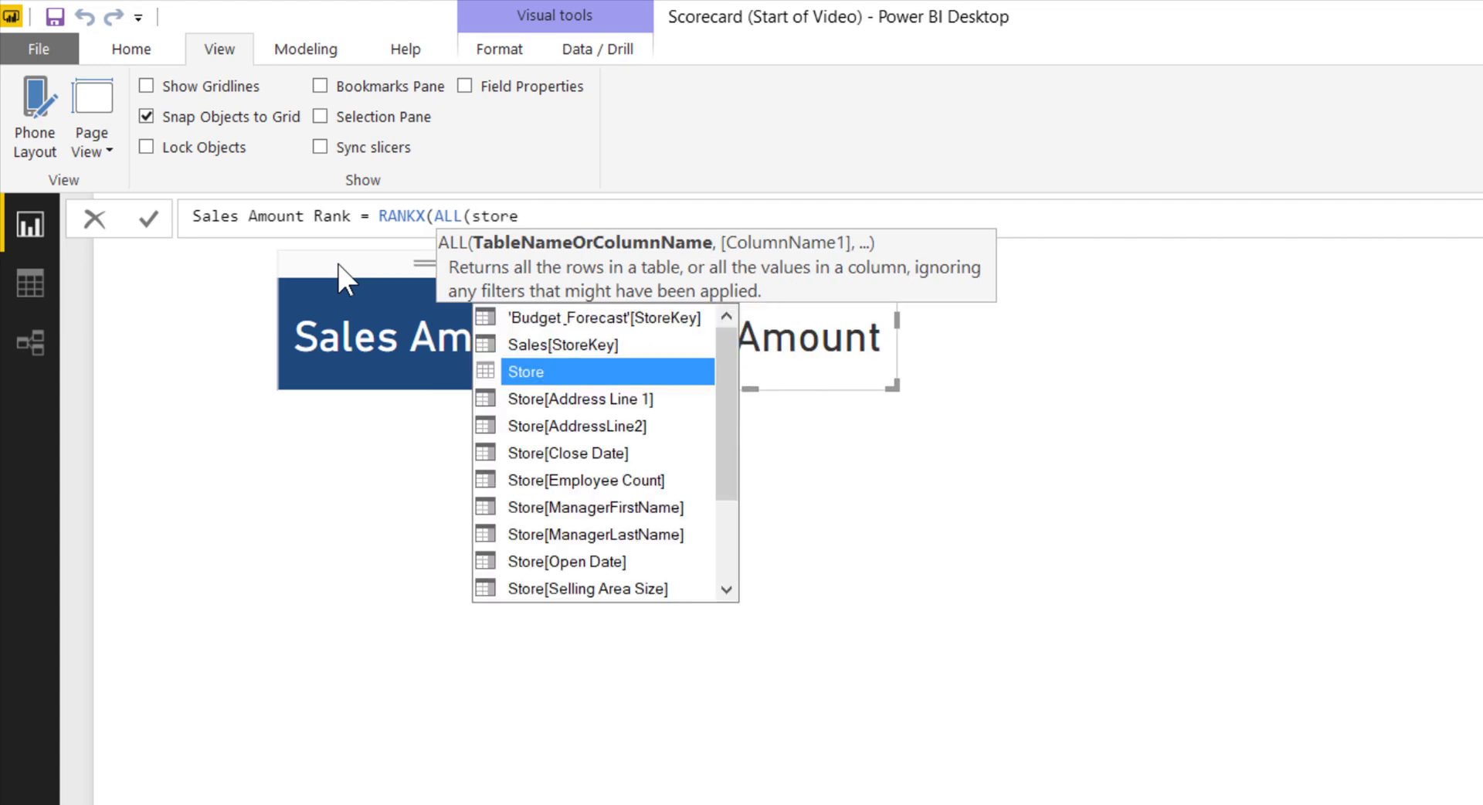
key("Down")
key("Down")
key("Down")
key("Down")
key("Down")
key("Down")
key("Down")
key("Down")
key("Down")
key("Down")
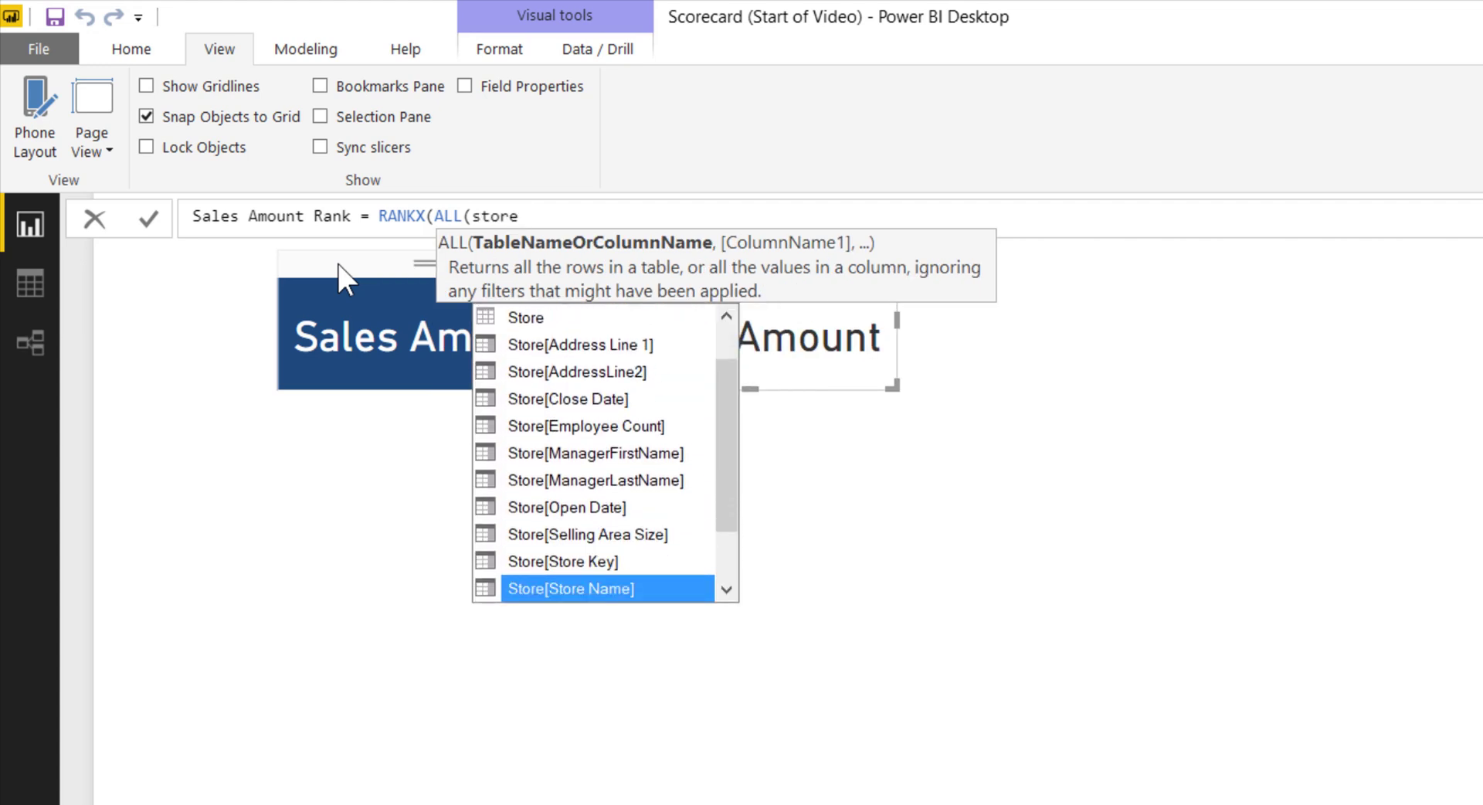
key("Tab")
type(")")
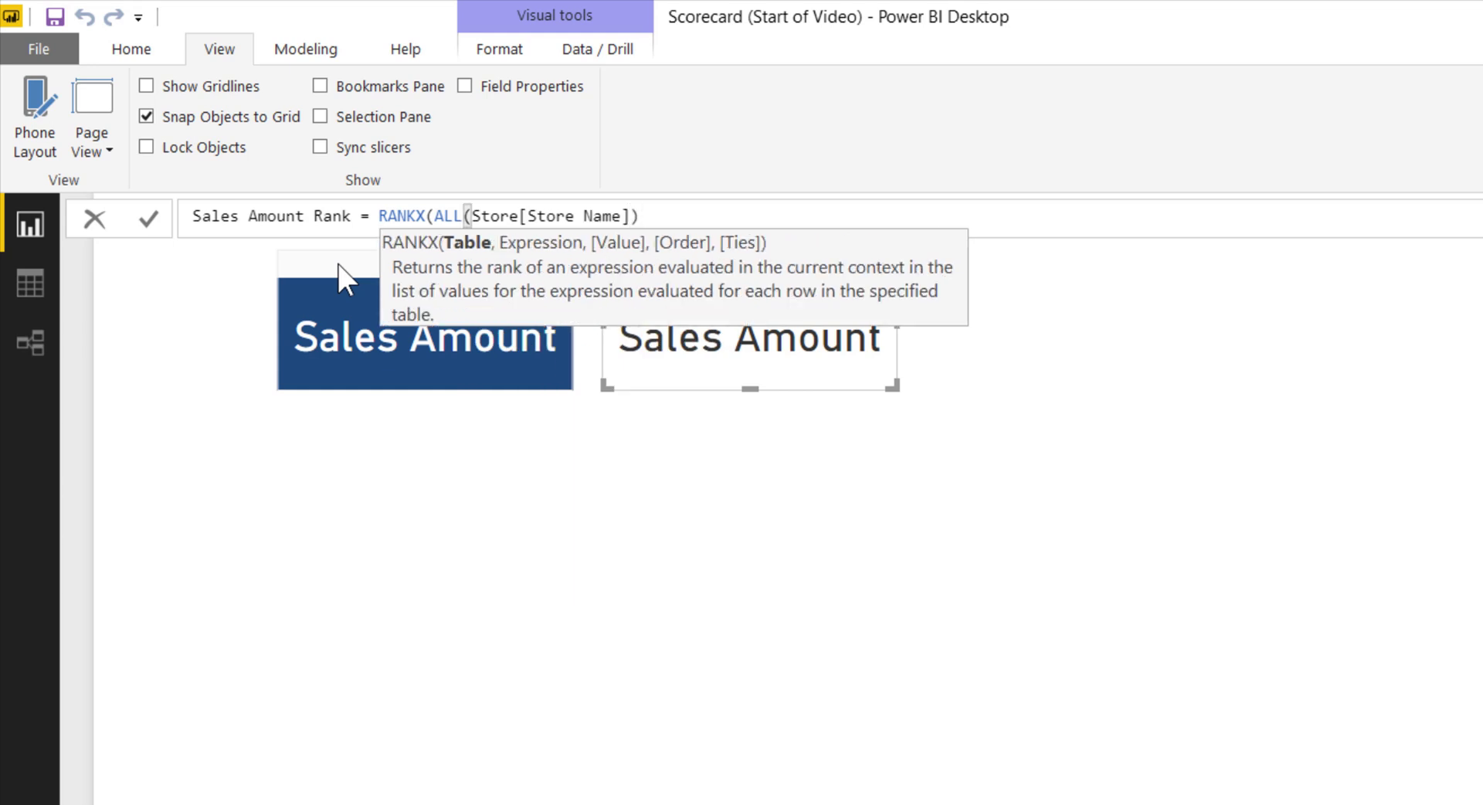
type(", ")
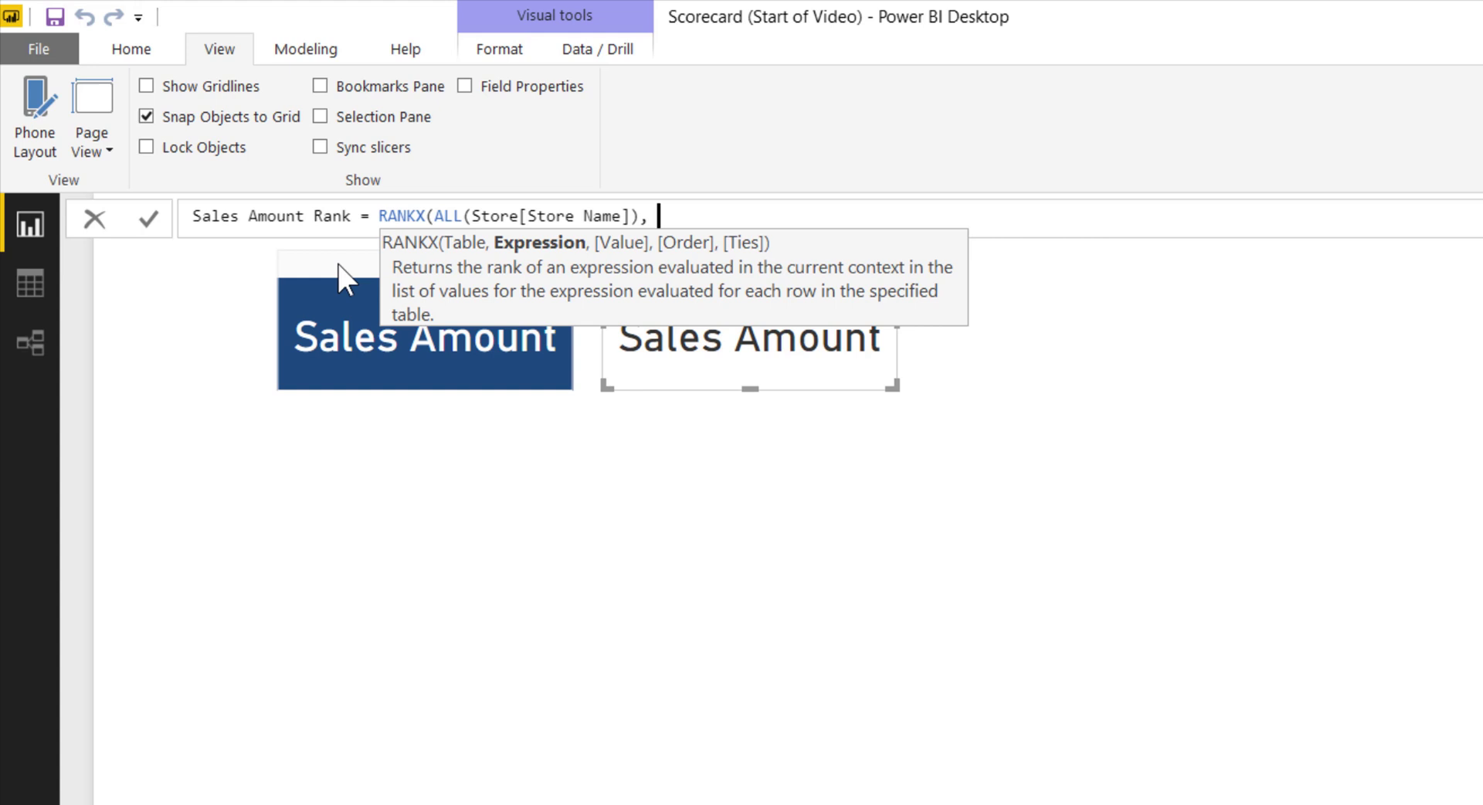
type("sales")
key("Tab")
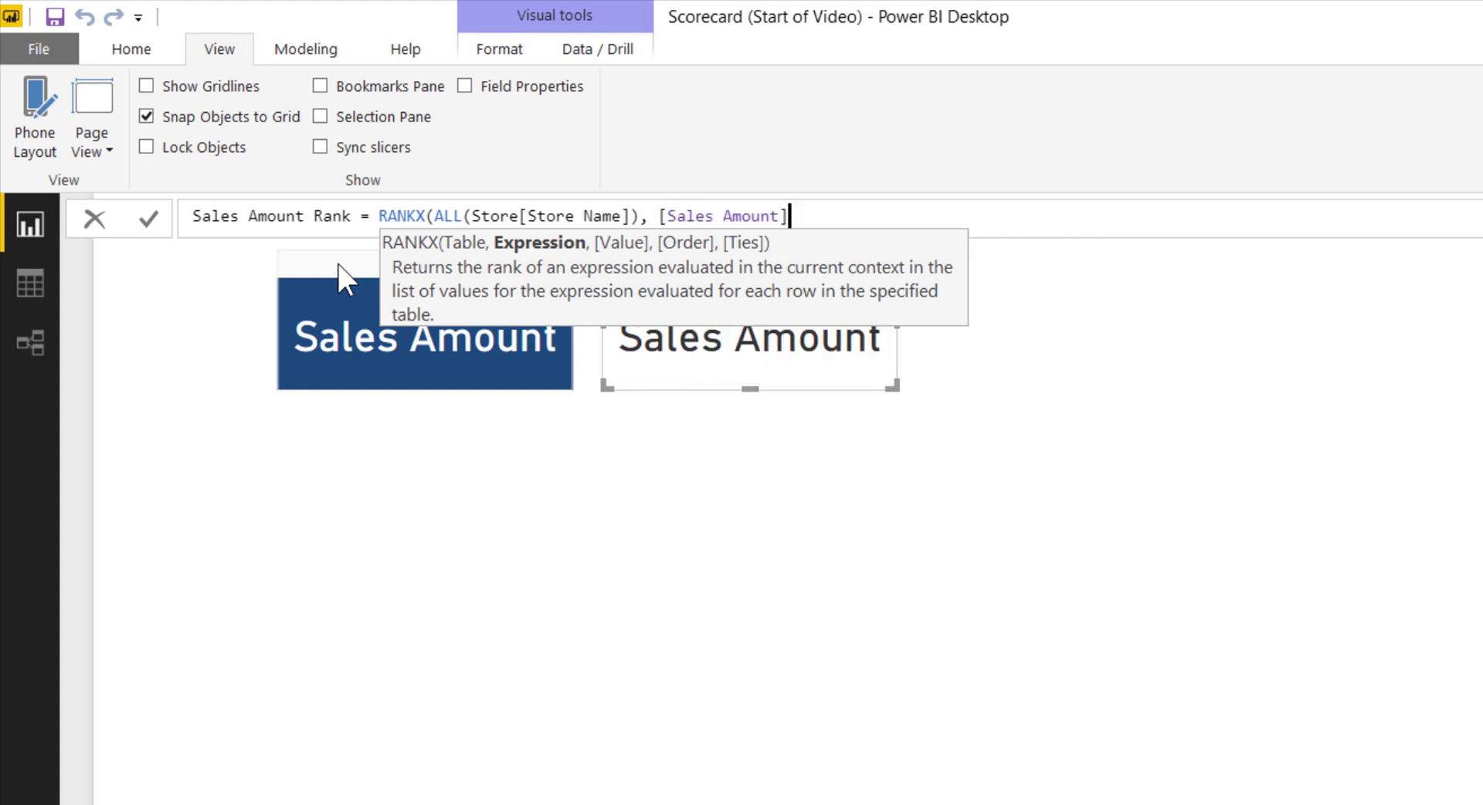
type(")")
key("Return")
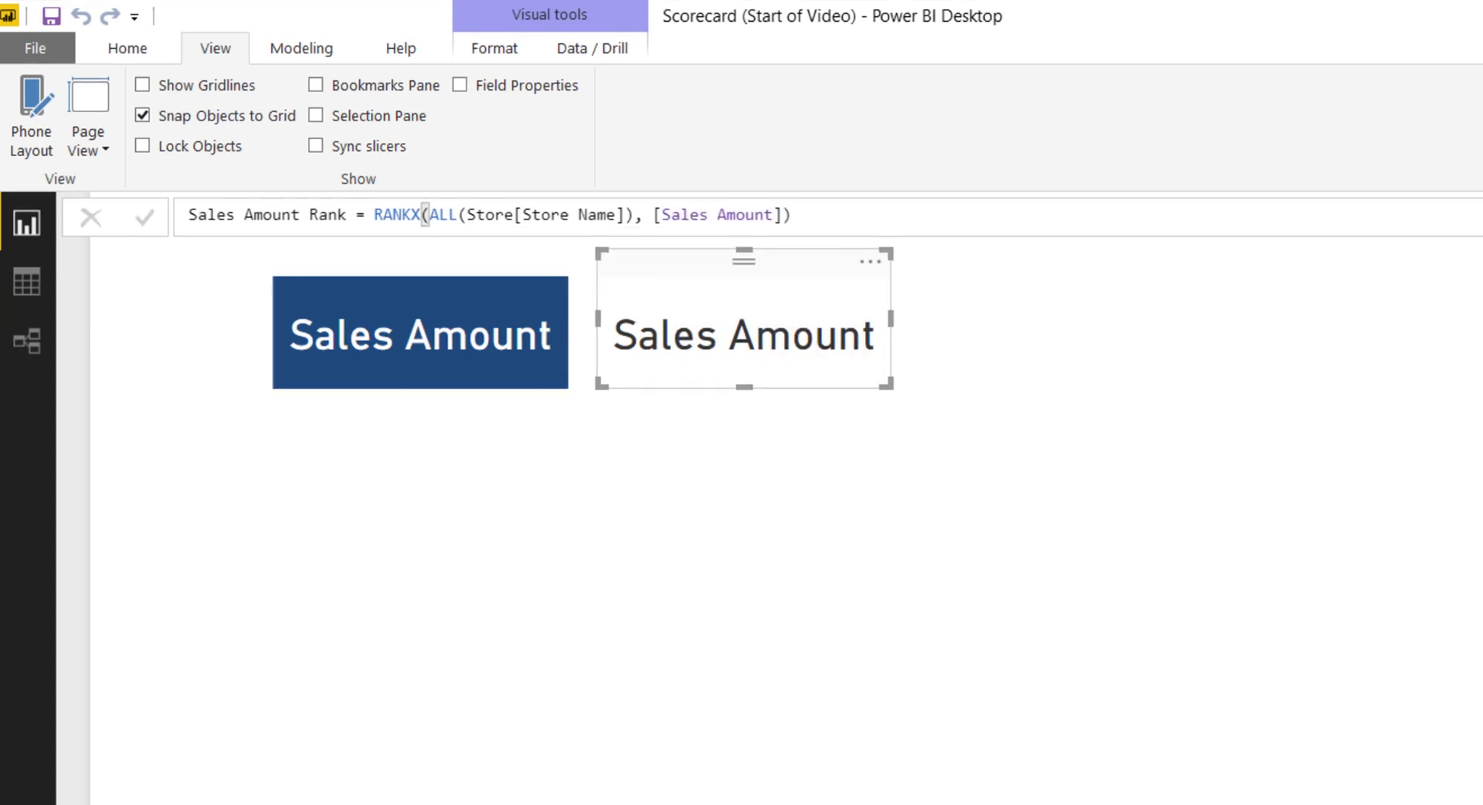
Put Sales Amount Rank in the second card, then add a Store Name slicer resized tall and wide.
left_click_drag(1401, 185, 1240, 307)
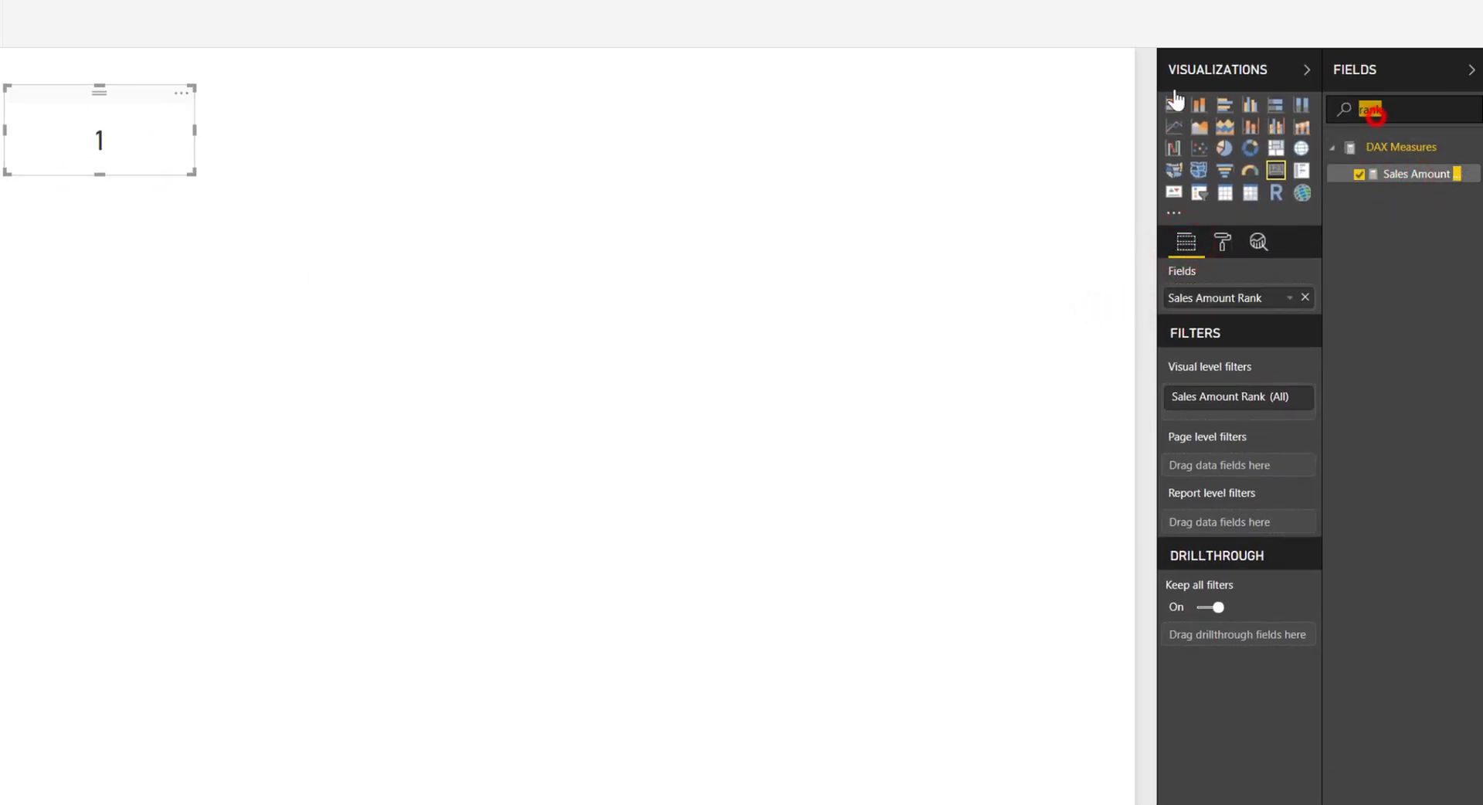
key("BackSpace")
key("BackSpace")
key("BackSpace")
key("BackSpace")
type("store name")
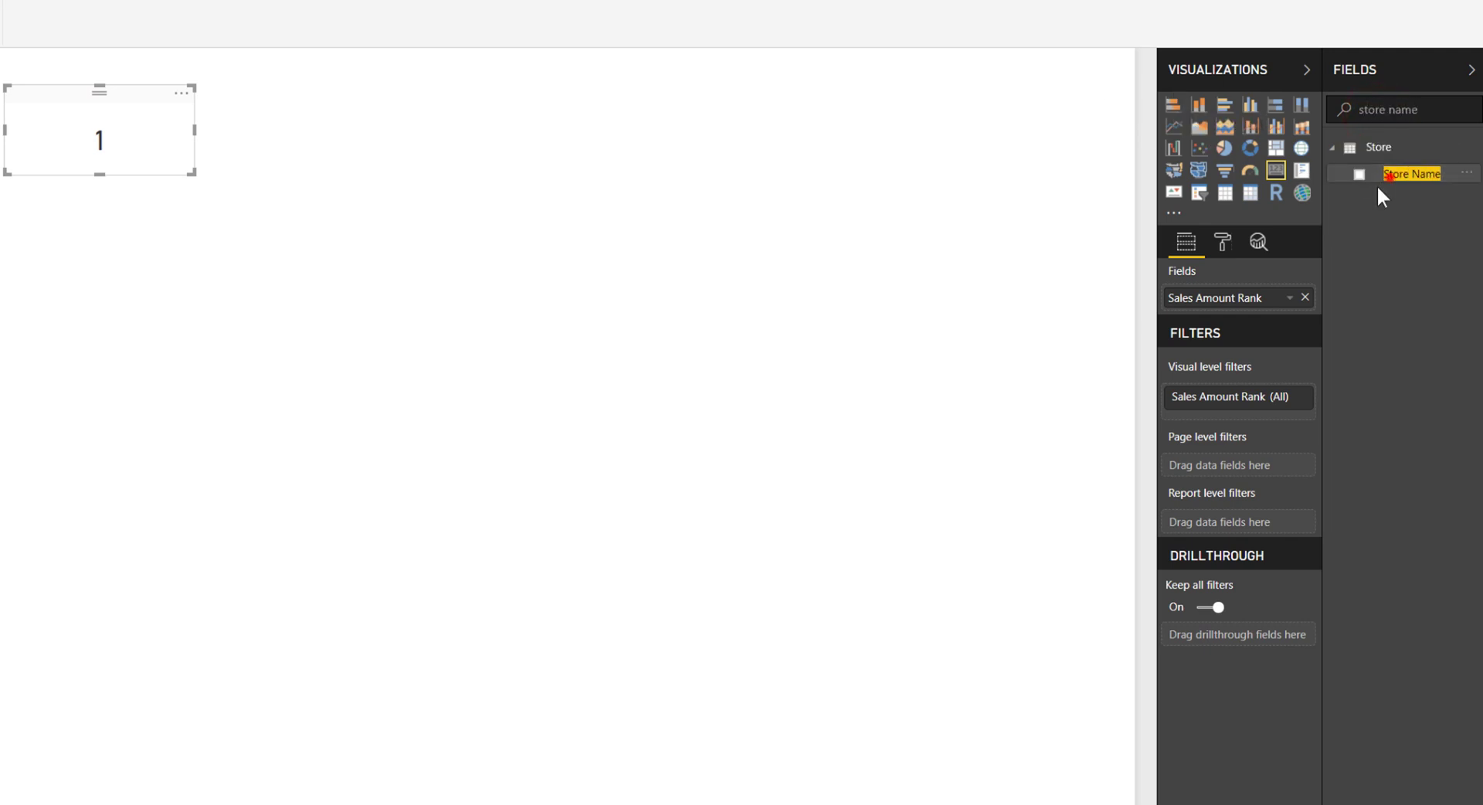
left_click_drag(1379, 182, 1040, 241)
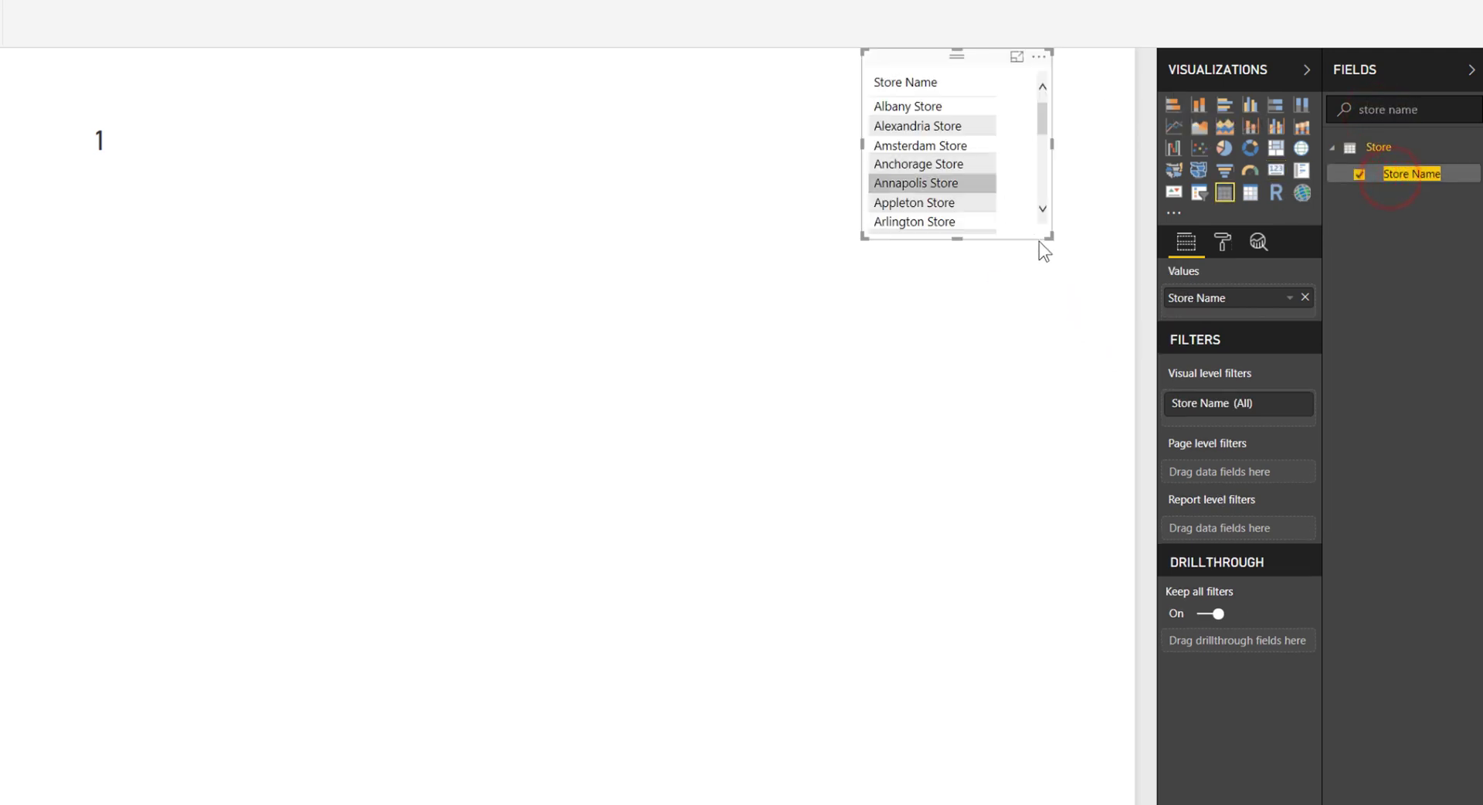
left_click(1199, 193)
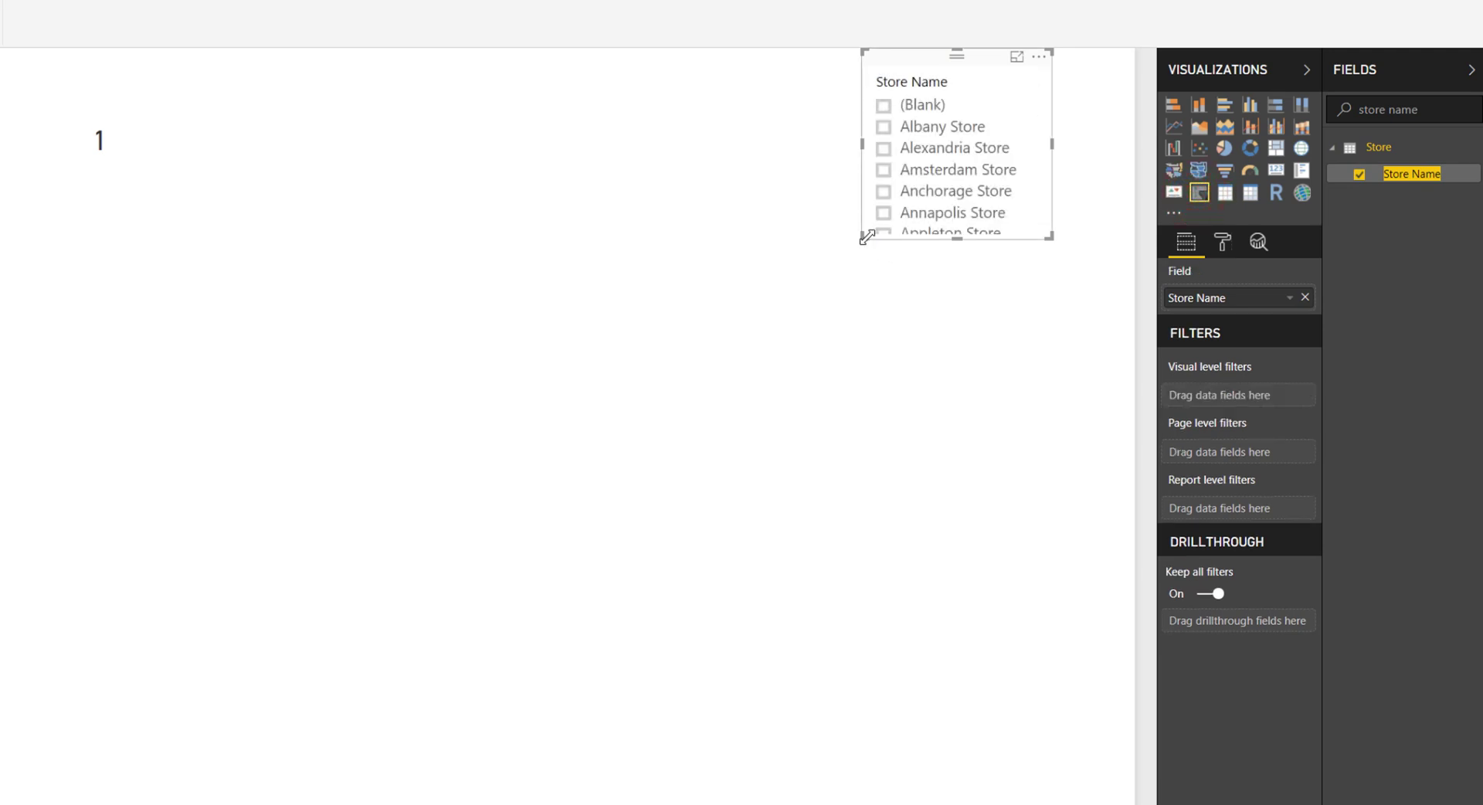
left_click_drag(866, 236, 915, 759)
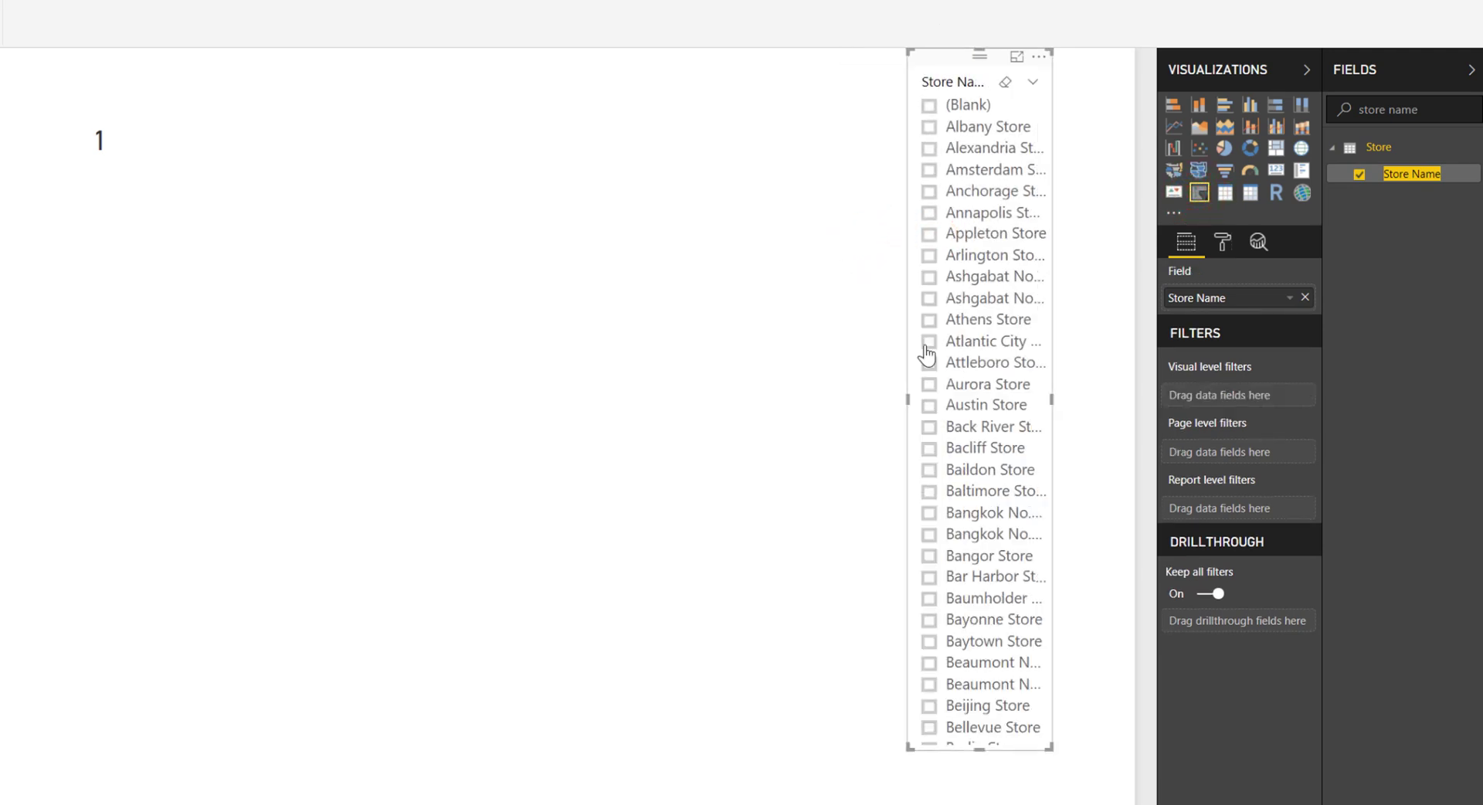
left_click_drag(893, 400, 870, 392)
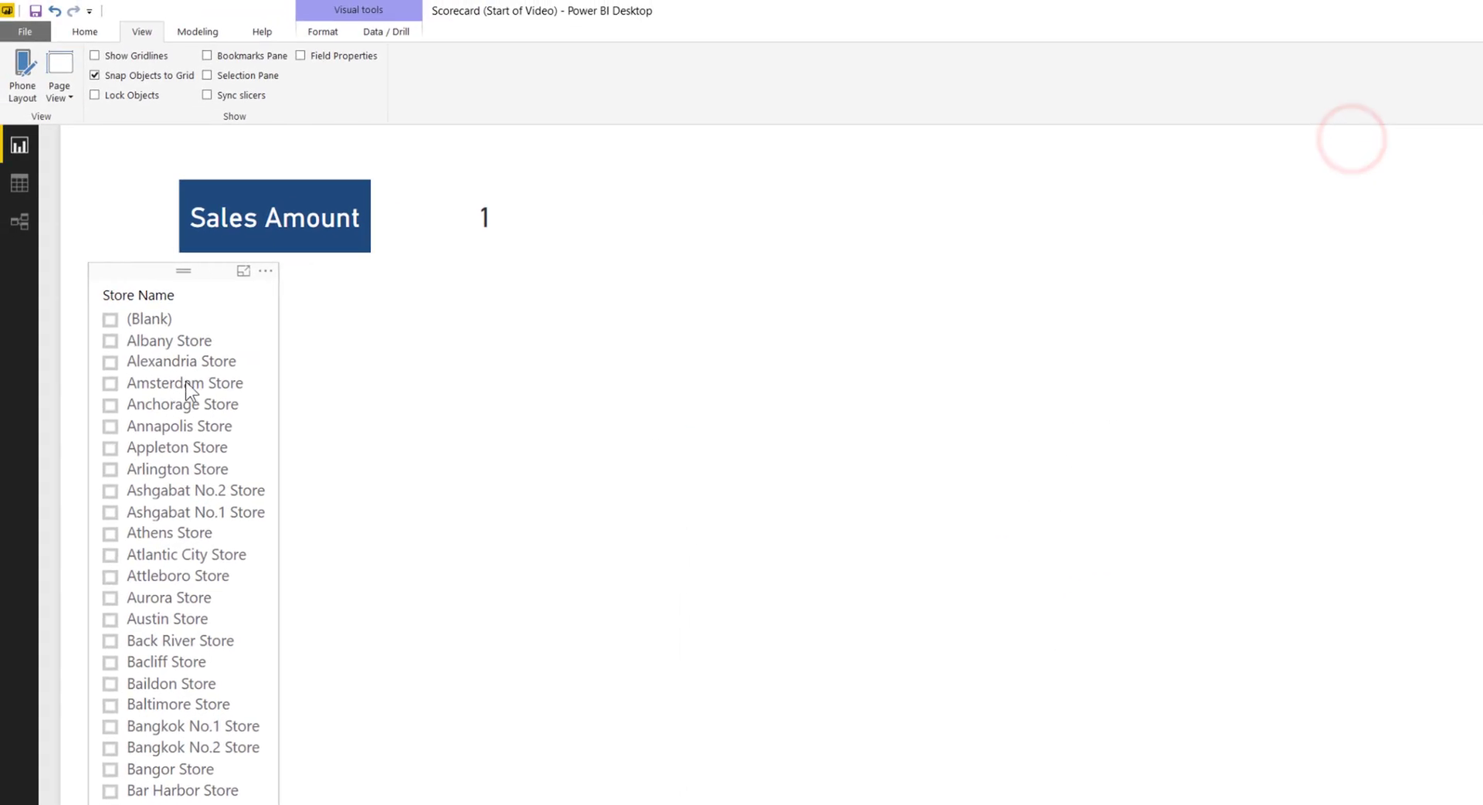
left_click(126, 482)
left_click(126, 579)
left_click(114, 722)
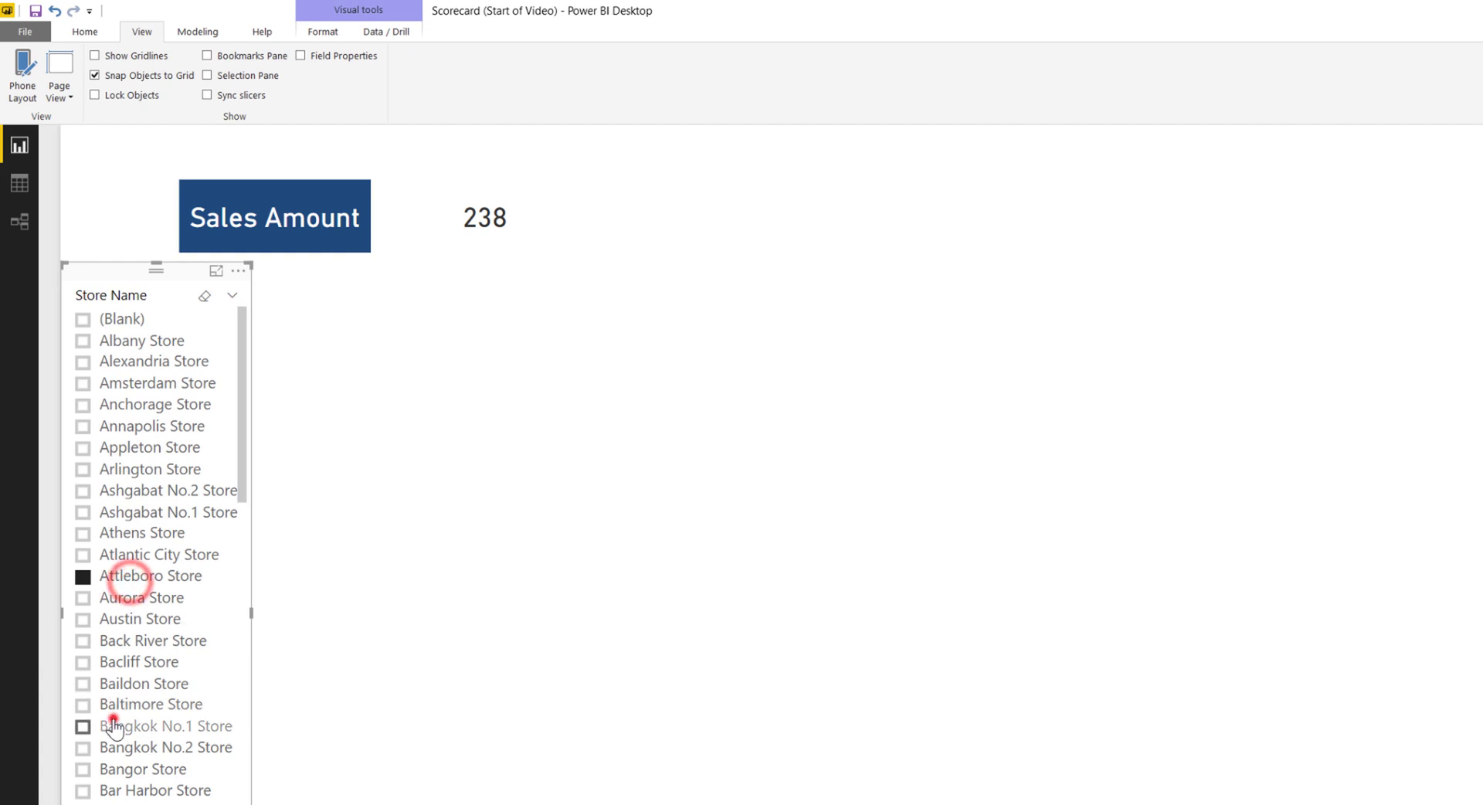
left_click(97, 705)
left_click(154, 707)
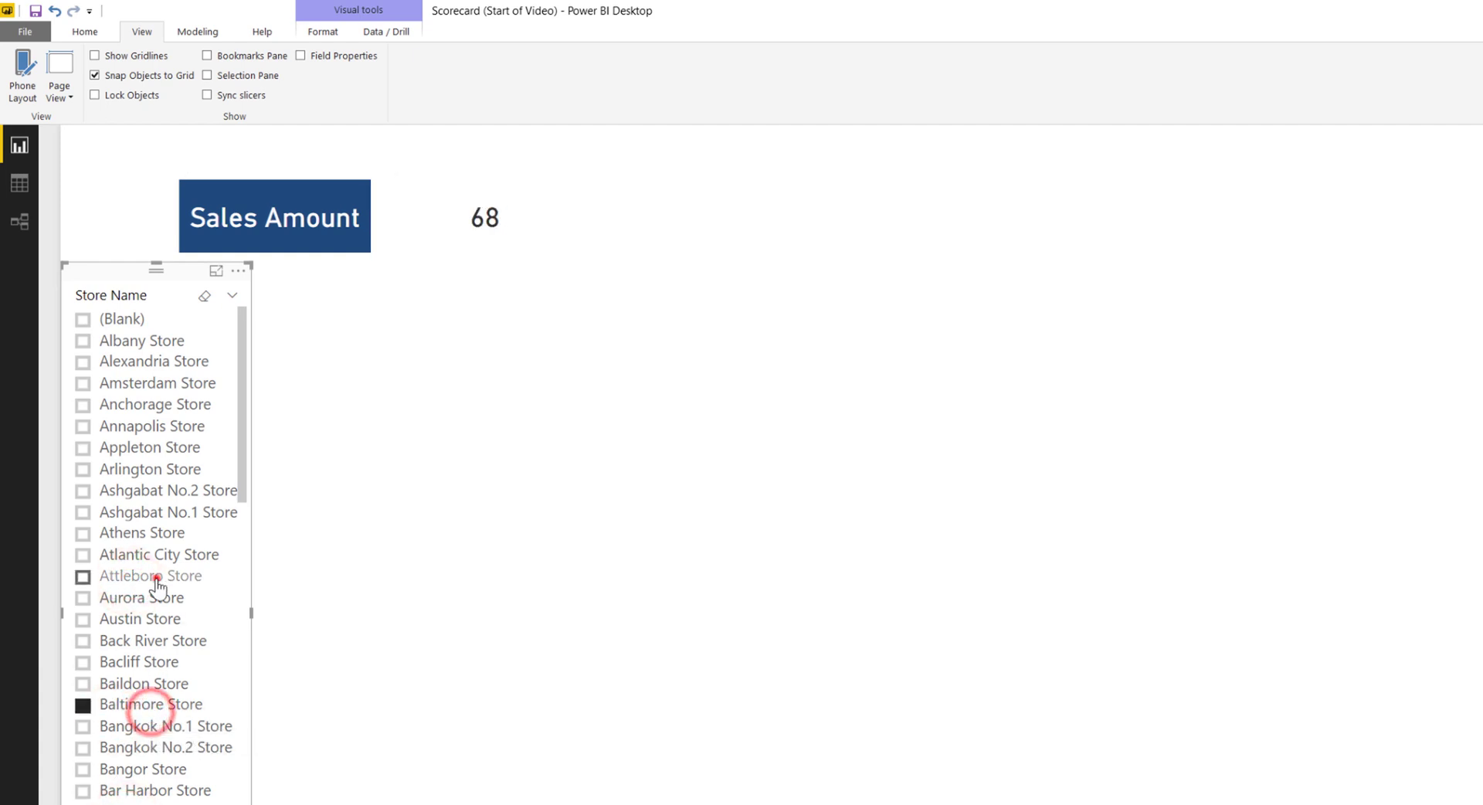
left_click(157, 580)
left_click(146, 442)
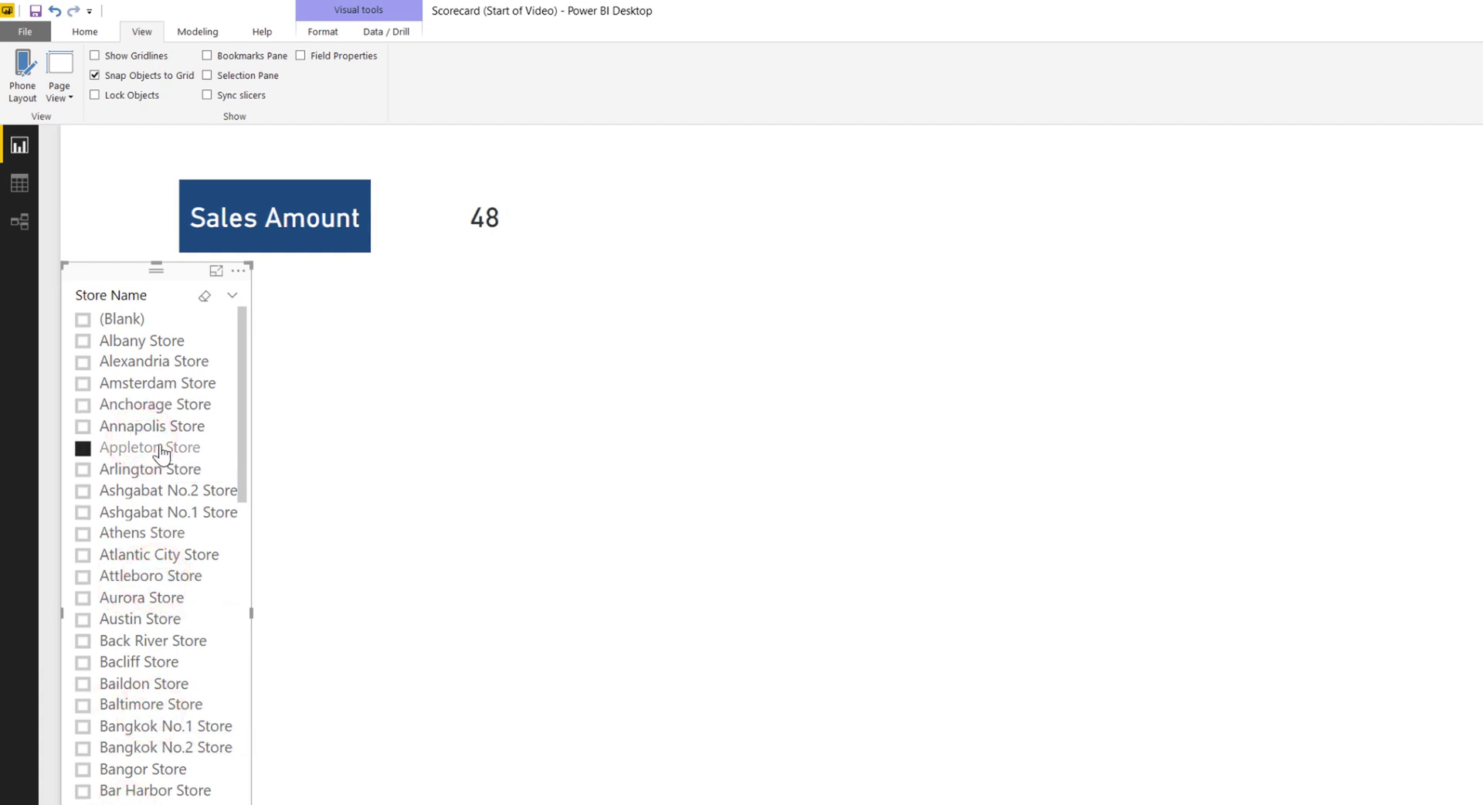
left_click(160, 444)
left_click(171, 550)
left_click(173, 642)
left_click(166, 698)
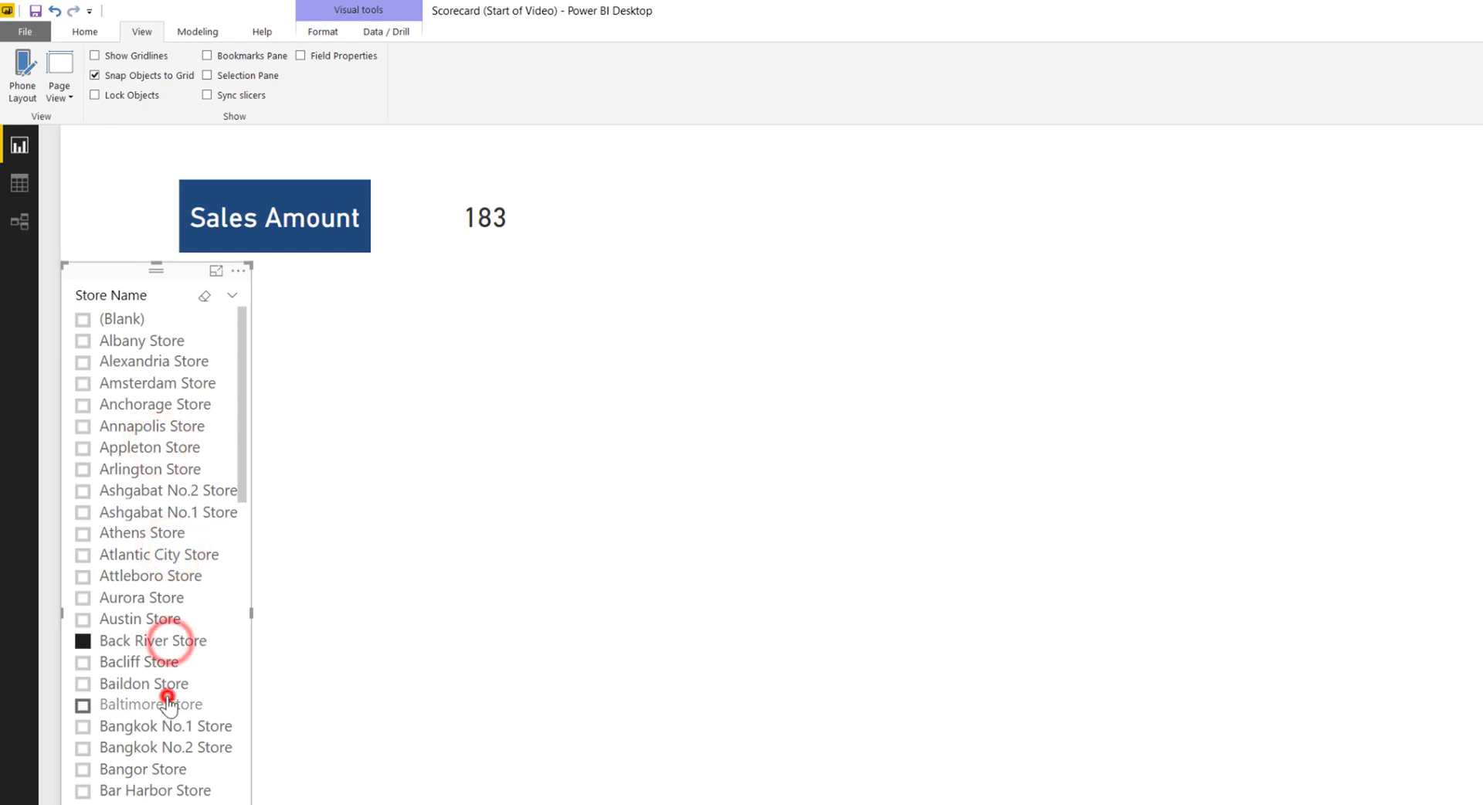
left_click(167, 703)
left_click(479, 177)
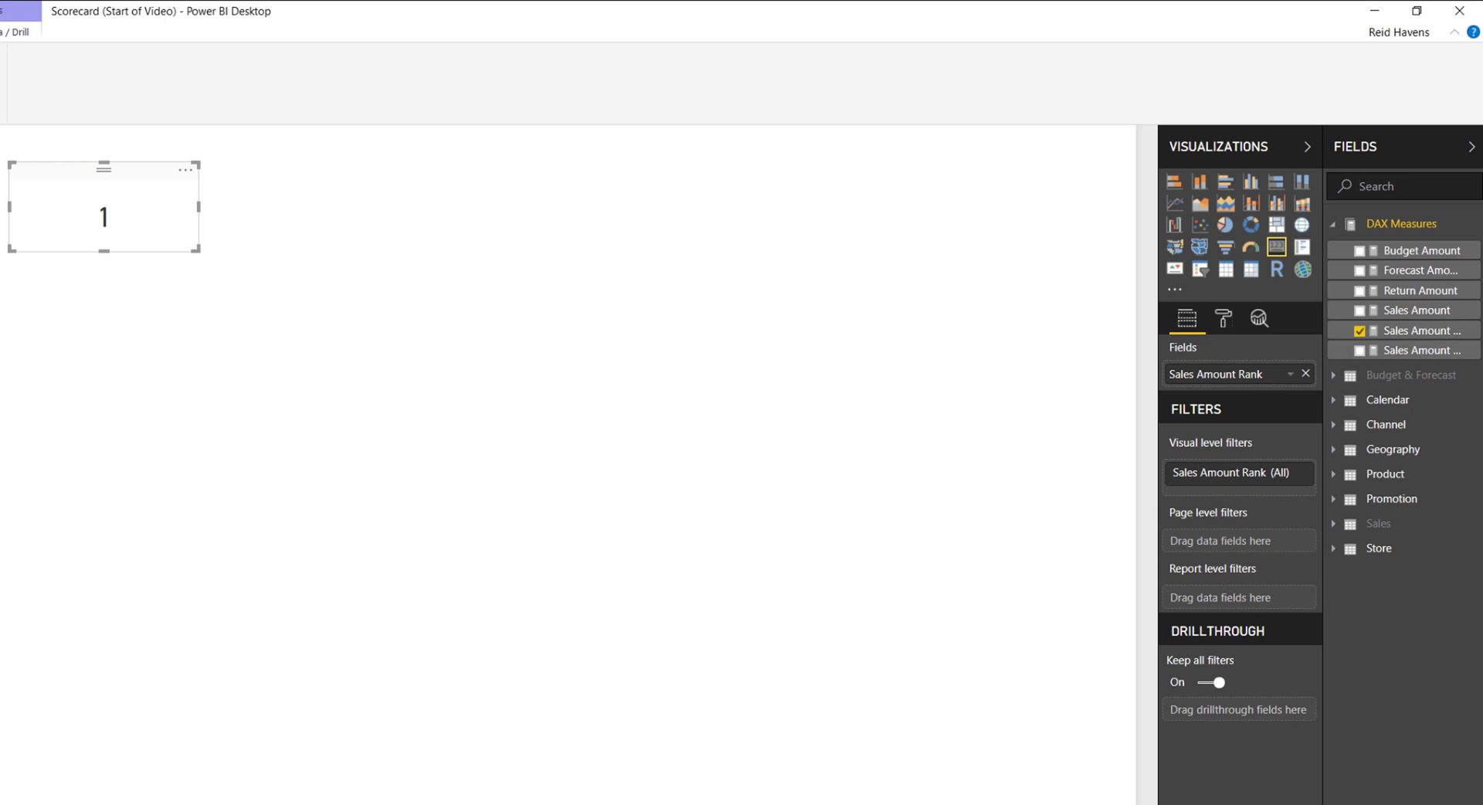
Start a Store Count ALL measure with CALCULATE(DISTINCTCOUNT(Store[Store Name])).
right_click(1372, 224)
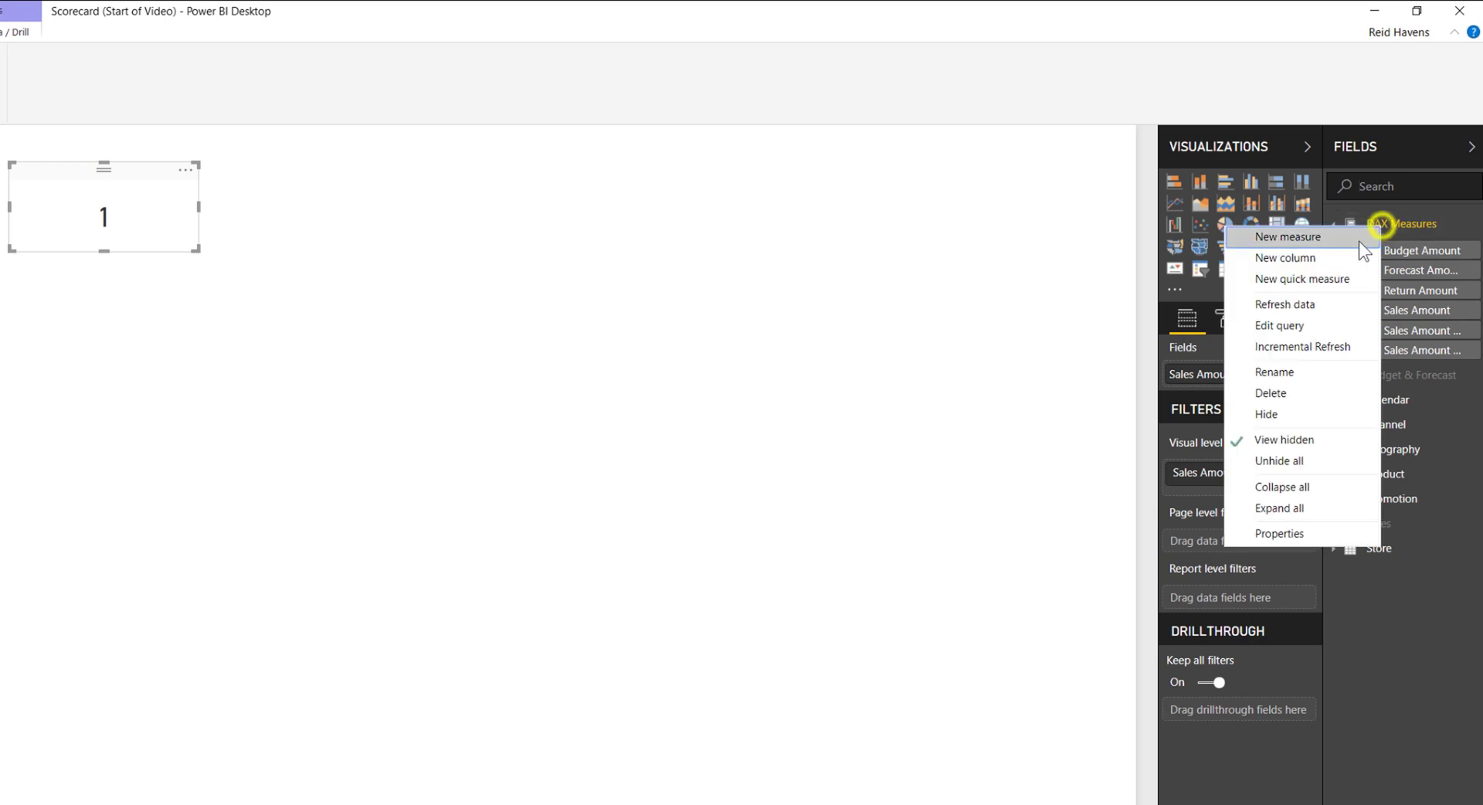
left_click(1330, 239)
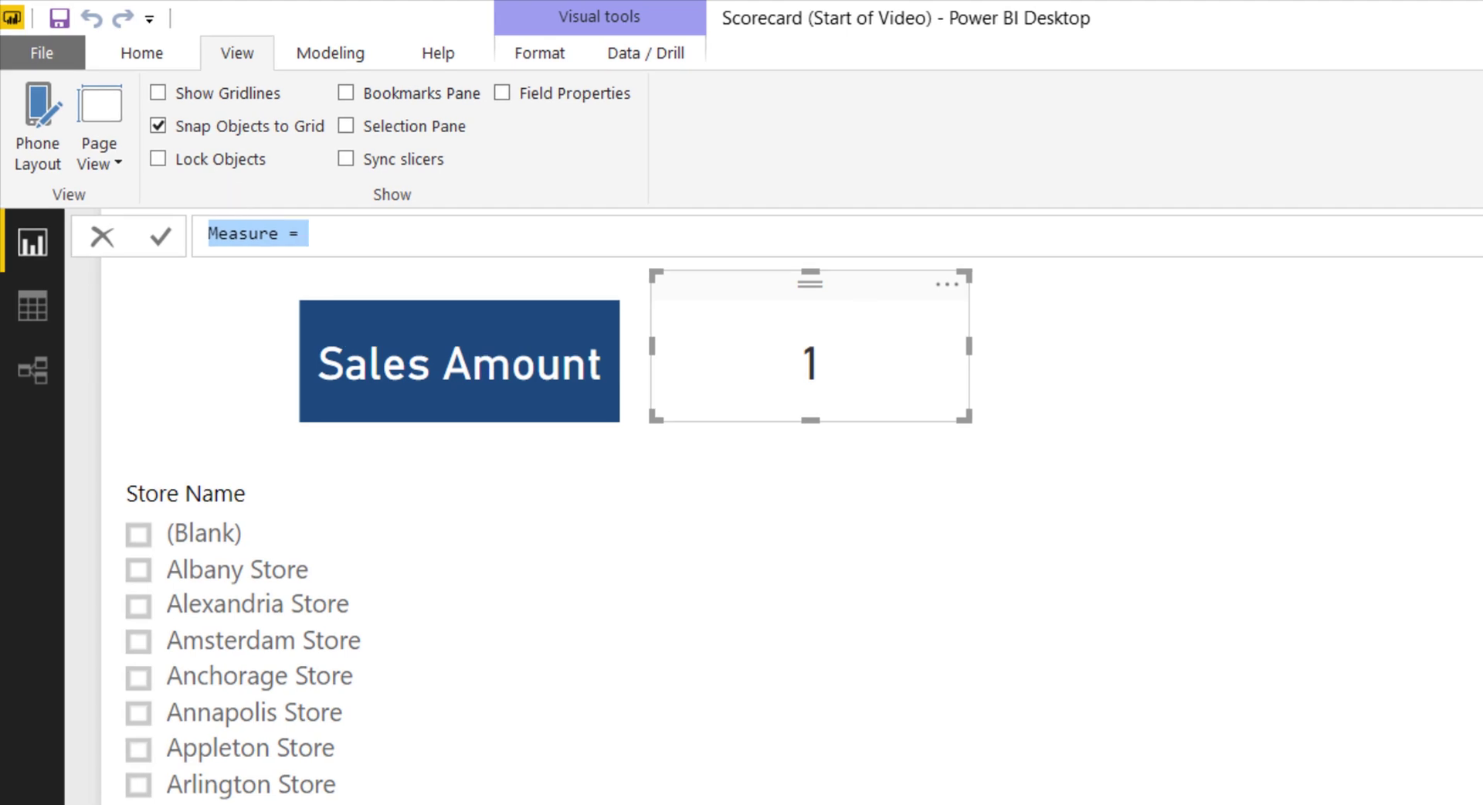
type("Store Ca")
type("unt ALL")
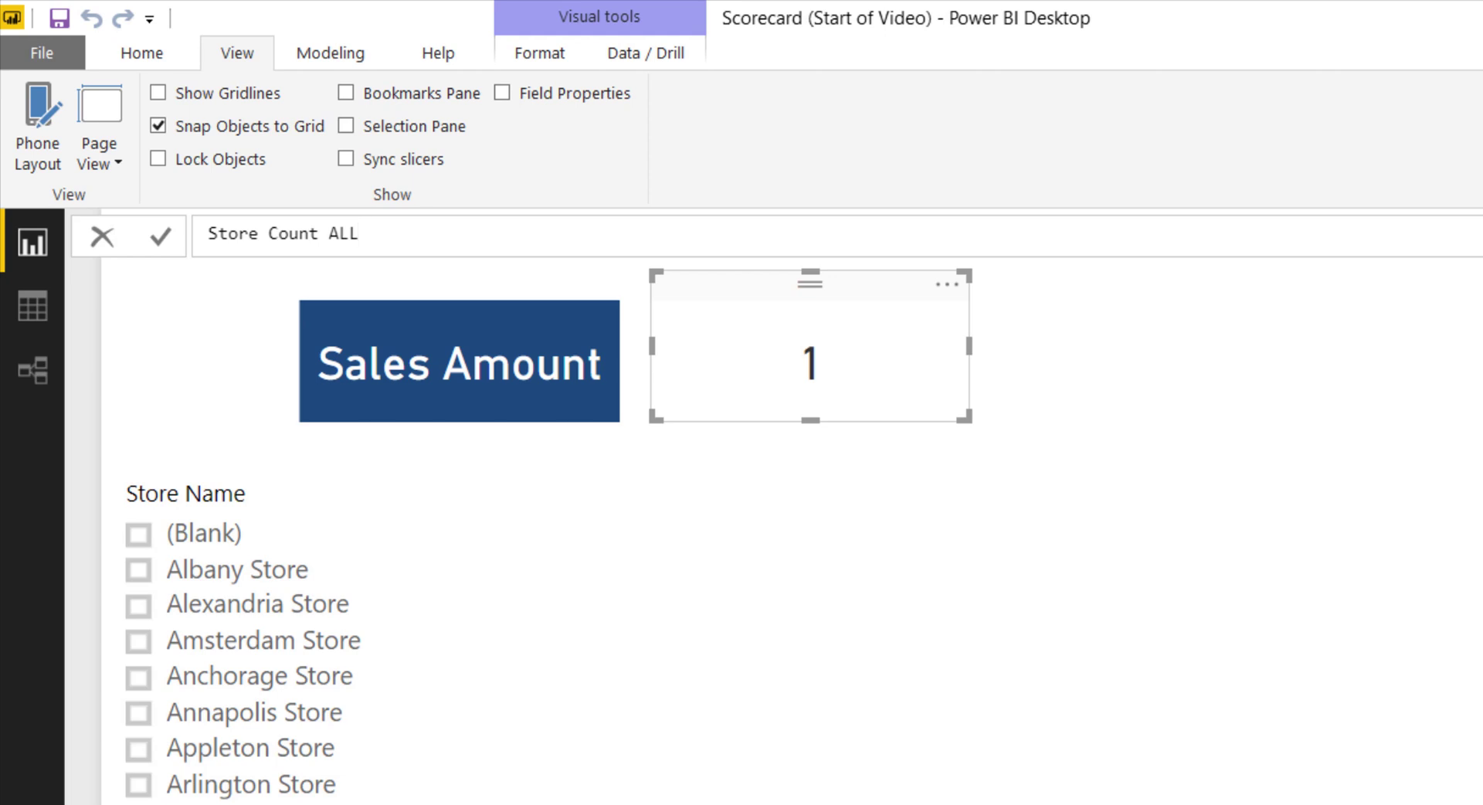
type("=")
key("BackSpace")
type("= cal")
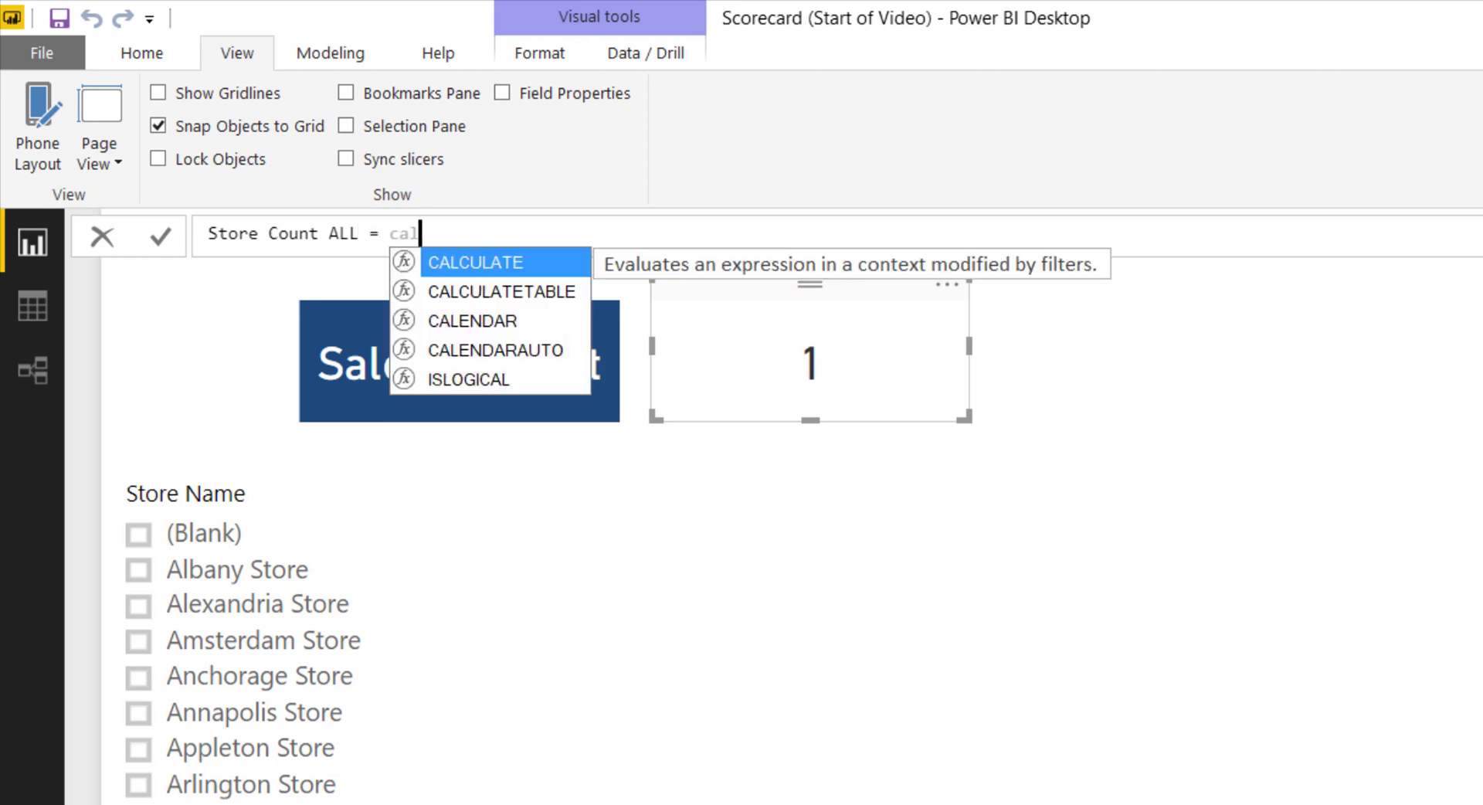
key("Tab")
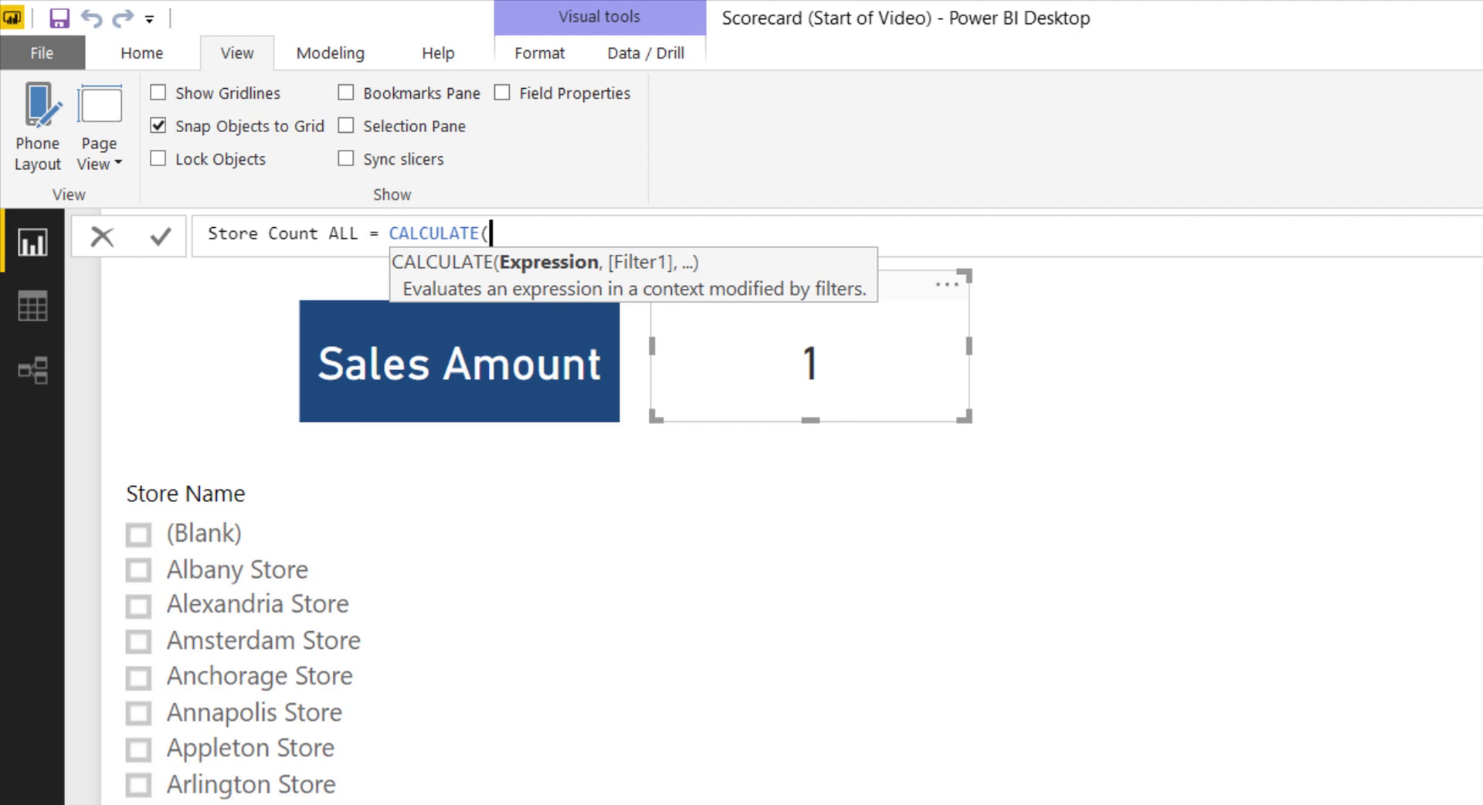
type("distin")
key("Down")
key("Tab")
type("st")
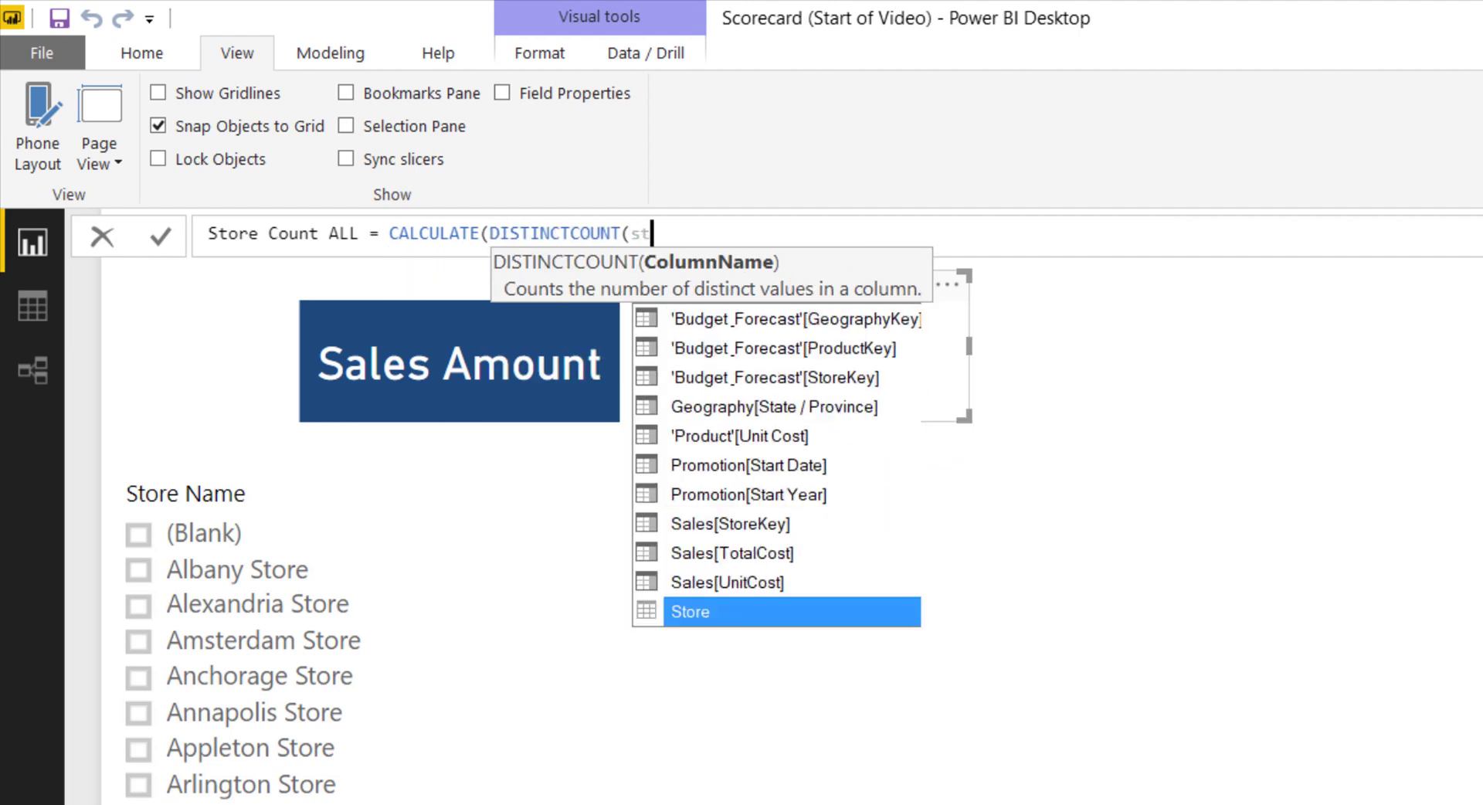
type("ore n")
key("Tab")
Add the ALL(Store[Store Name]) filter and commit the Store Count ALL measure.
type(")")
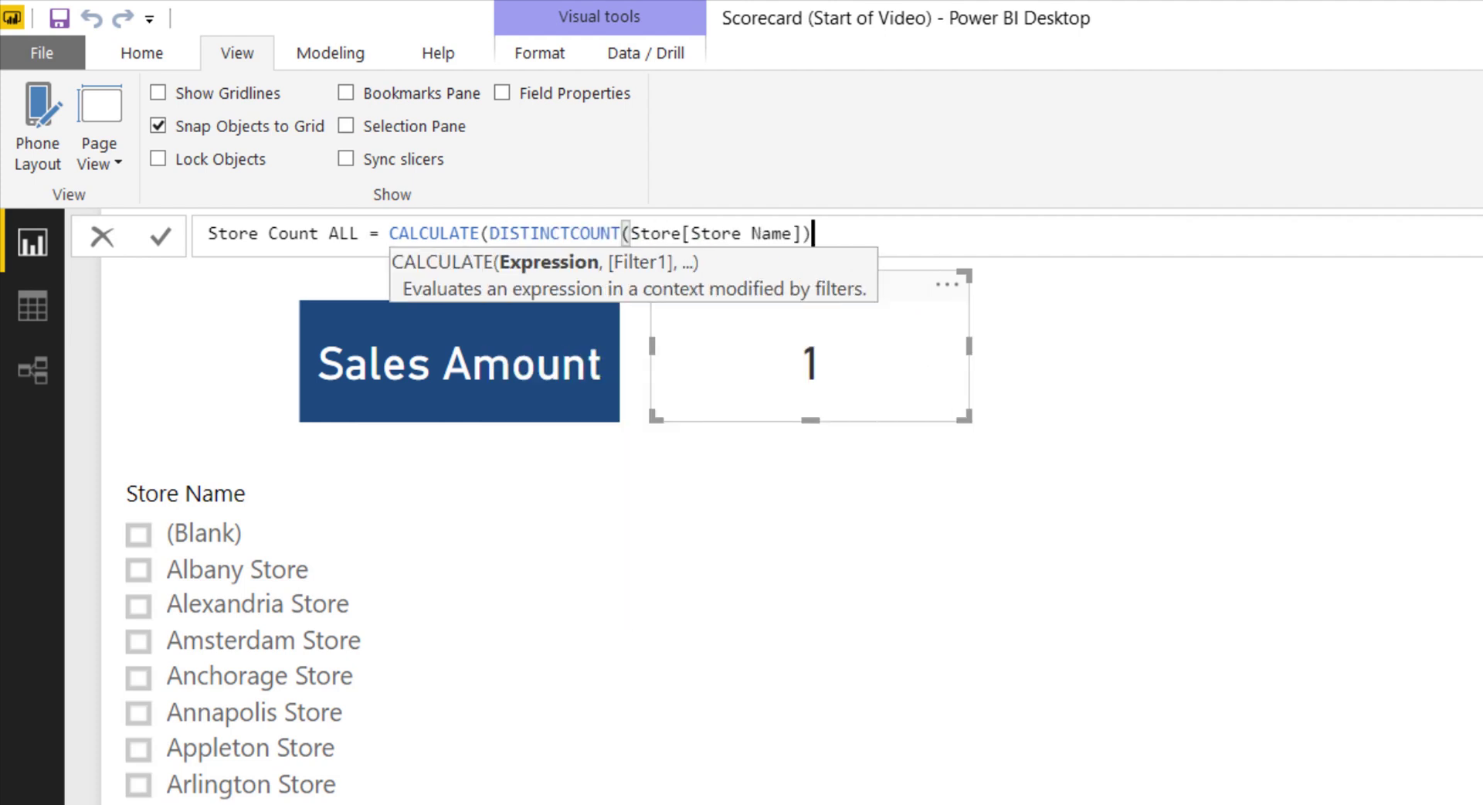
type(", ")
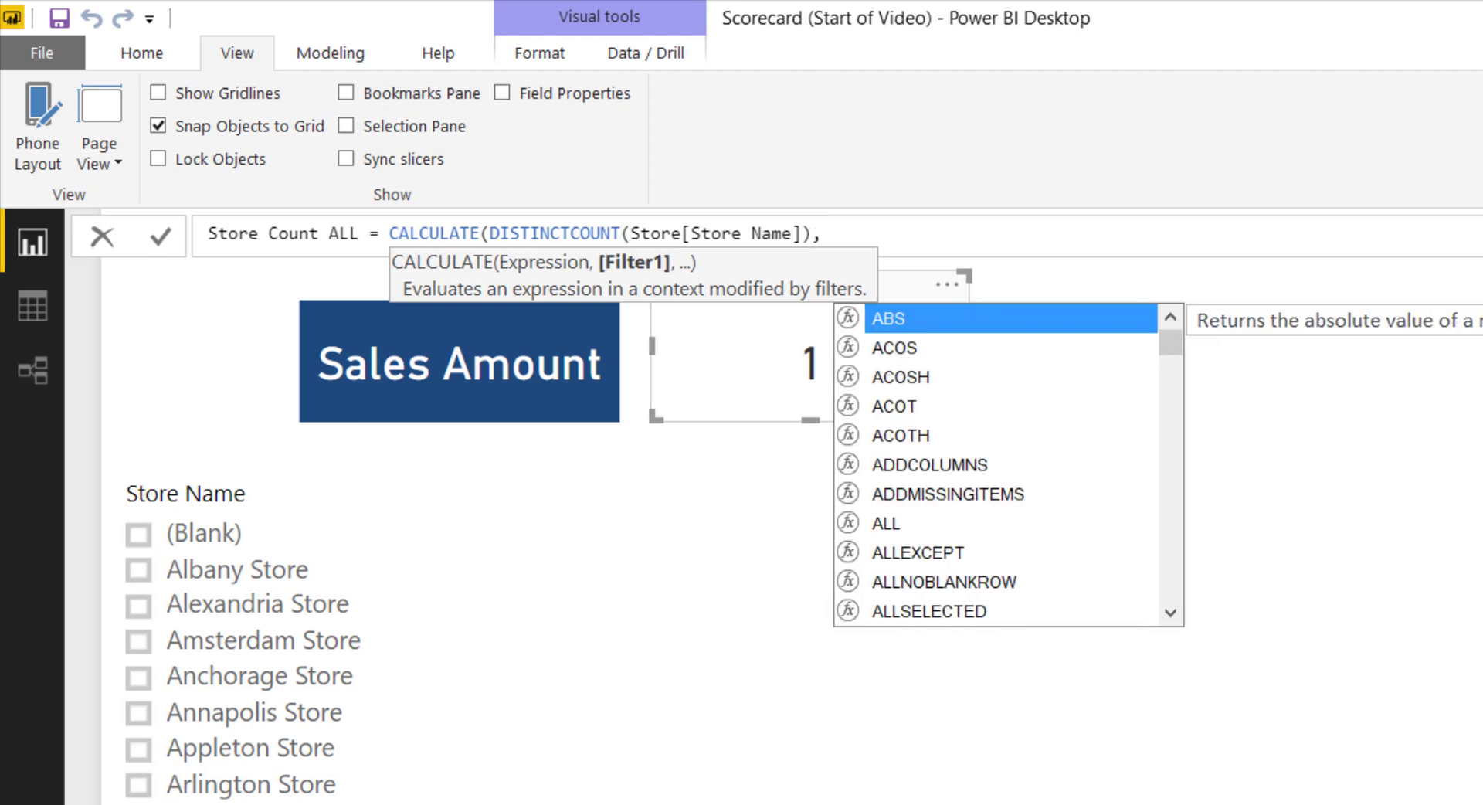
type("all")
key("Tab")
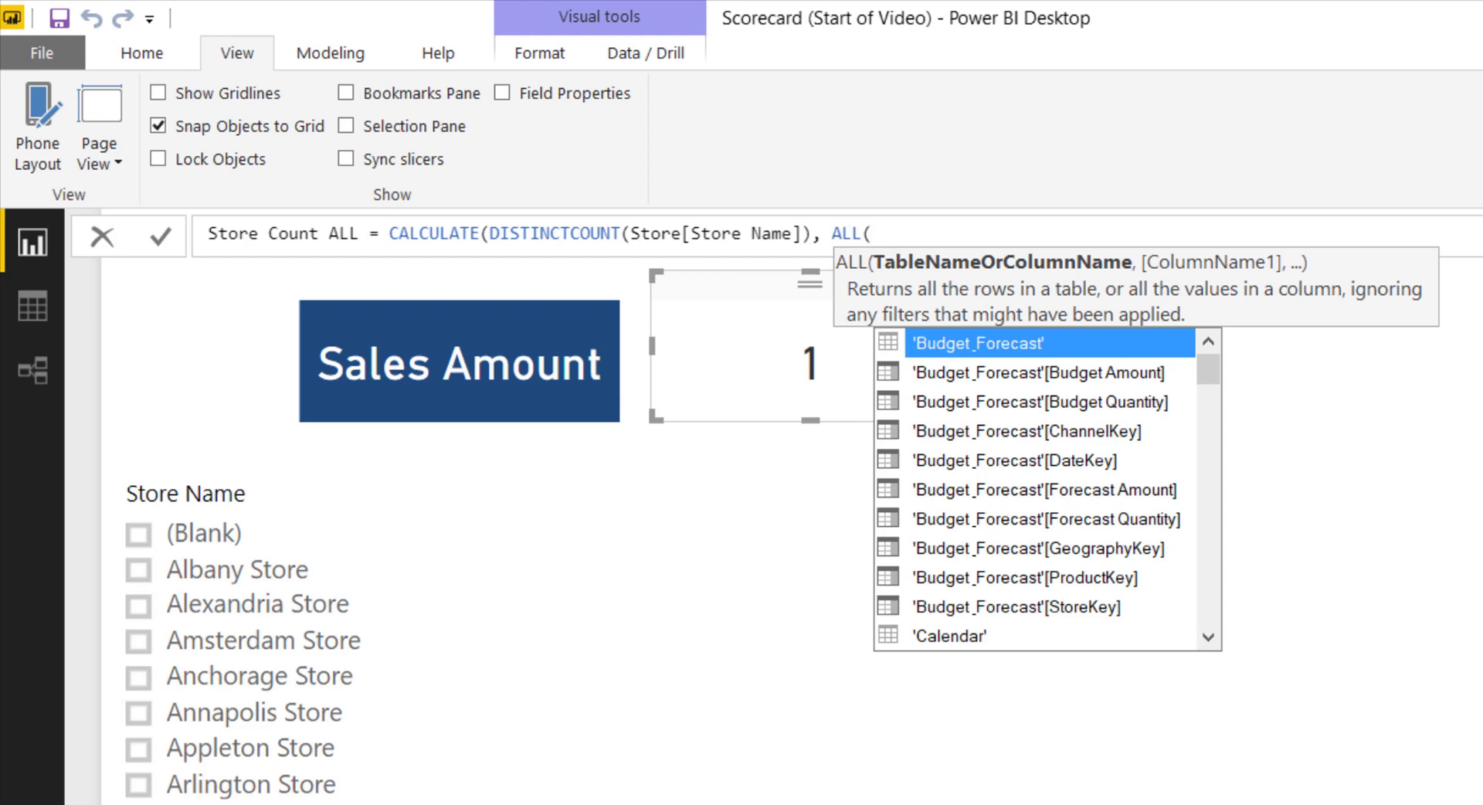
type("store")
key("Down")
key("Down")
key("Down")
key("Down")
key("Down")
key("Down")
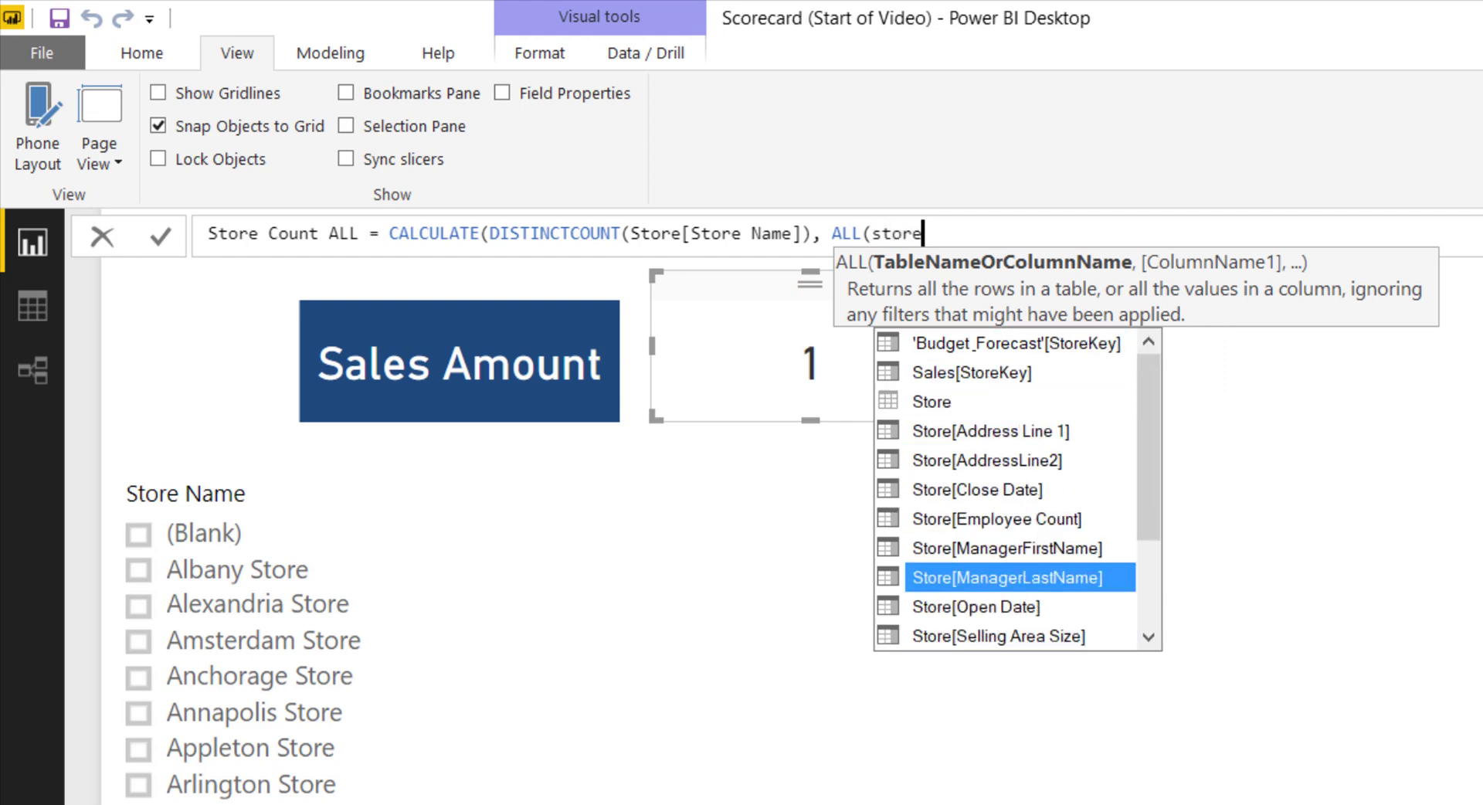
key("Down")
key("Down")
key("Down")
key("Down")
key("Down")
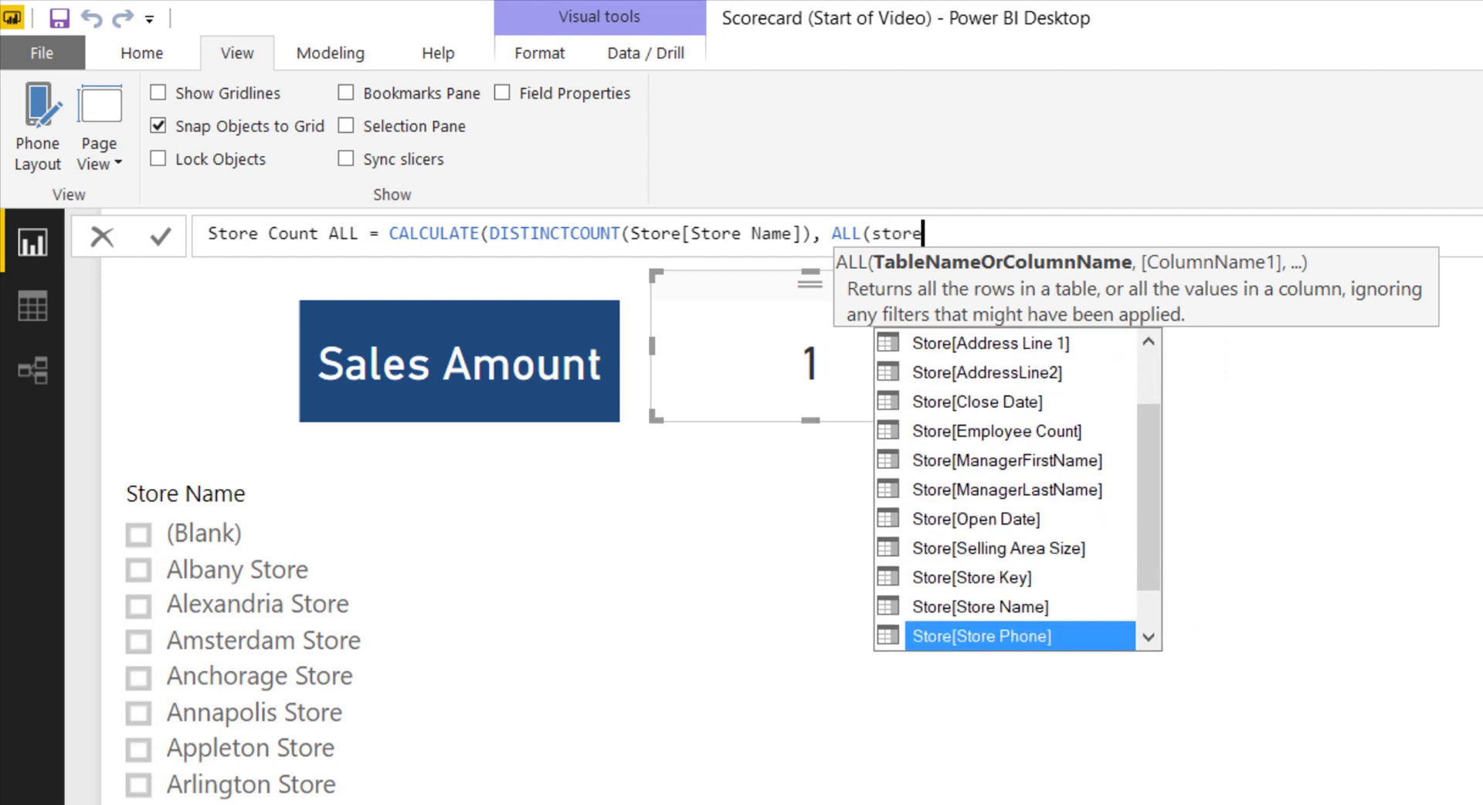
key("Up")
key("Tab")
type(") ")
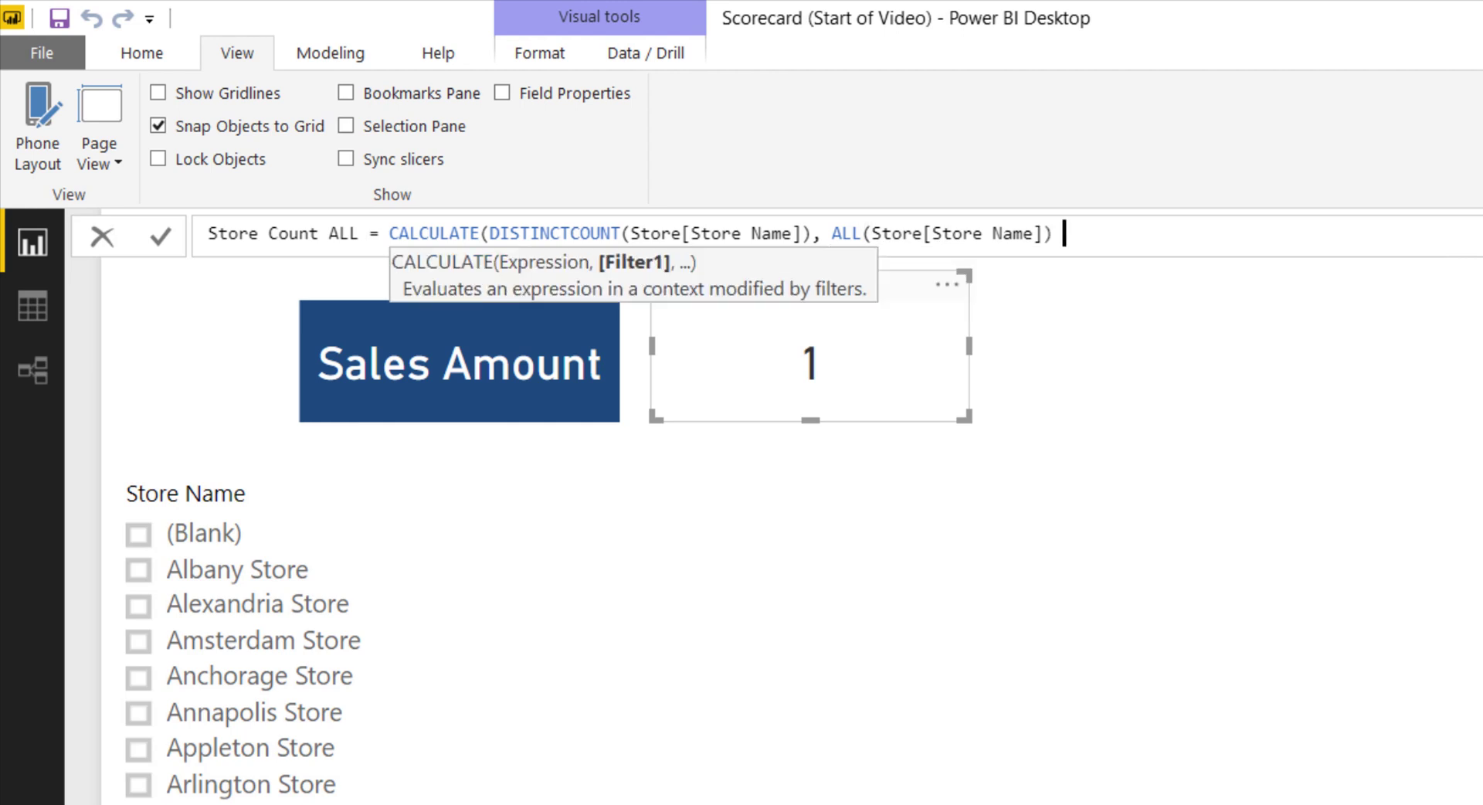
type(")")
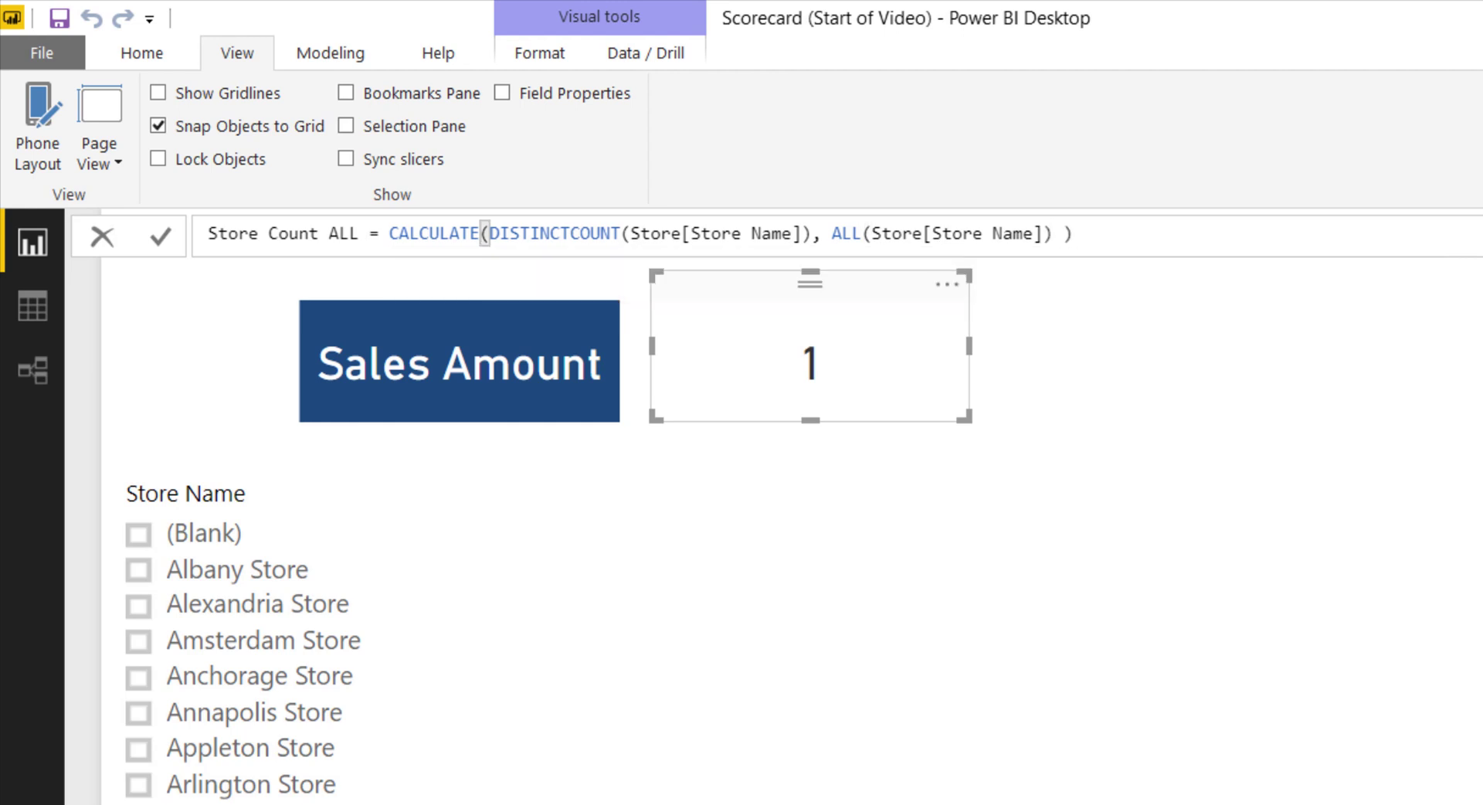
key("Return")
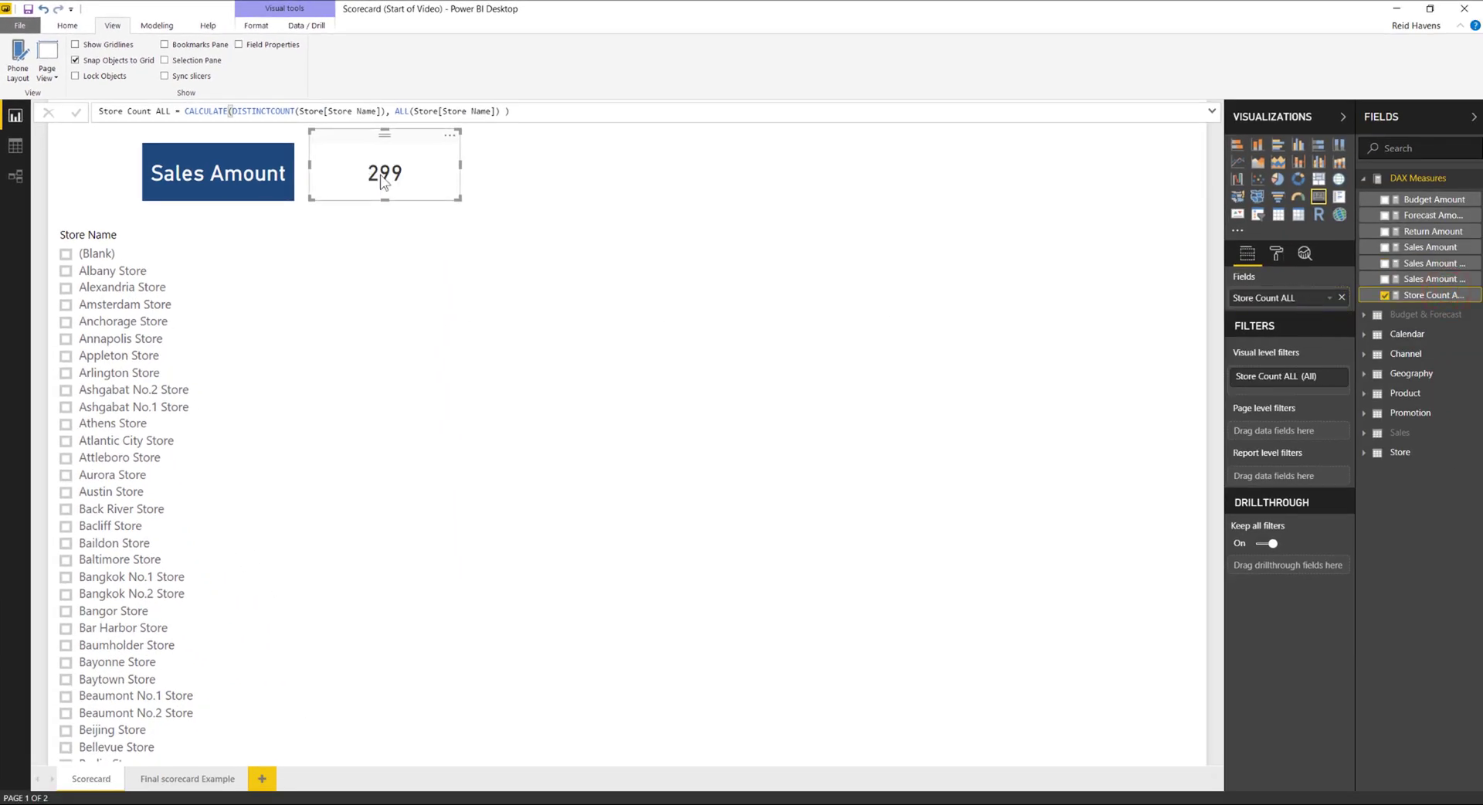
Test the slicer with Annapolis, Arlington, Athens, Aurora, Baltimore and Ashgabat No.1 stores.
left_click(146, 339)
left_click(143, 372)
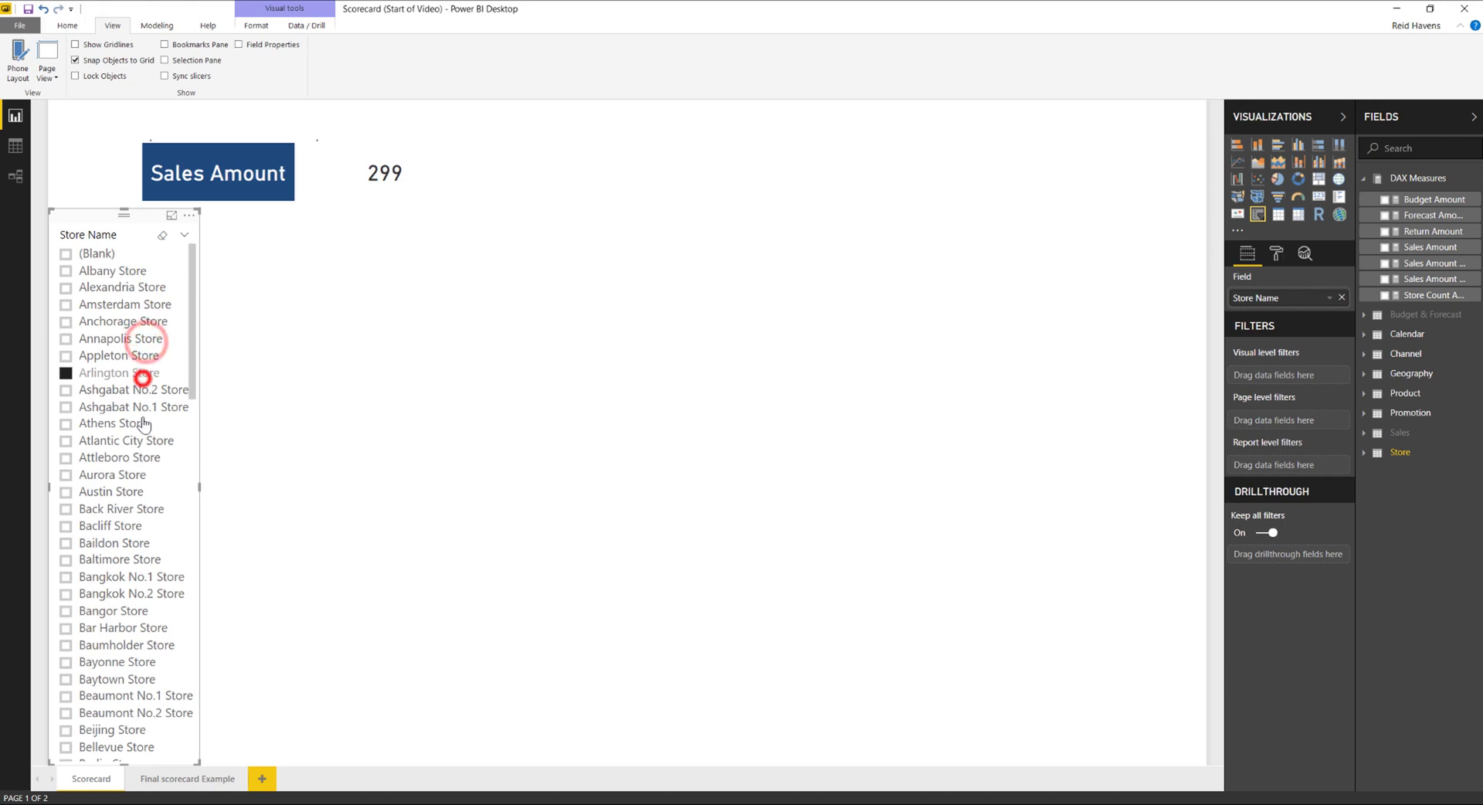
left_click(142, 423)
left_click(143, 475)
left_click(139, 559)
left_click(147, 405)
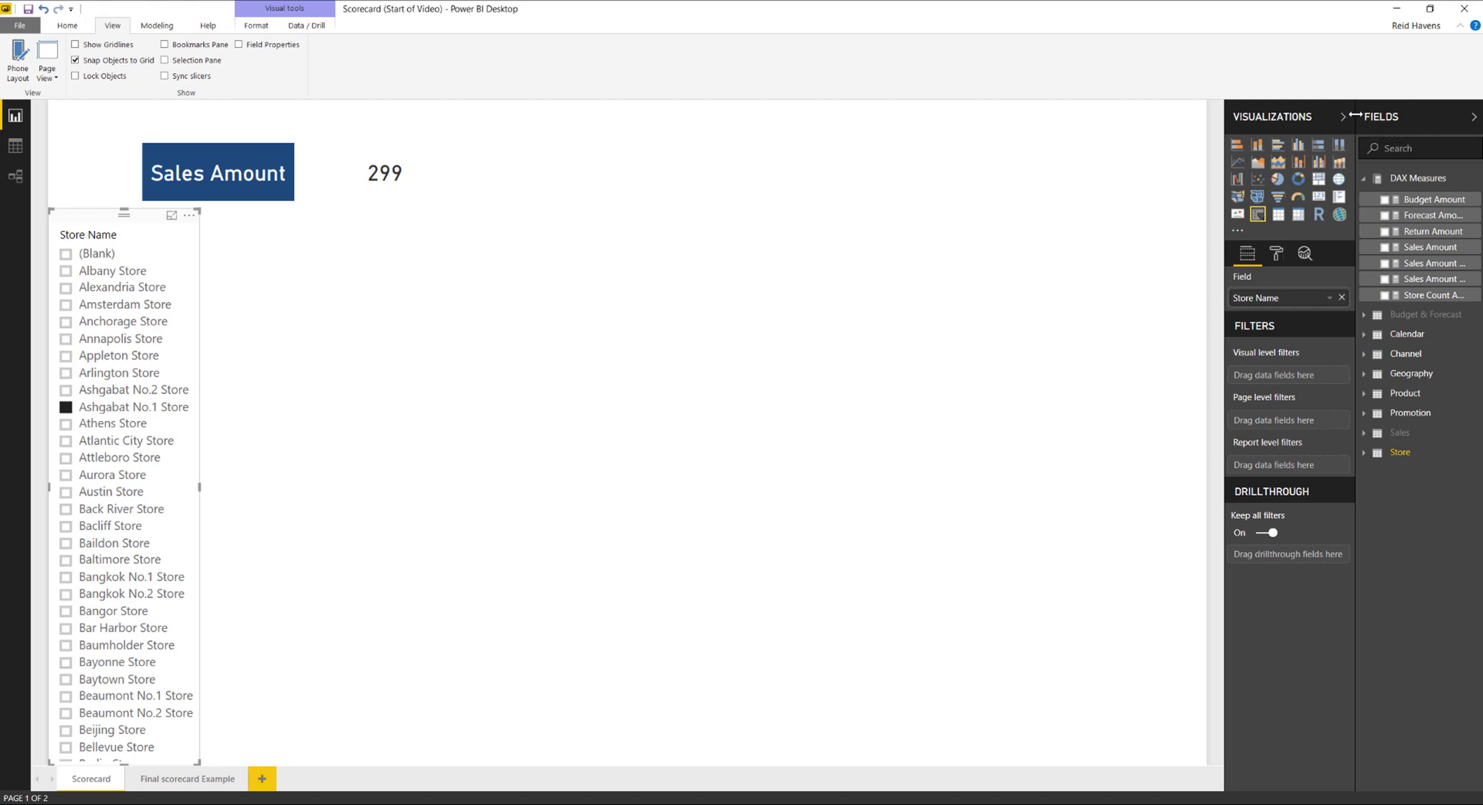
Widen the field list and show Sales Amount Rank on the store-count card.
left_click_drag(1356, 116, 1288, 116)
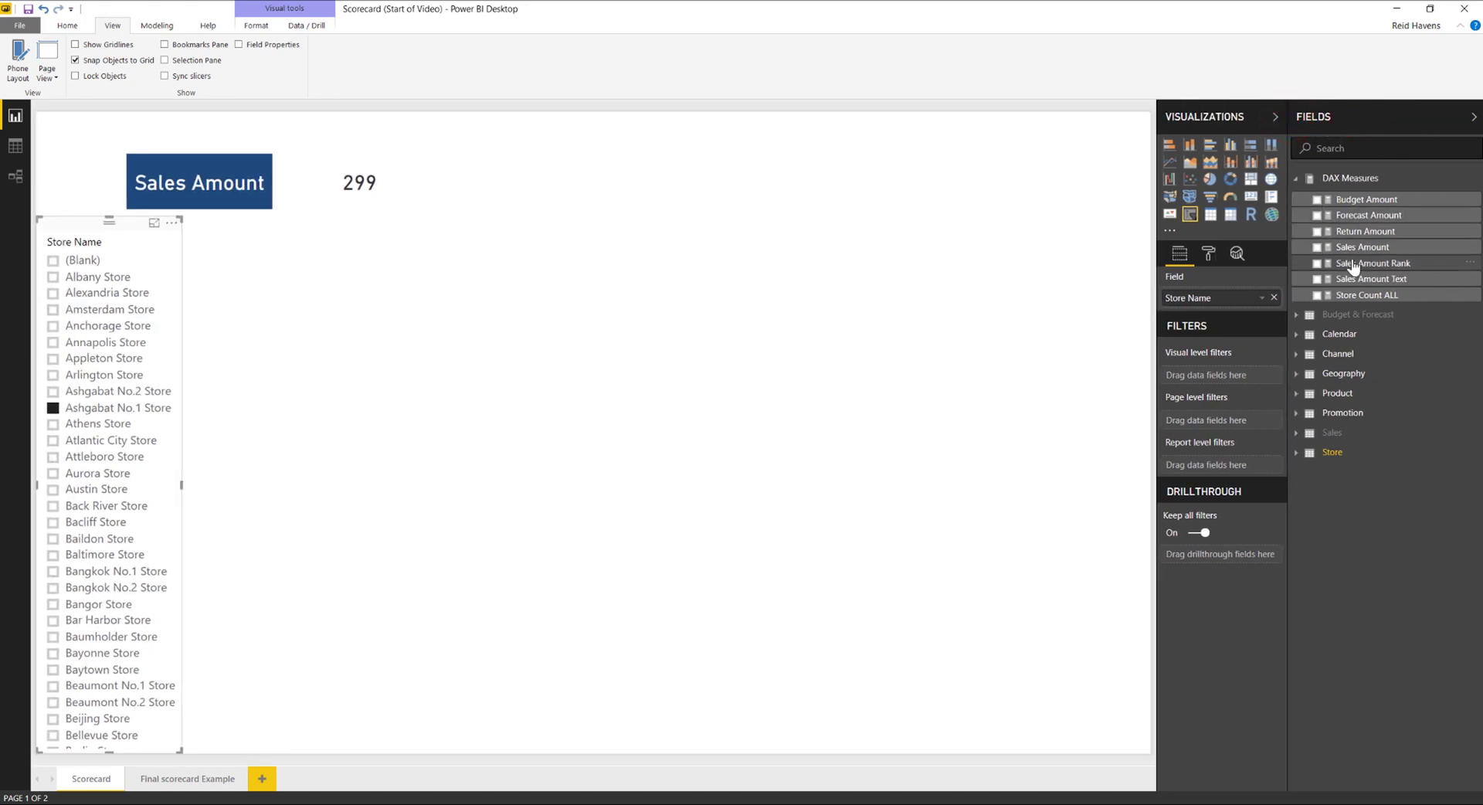
left_click_drag(1304, 298, 1238, 304)
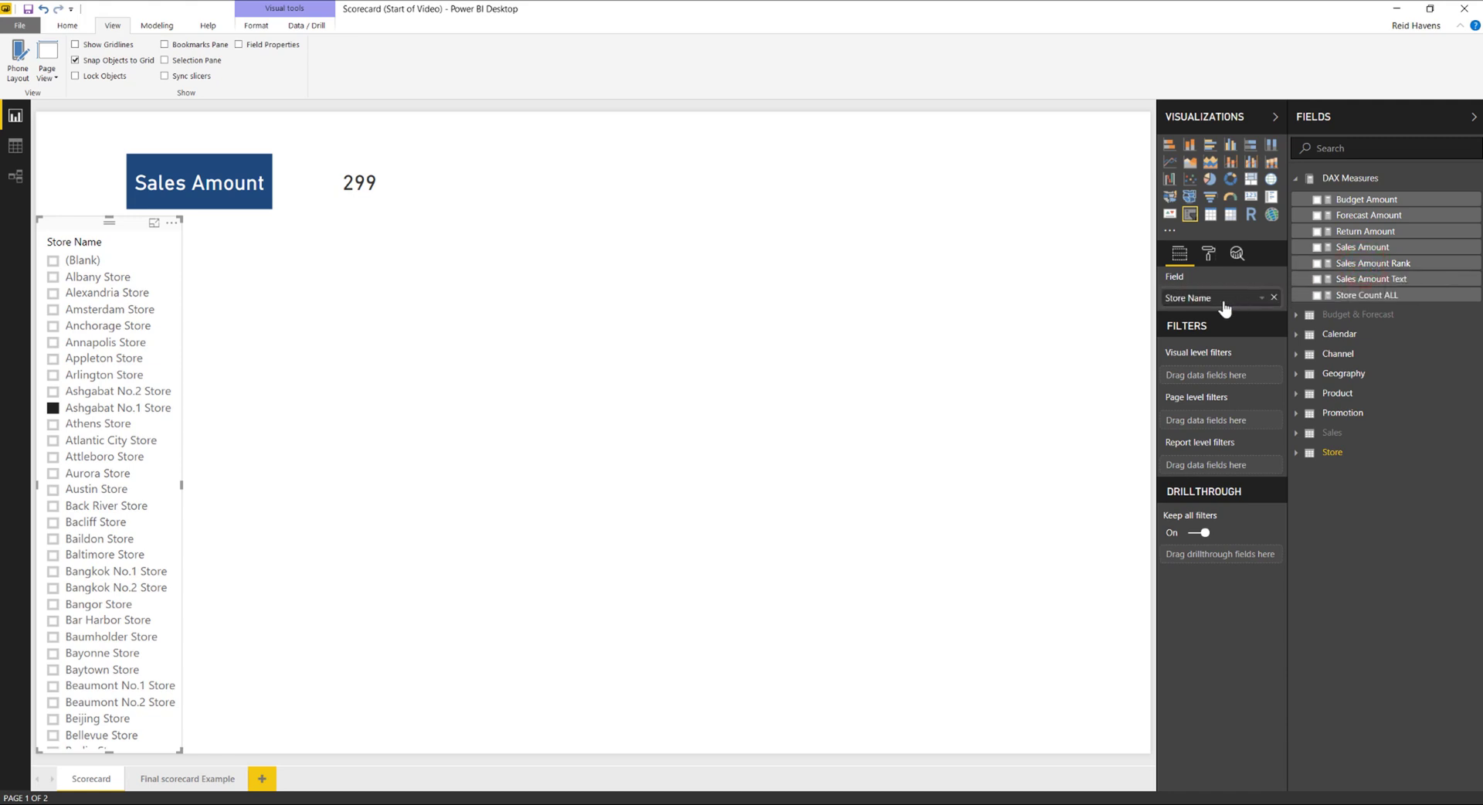
left_click_drag(1368, 263, 1236, 306)
left_click(379, 154)
left_click_drag(1424, 264, 1262, 309)
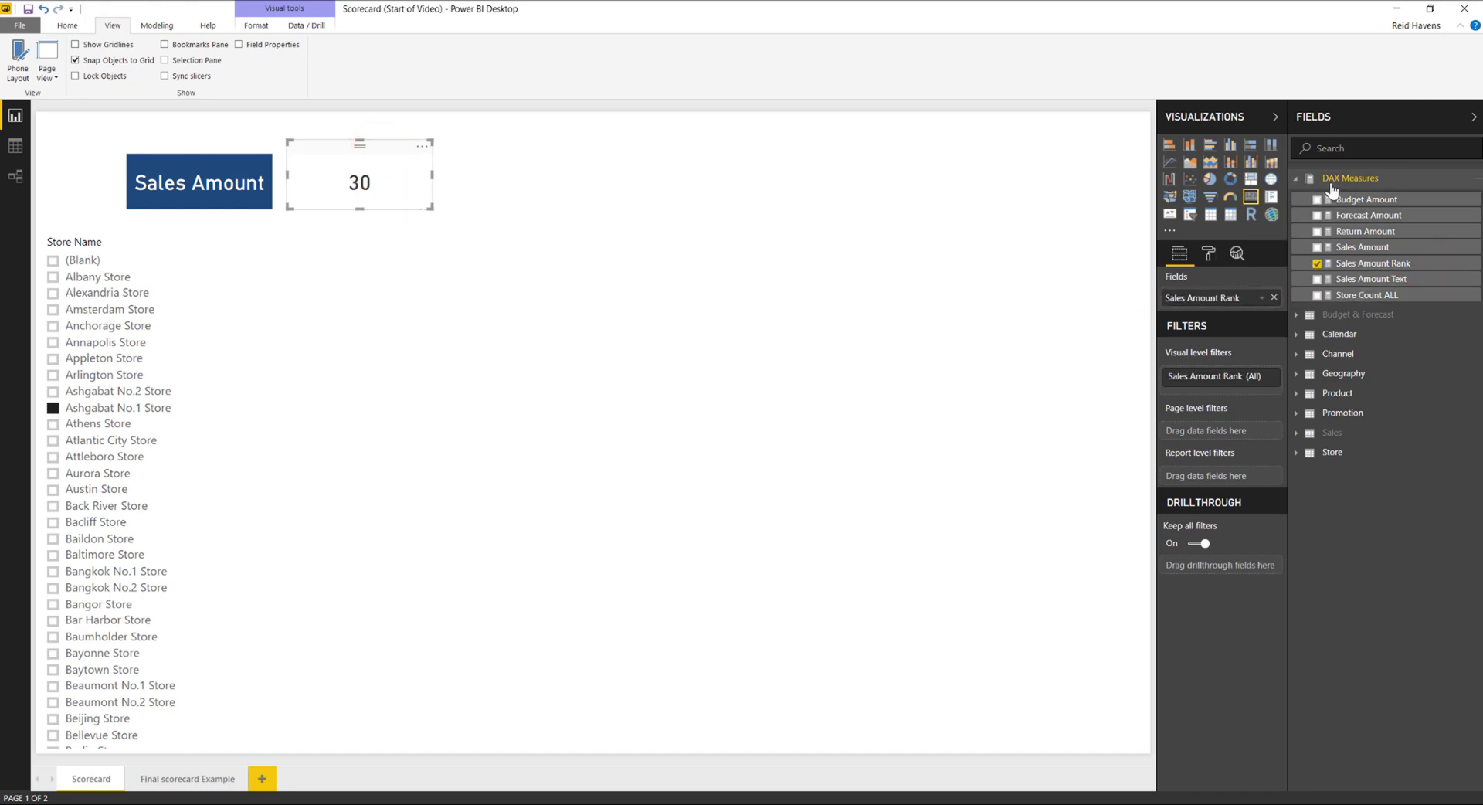
Begin a new Store Rank Text measure using CONCATENATE with [Sales Amount Rank].
right_click(1332, 178)
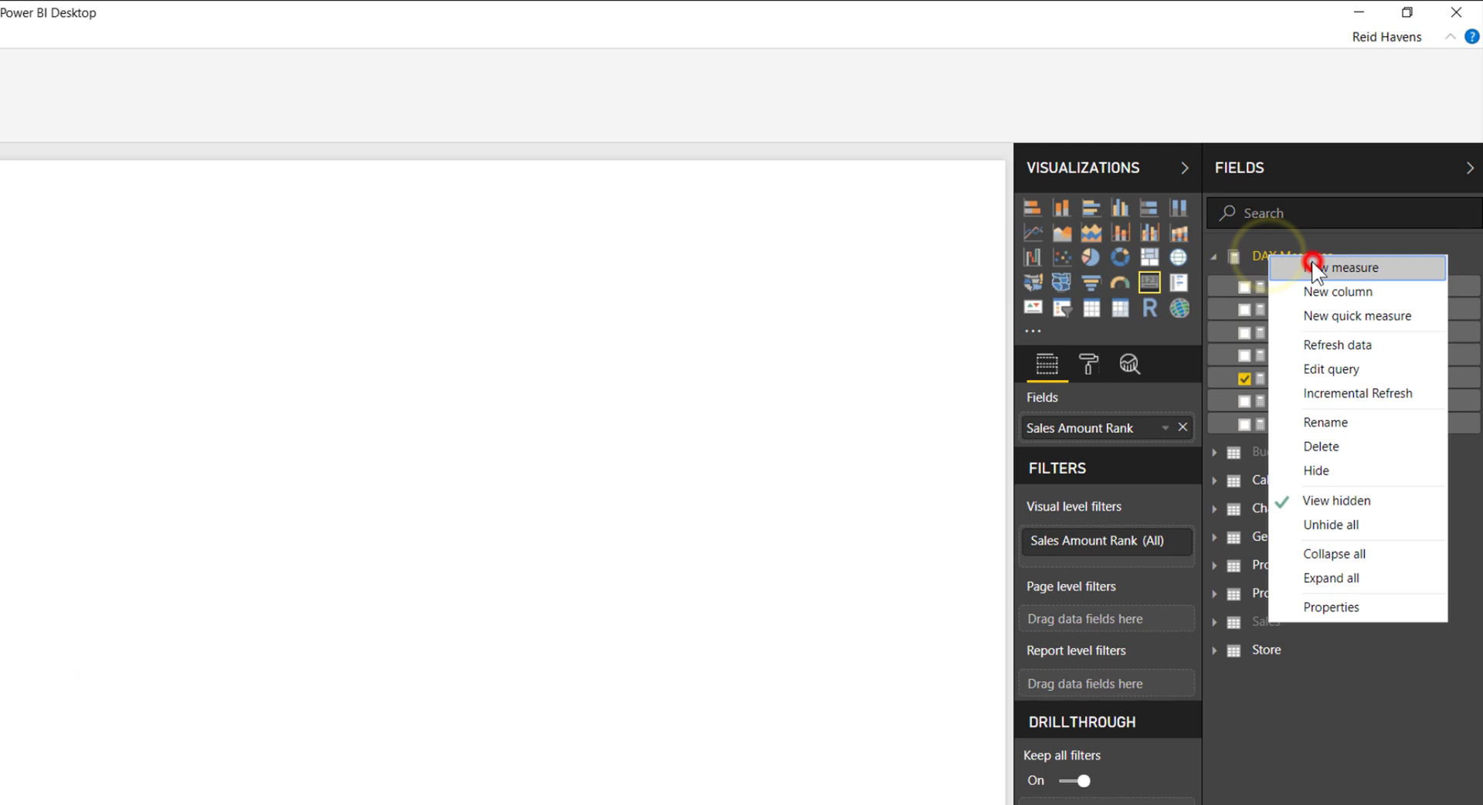
left_click(1313, 267)
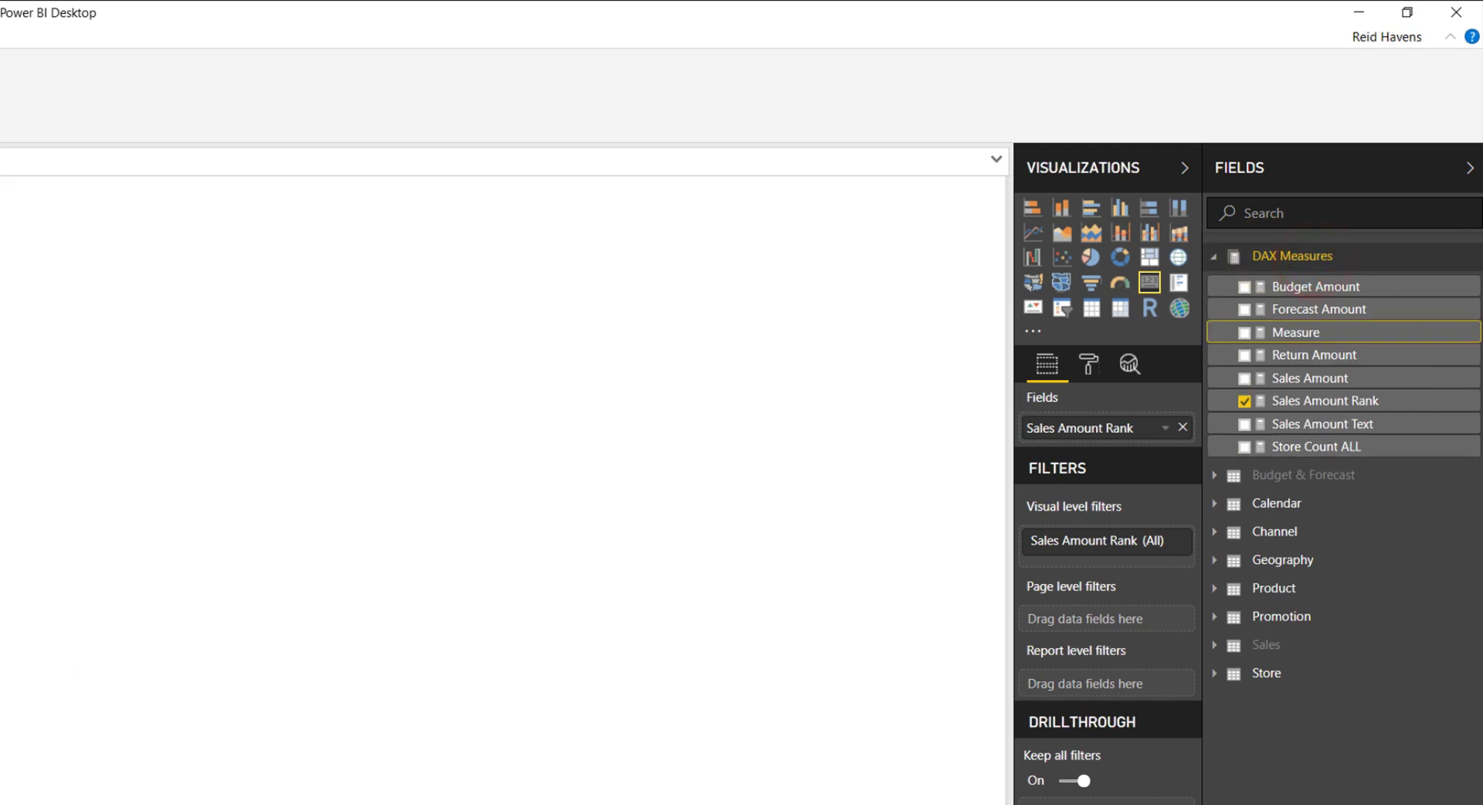
type("Store ")
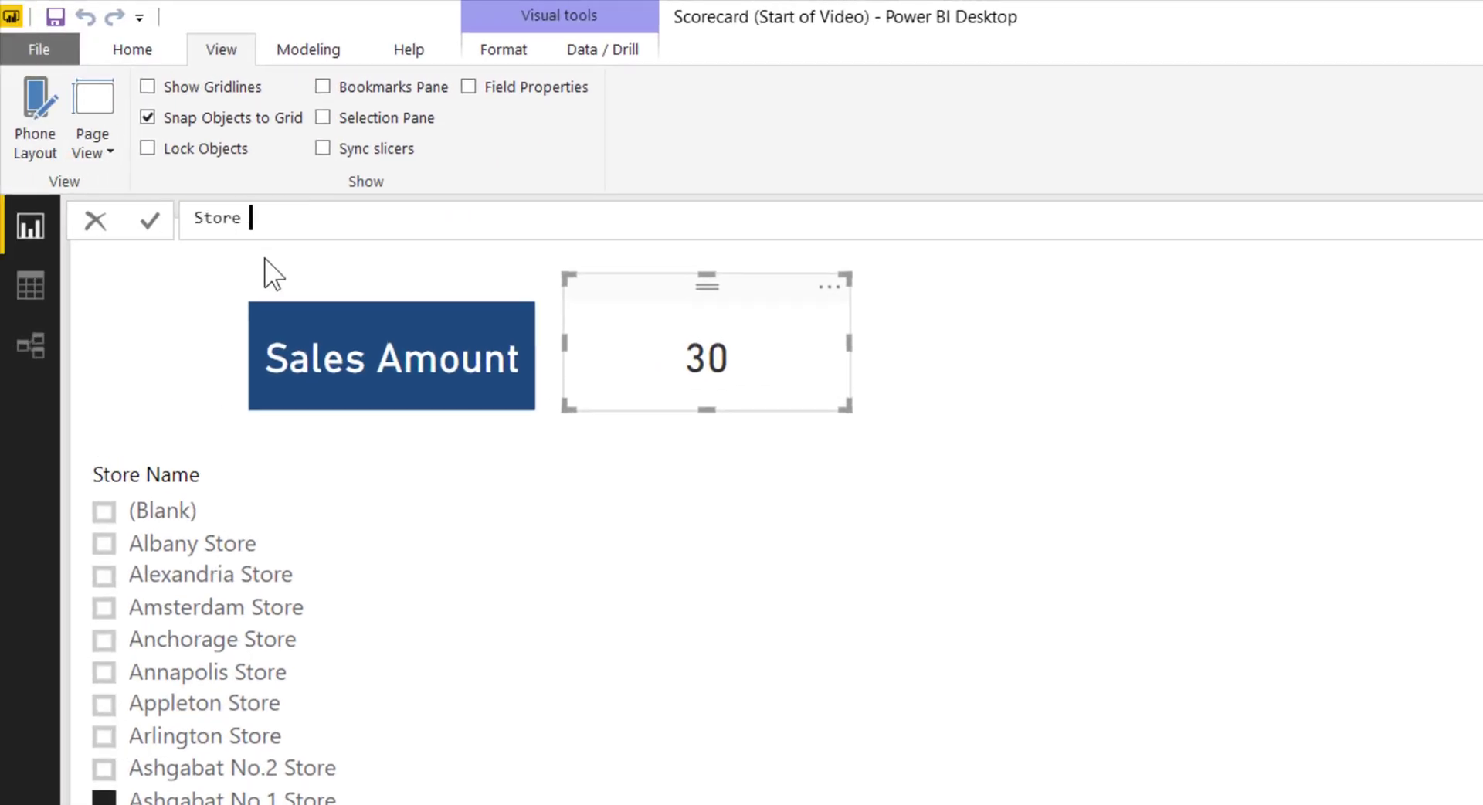
type("Rank Format")
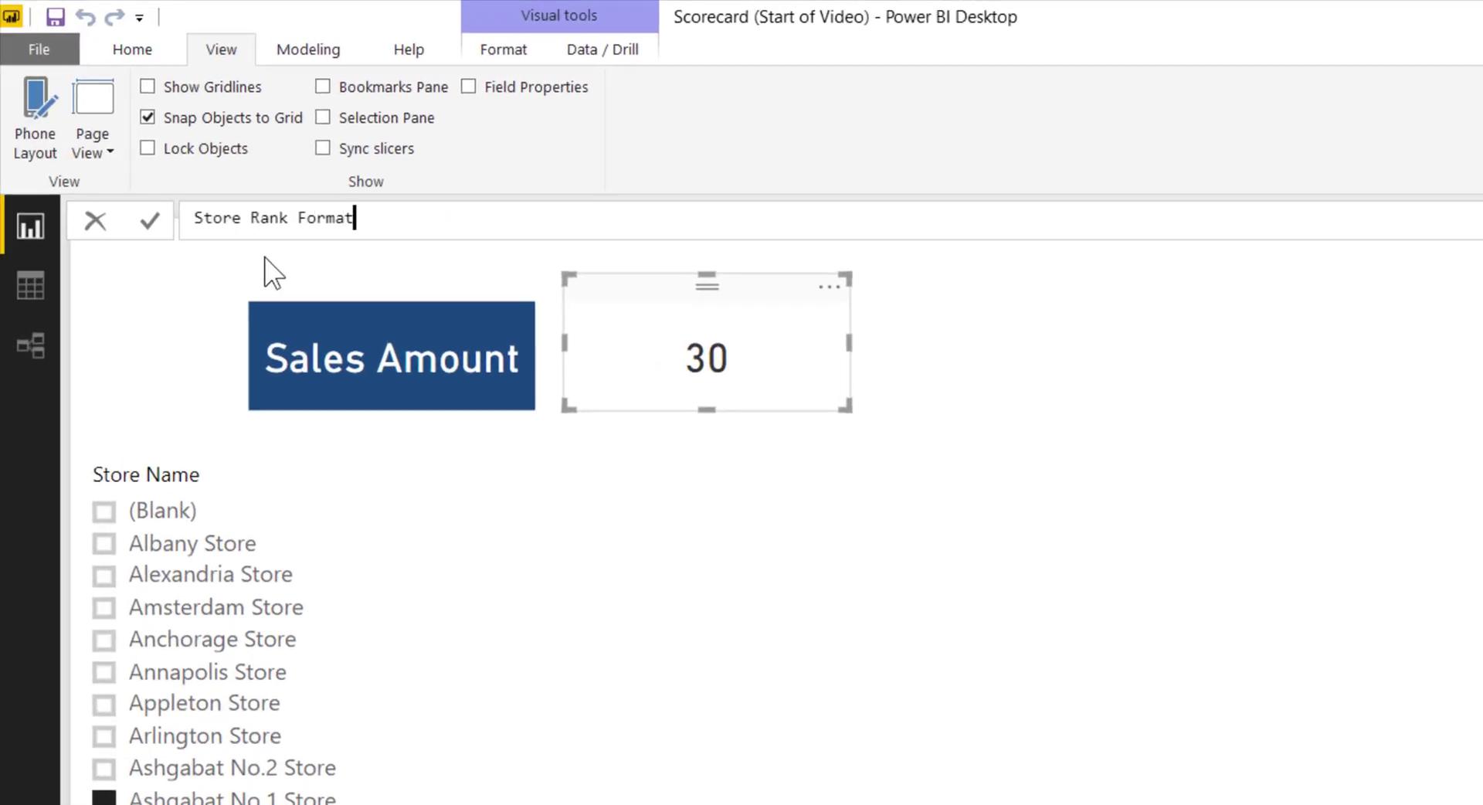
type("t")
type("Text = con")
key("Tab")
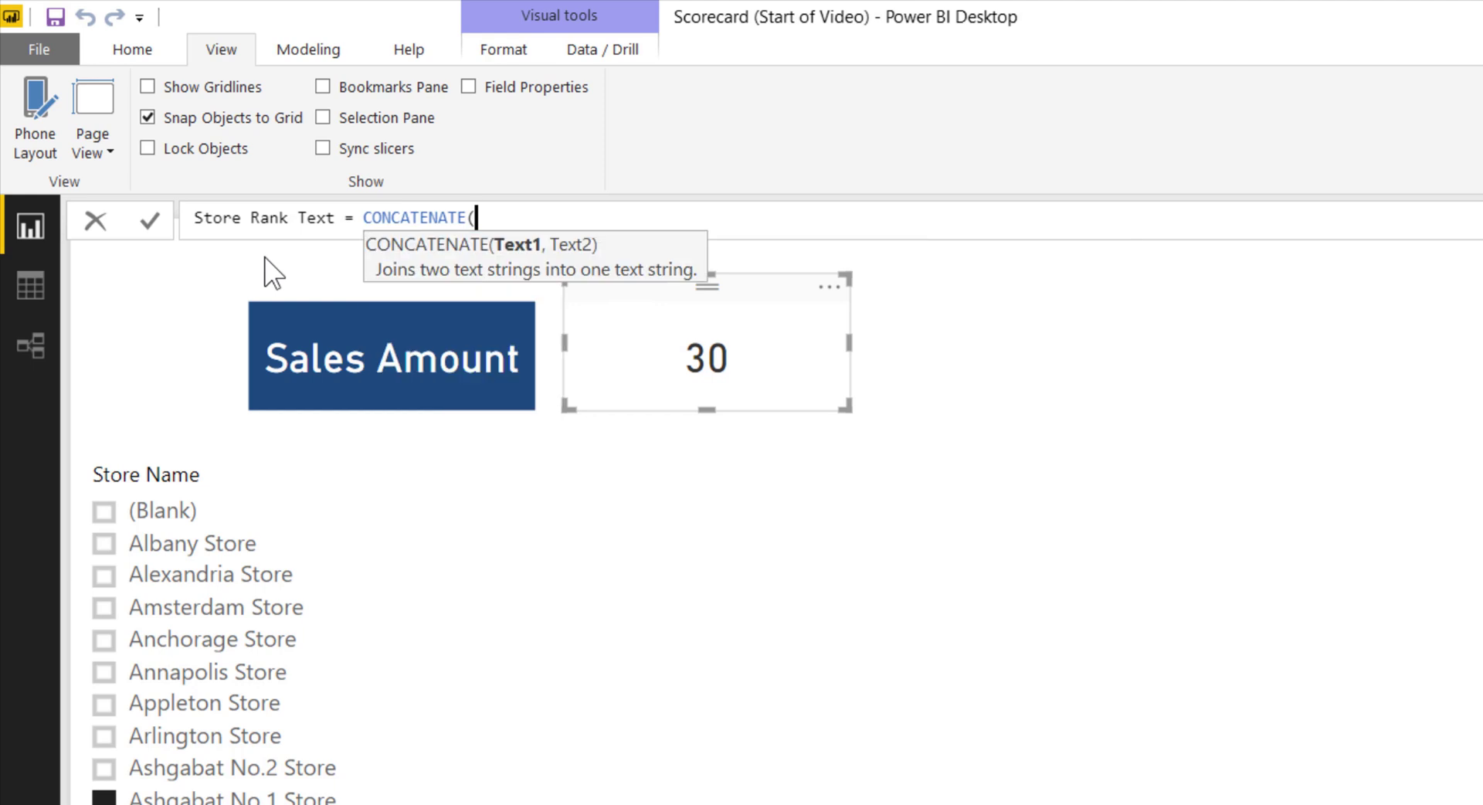
type("rank")
key("Down")
key("Down")
key("Tab")
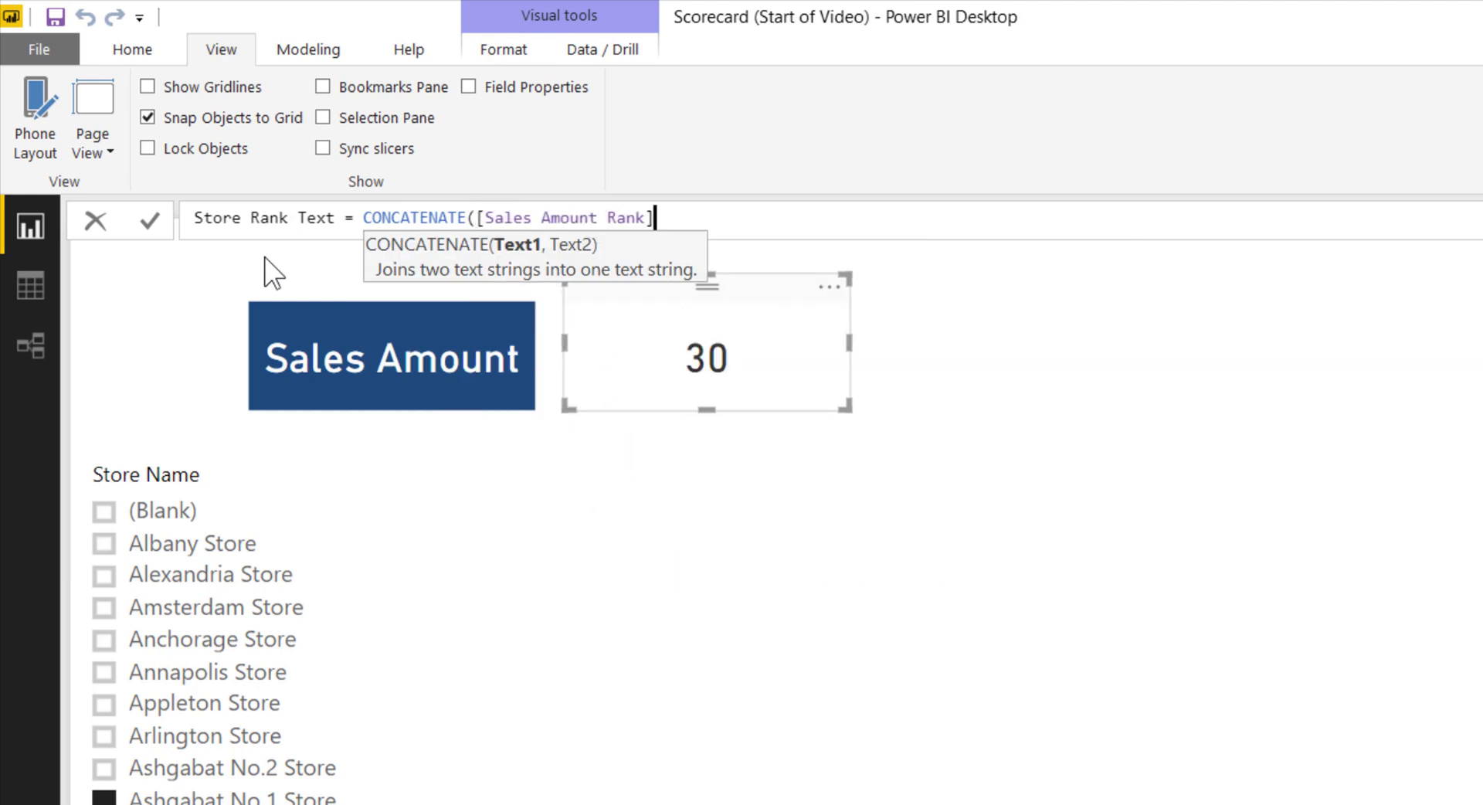
type(",")
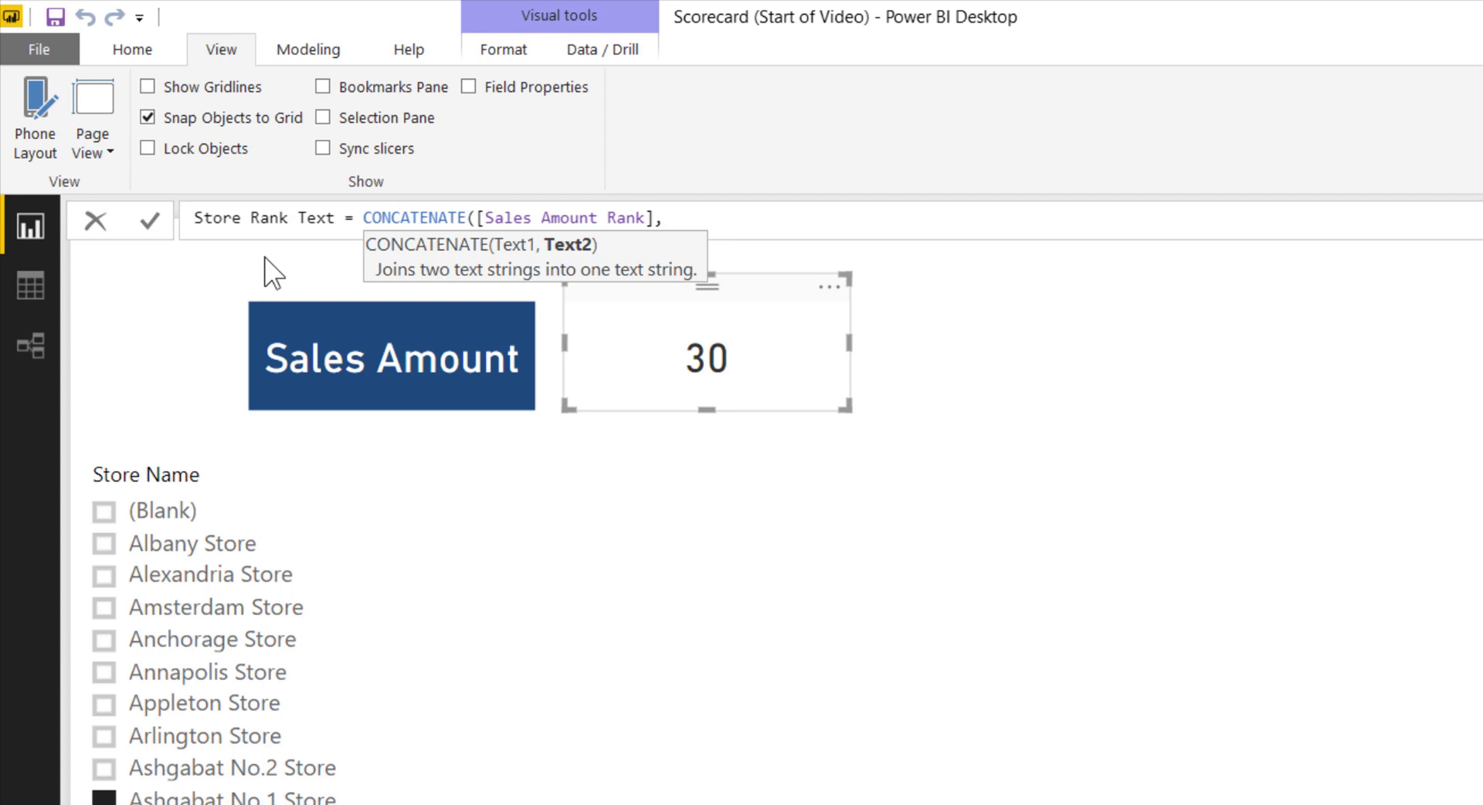
Replace CONCATENATE with [Sales Amount Rank] & " of " & [Store Count ALL].
key("ctrl+Left")
key("ctrl+Left")
key("ctrl+Left")
key("ctrl+Left")
key("ctrl+Left")
key("ctrl+Left")
key("shift+End")
key("Delete")
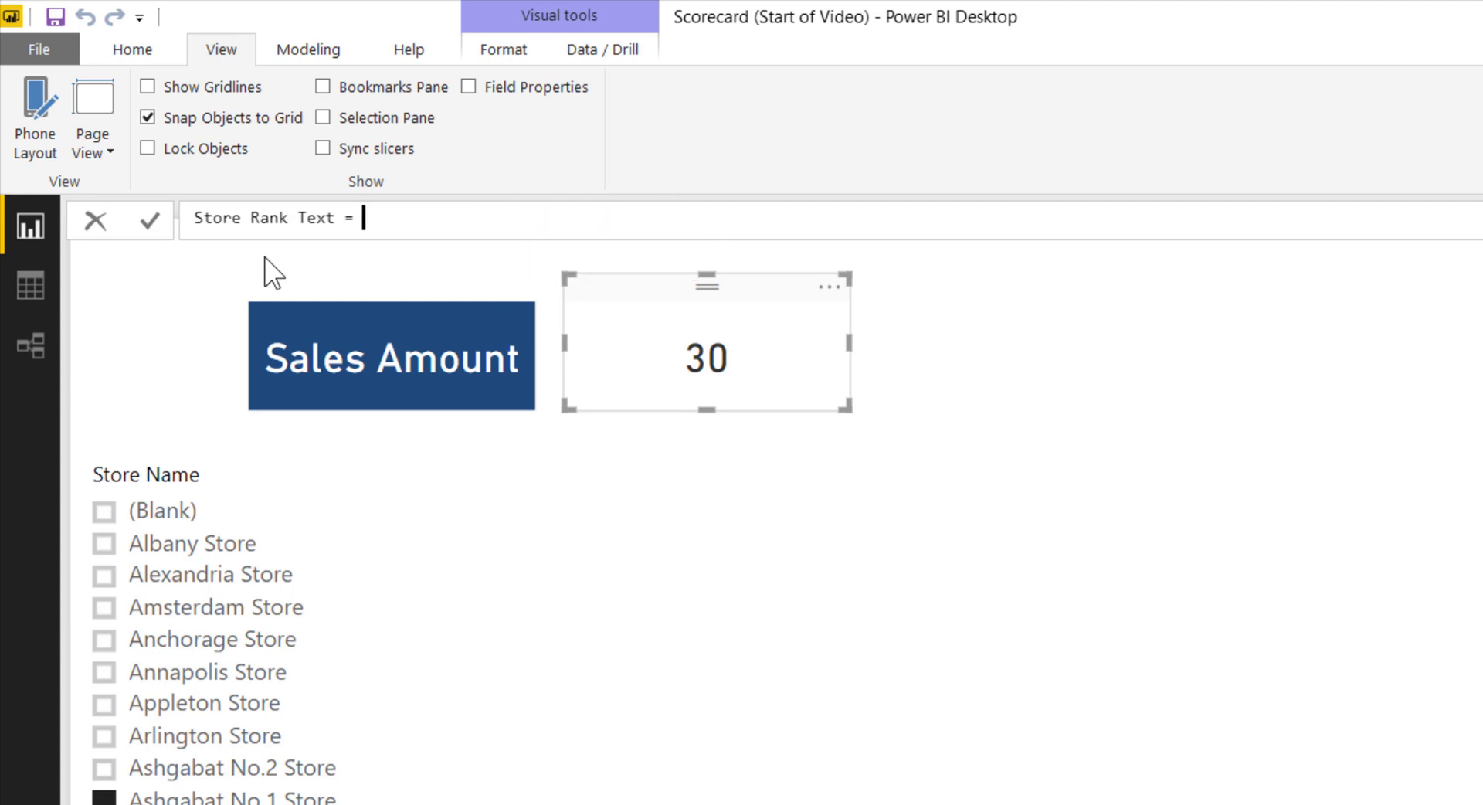
type("rank")
key("Down")
key("Down")
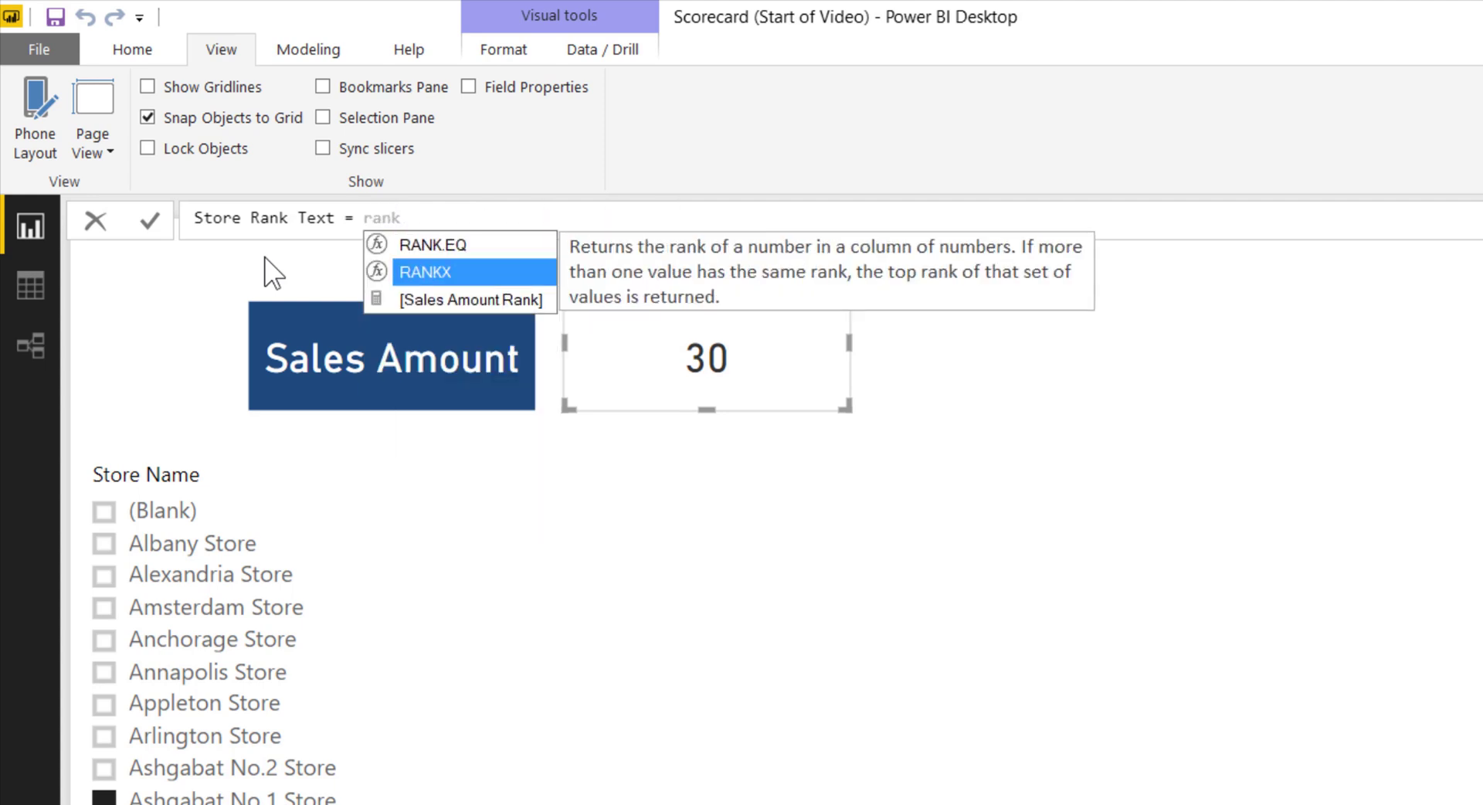
key("Tab")
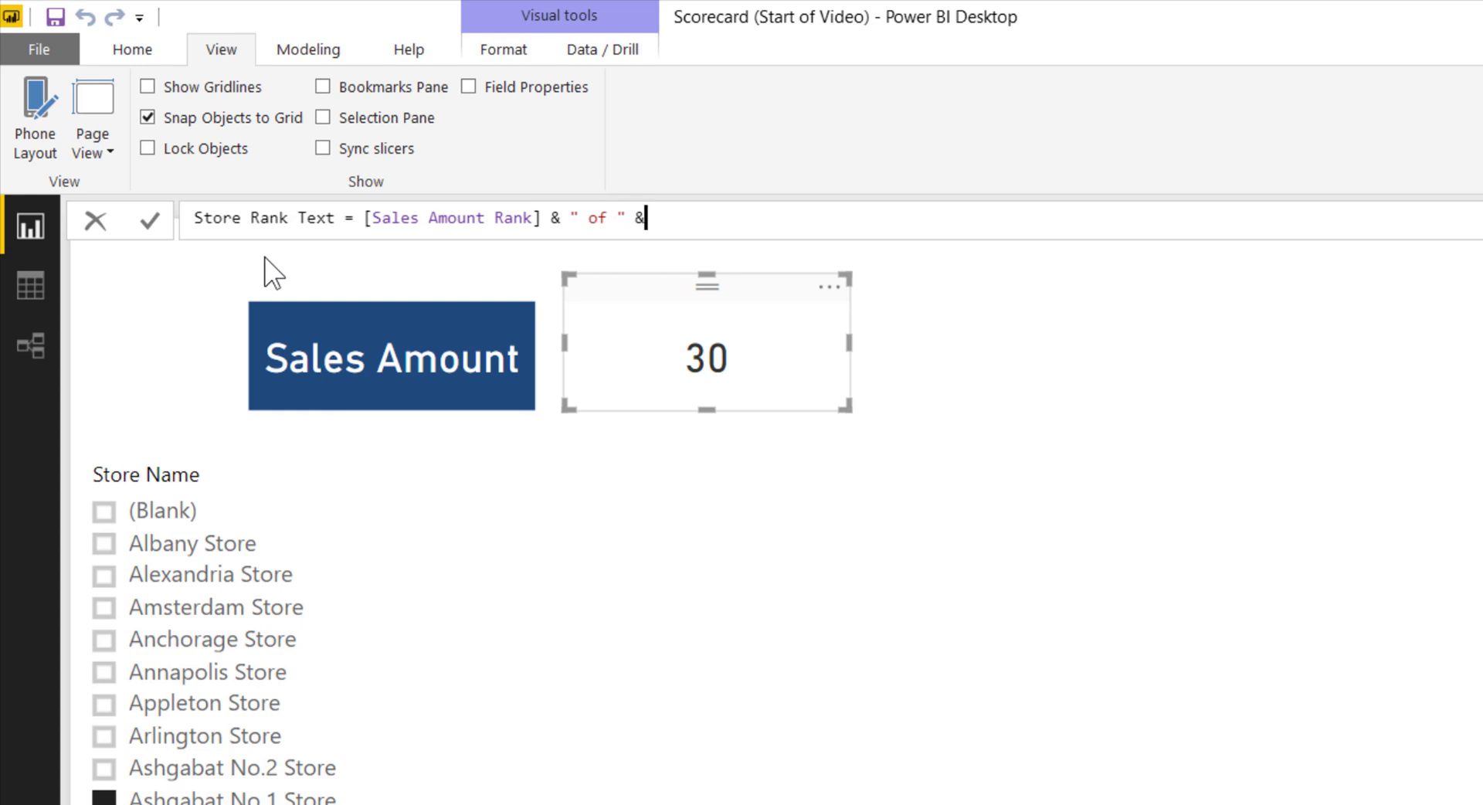
type("store")
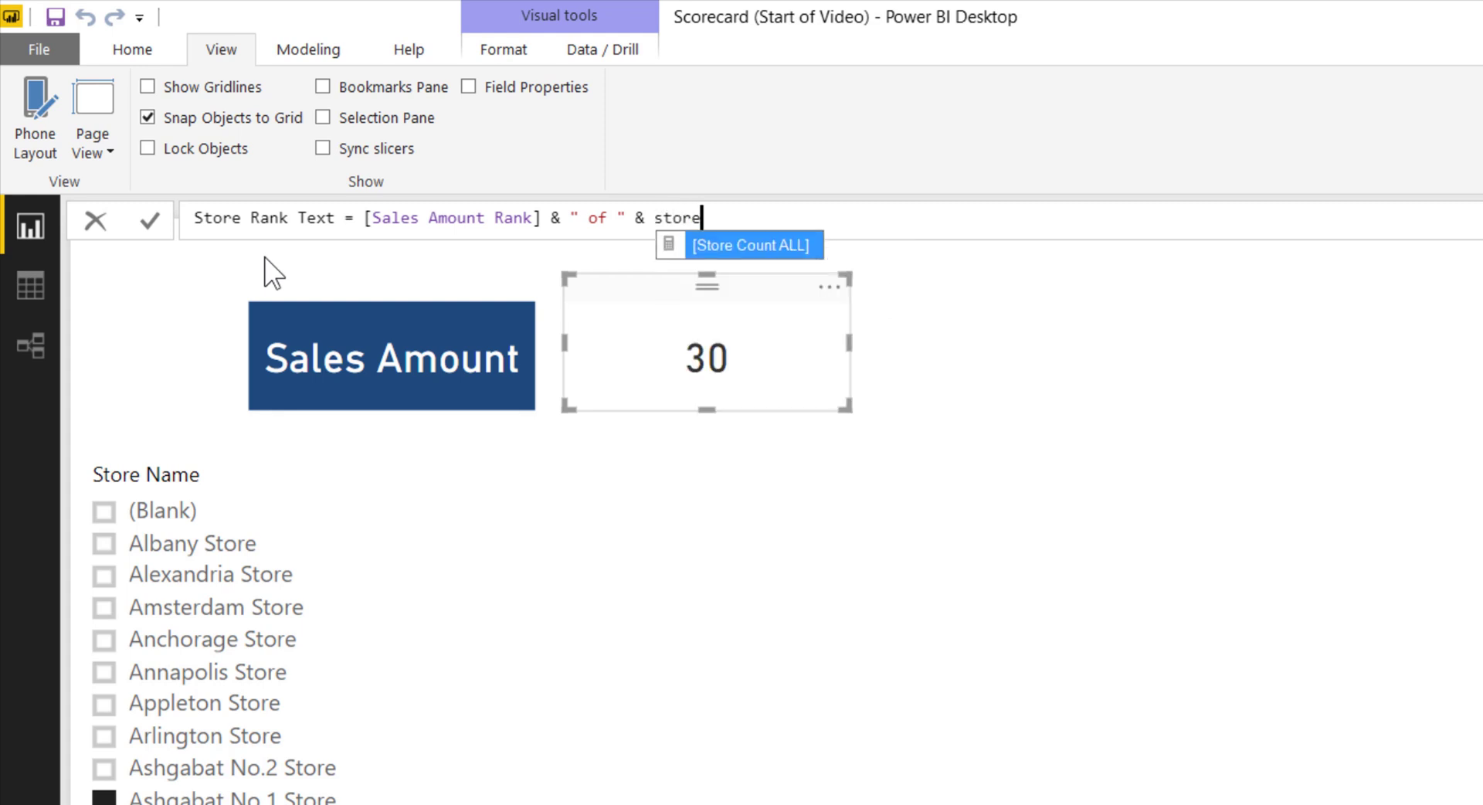
key("Tab")
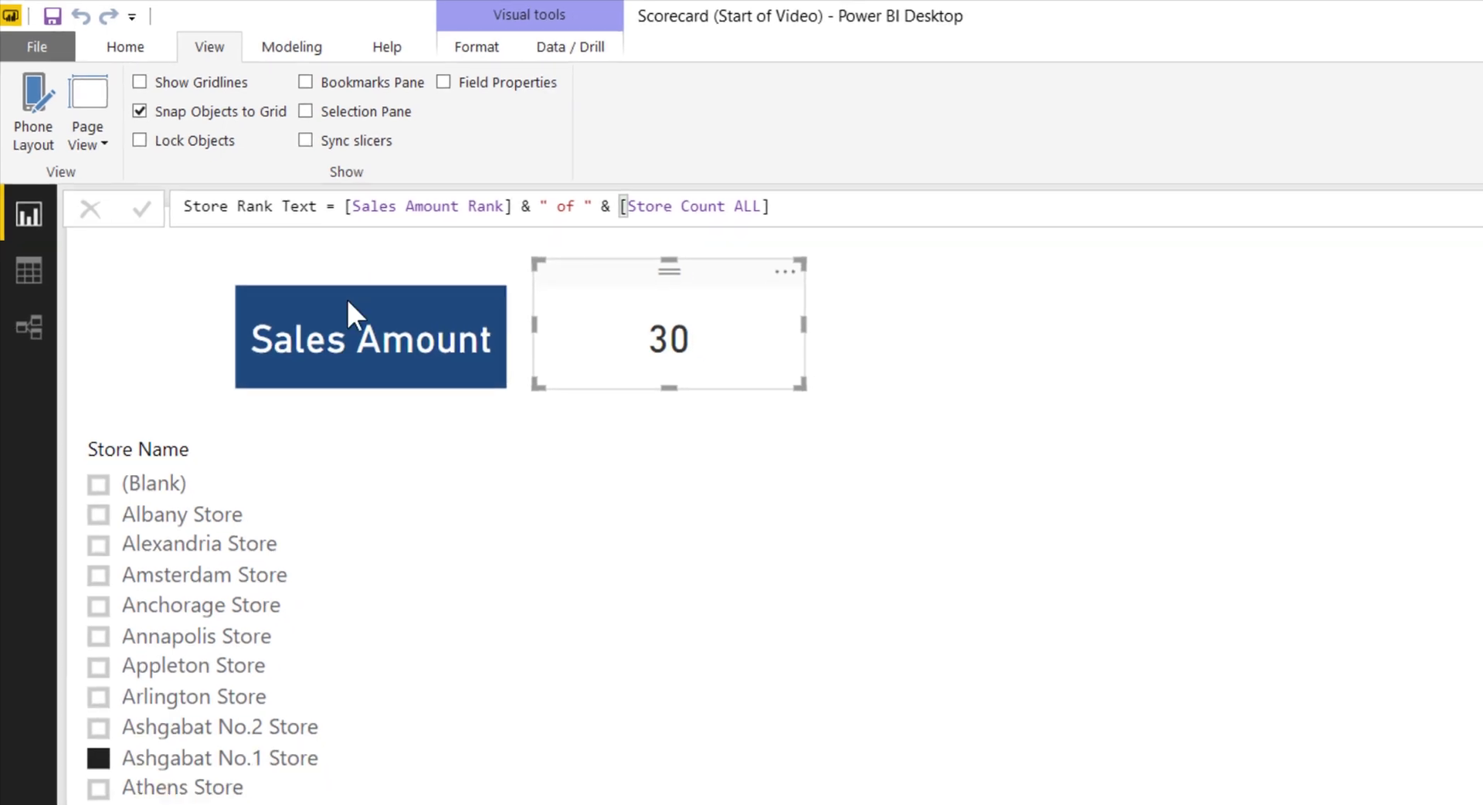
Show Store Rank Text on the card and test it on Aurora, Bacliff, Baltimore, Baumholder, Austin and Ashgabat stores.
left_click_drag(1416, 313, 1246, 307)
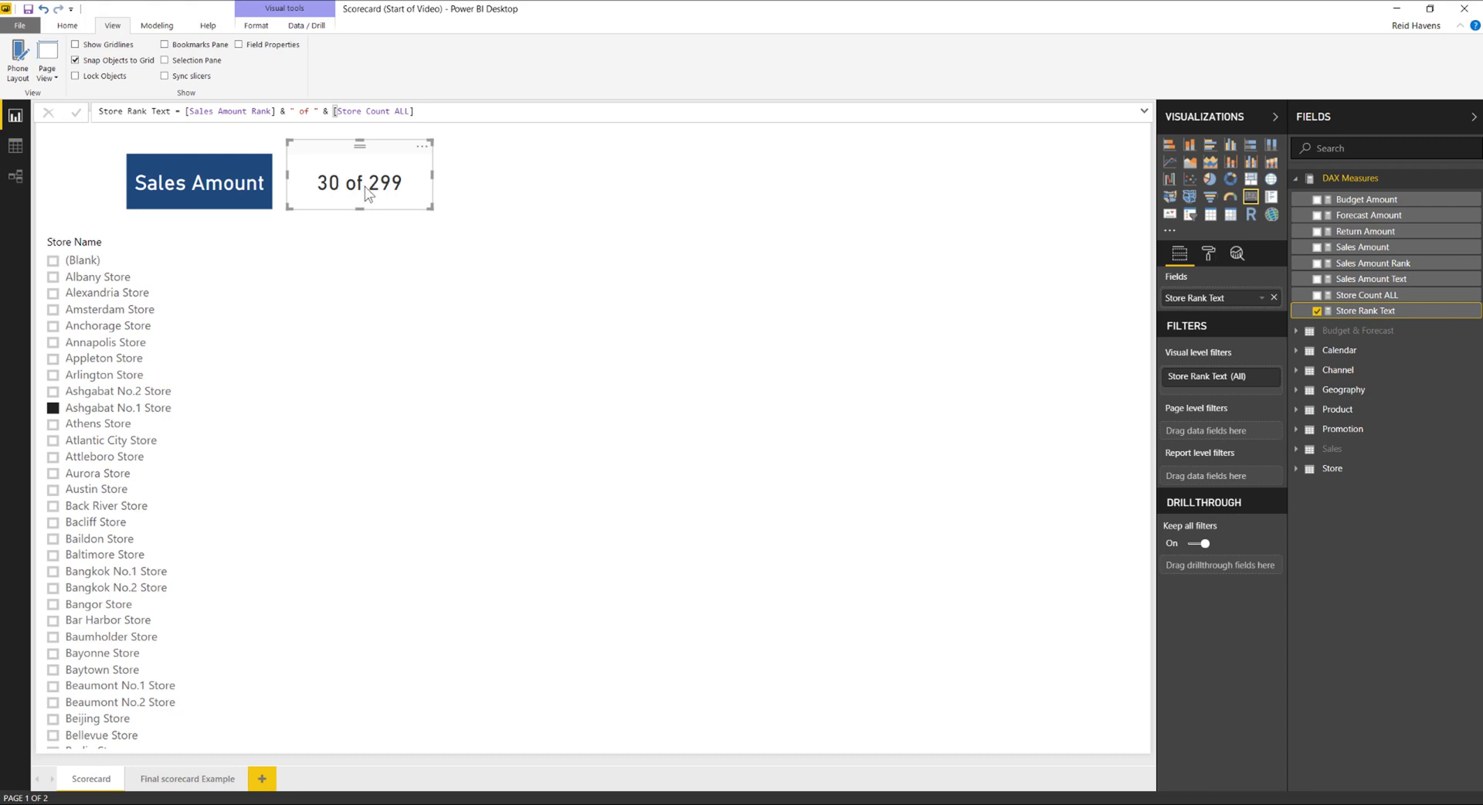
left_click(99, 473)
left_click(96, 522)
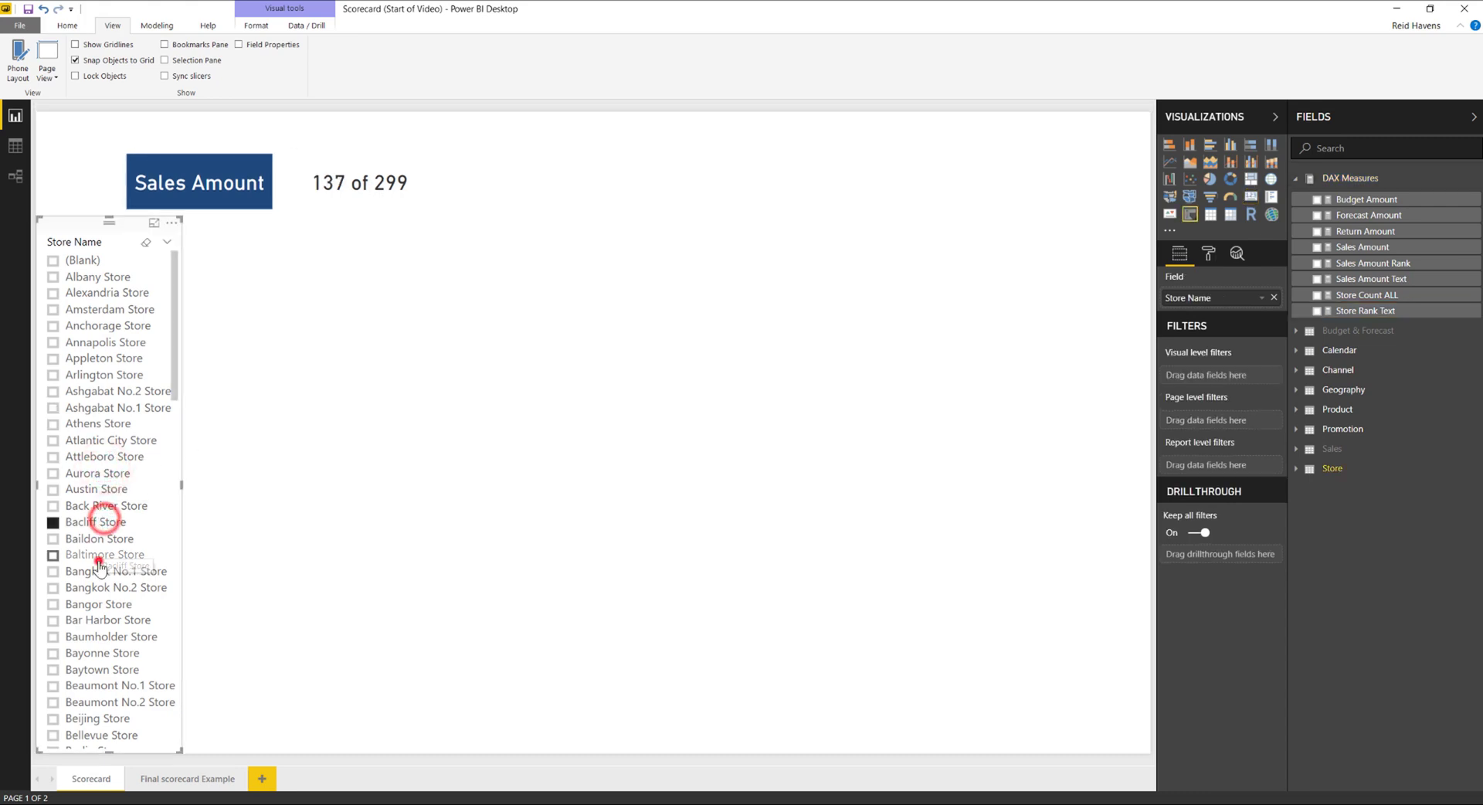
left_click(98, 554)
left_click(96, 636)
left_click(96, 489)
left_click(108, 407)
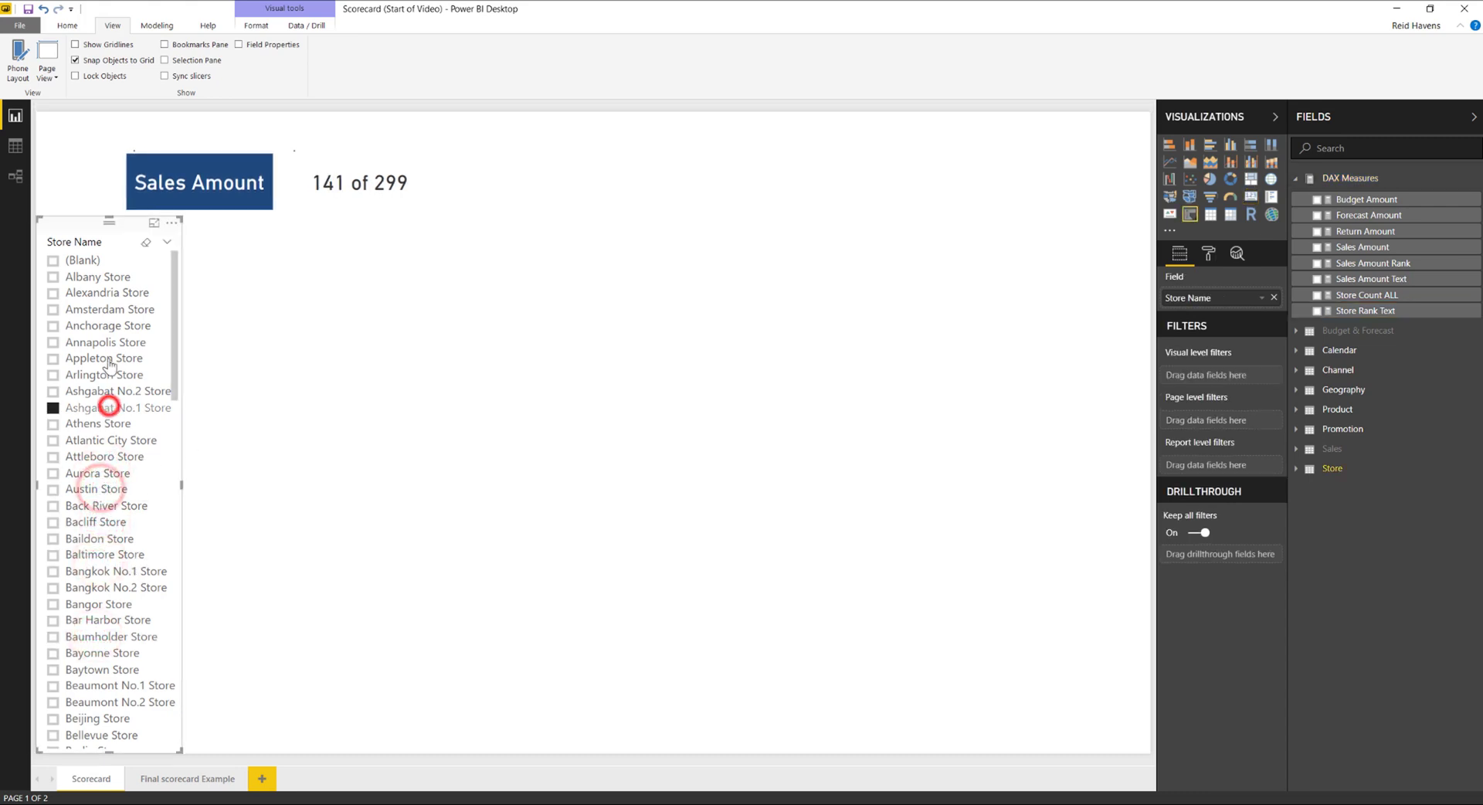
Check the rank text on more stores, including Beaumont No.2, then view the Final scorecard Example page.
left_click(104, 342)
left_click(108, 292)
left_click(107, 305)
scroll(112, 425, "down", 3)
left_click(114, 529)
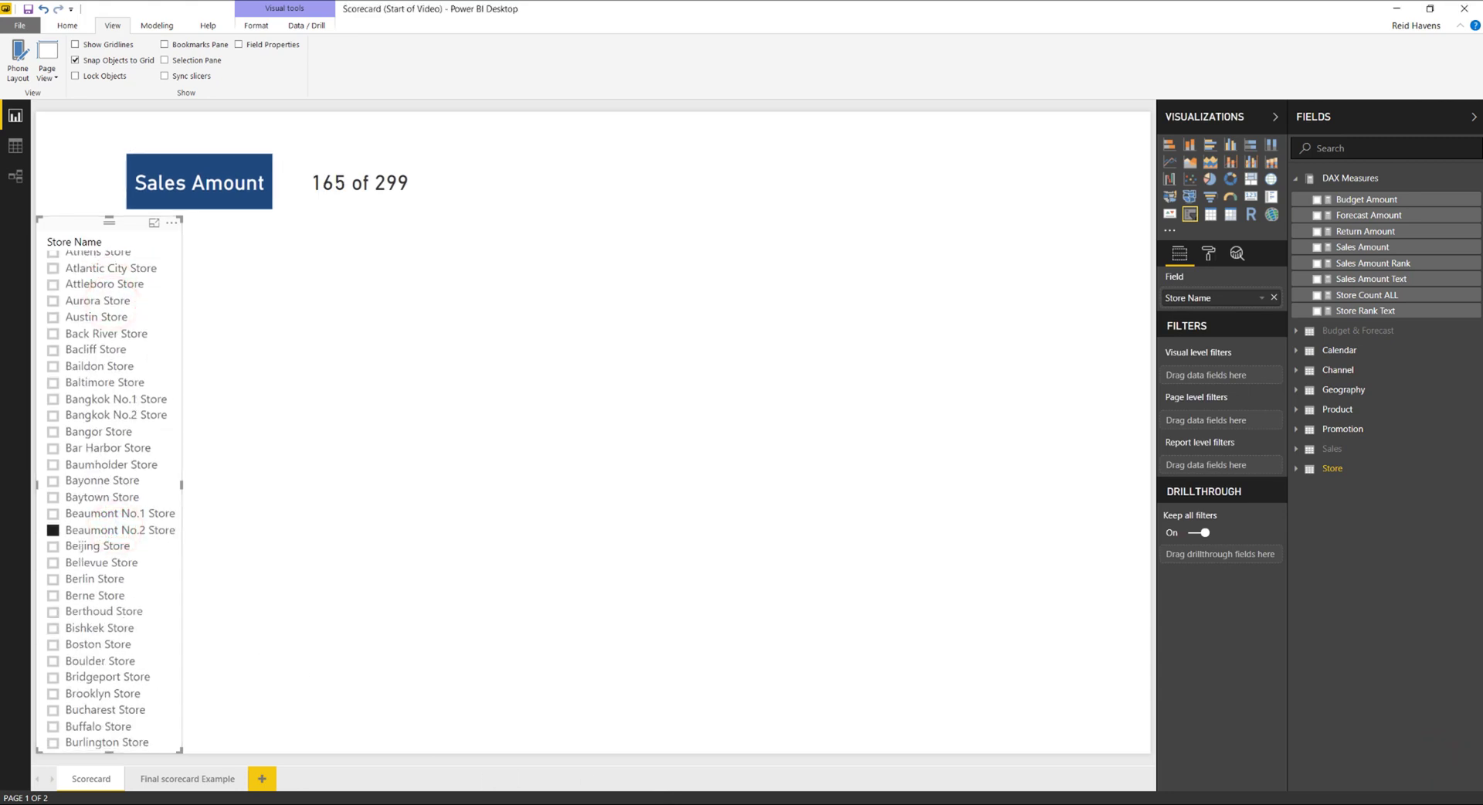
left_click(197, 779)
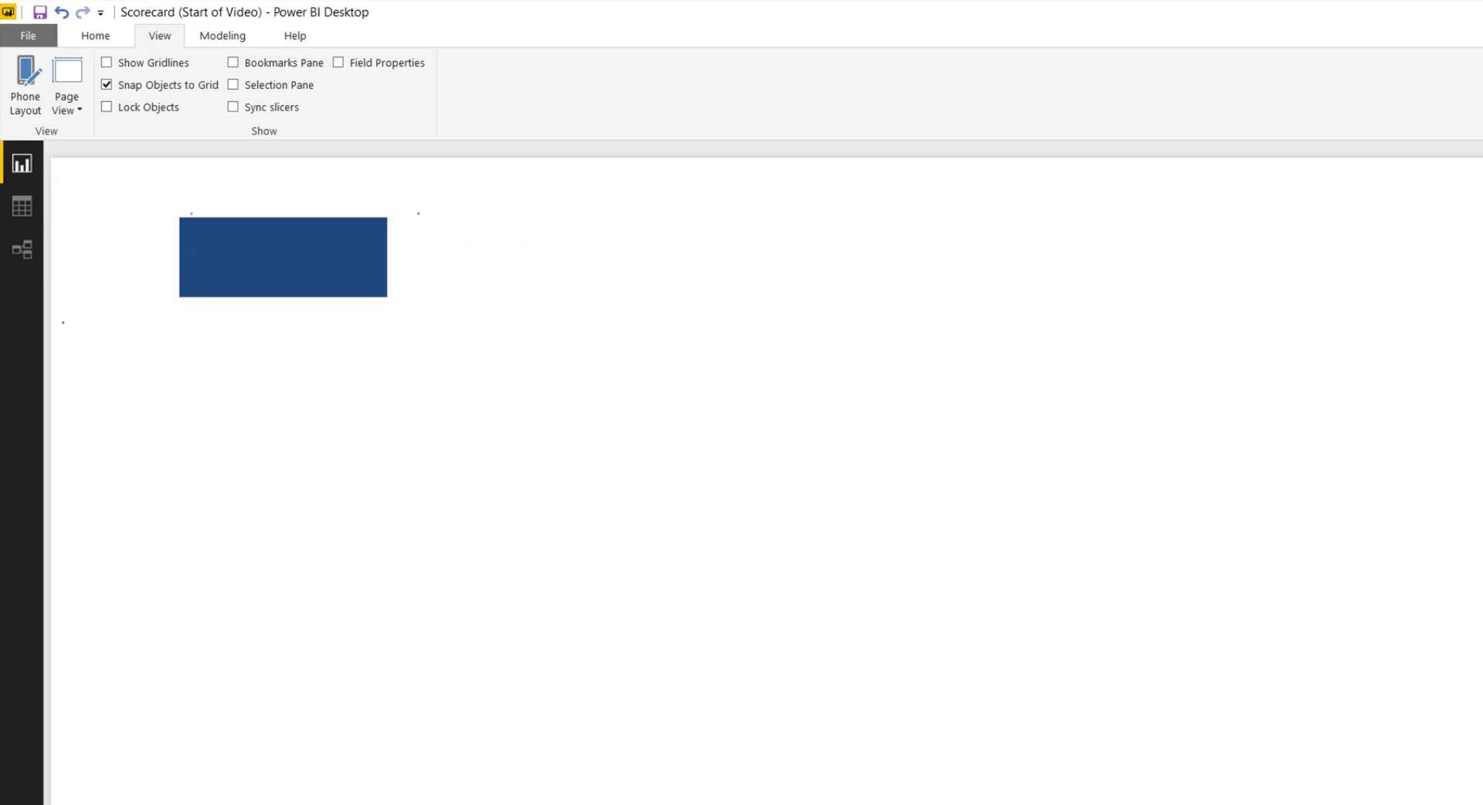
Duplicate the 165 of 299 rank card, place it to the right, and give it Sales Amount.
left_click(492, 230)
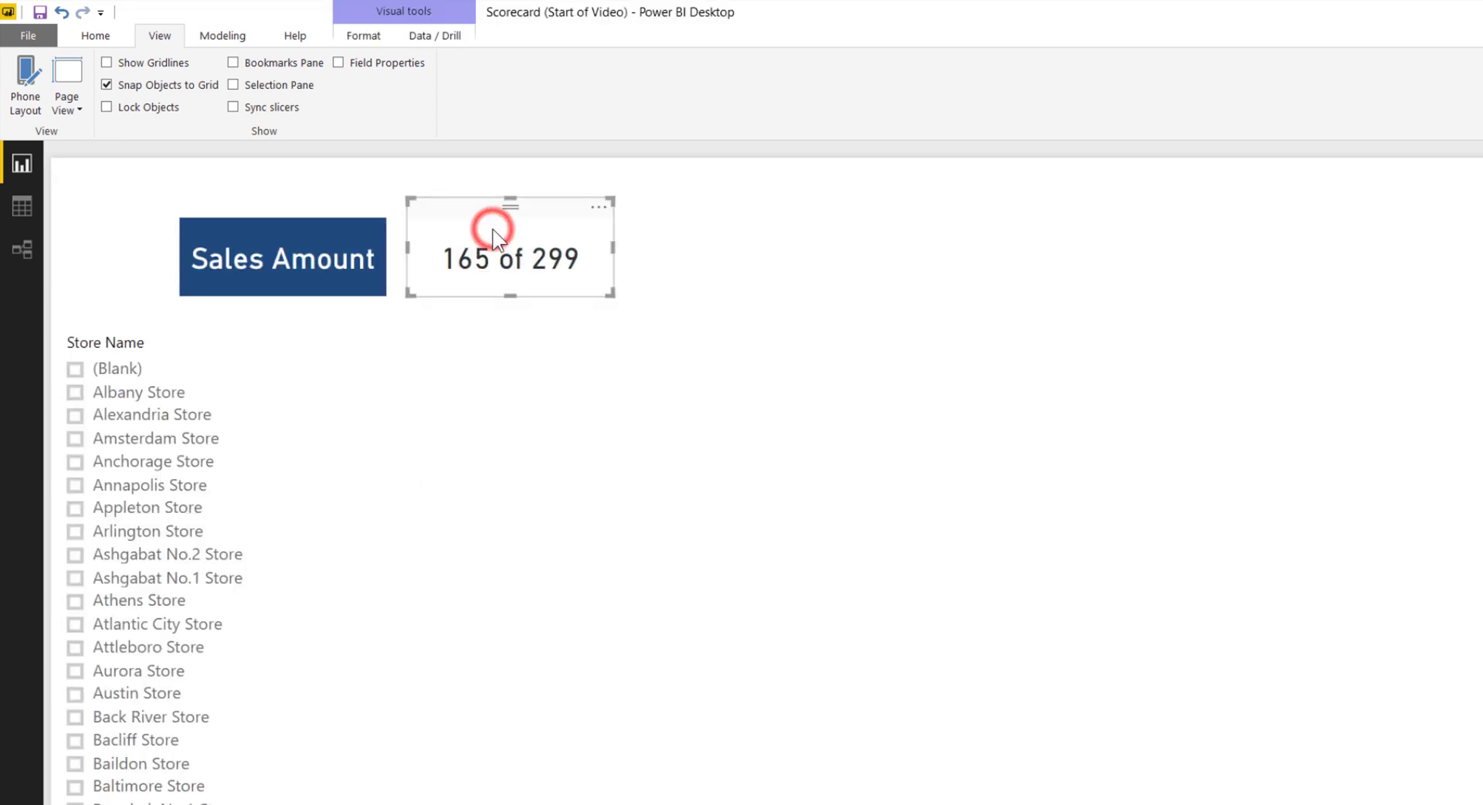
key("ctrl+c")
key("ctrl+v")
left_click_drag(492, 230, 703, 218)
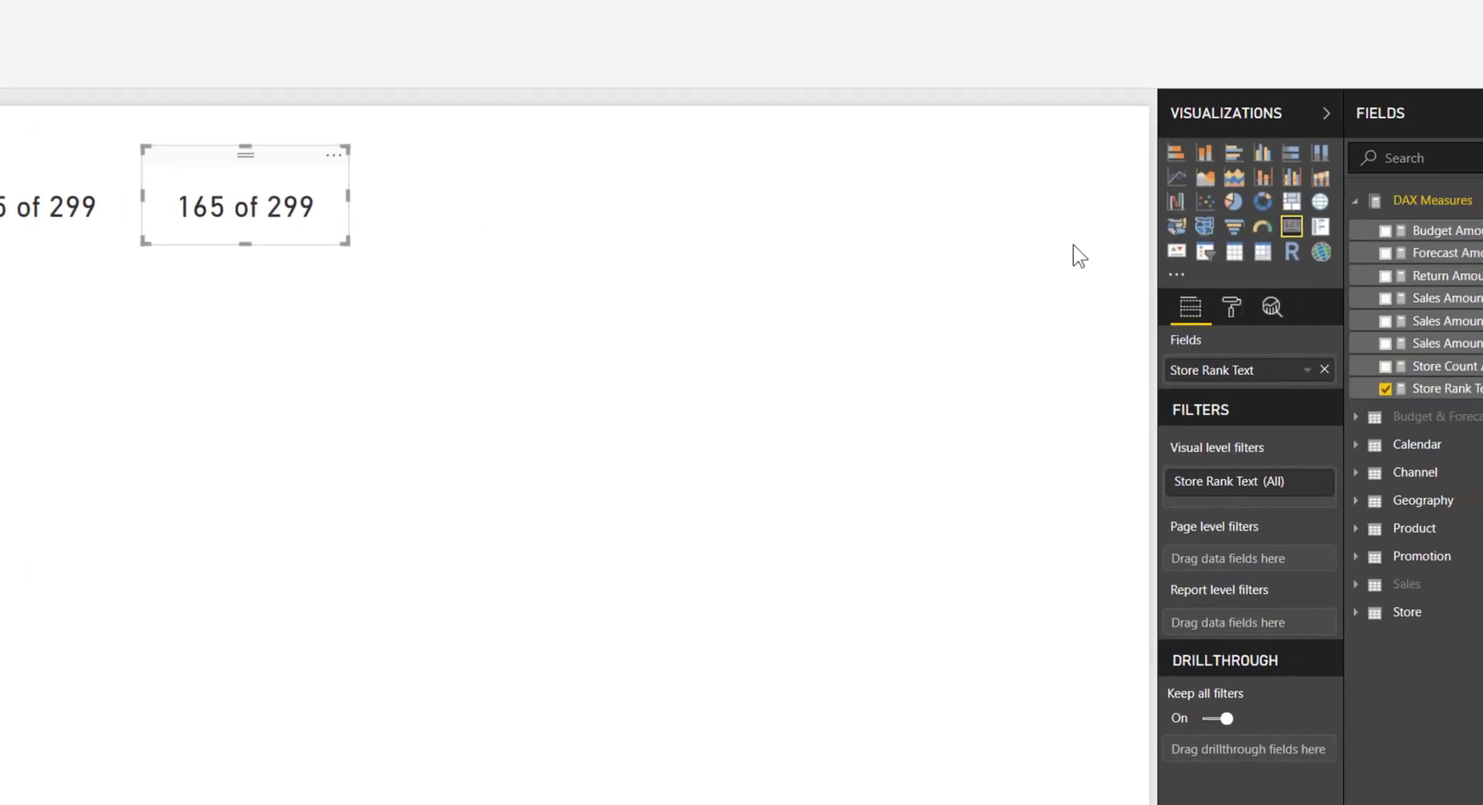
left_click_drag(1364, 286, 1105, 357)
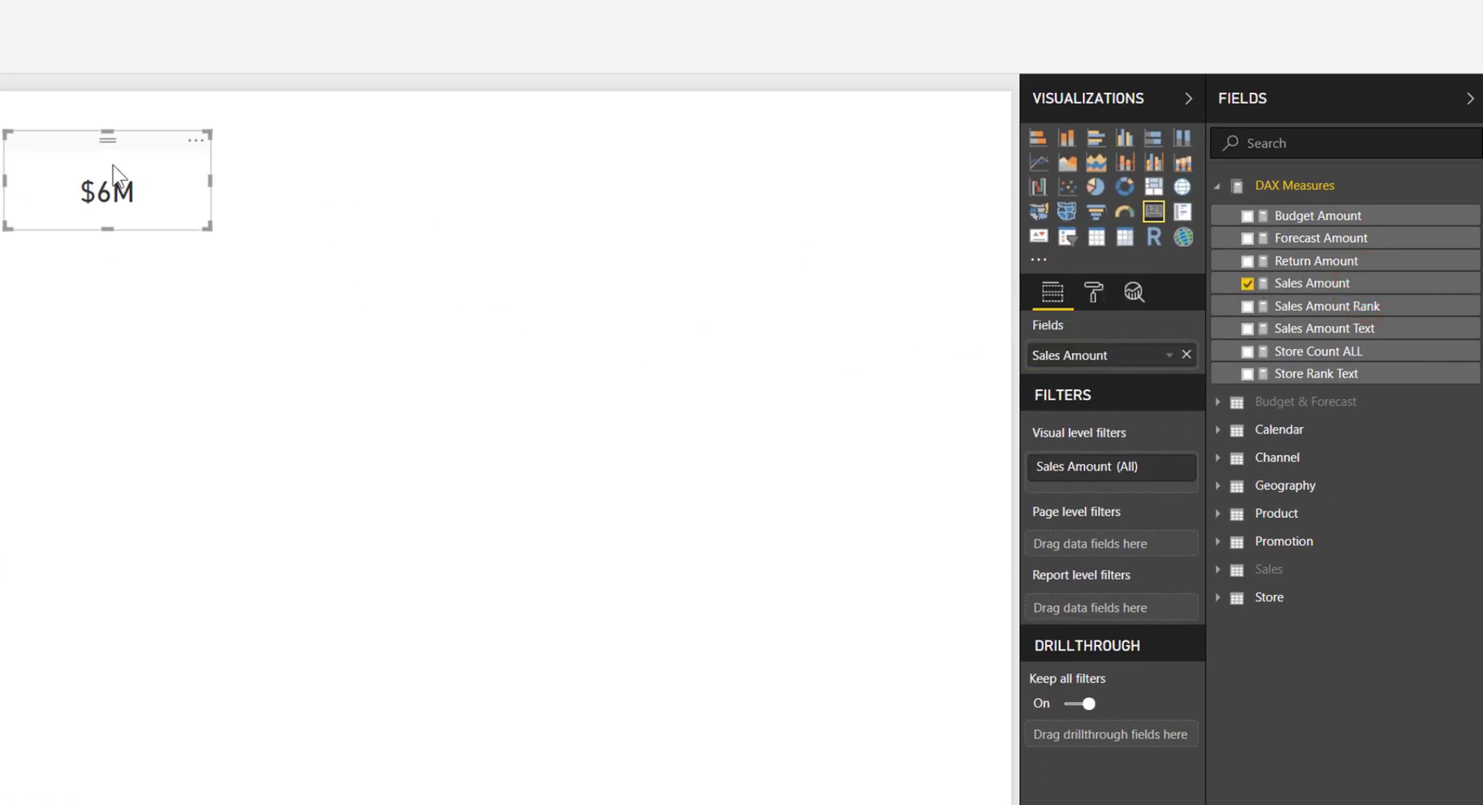
Set the card's data label display units to None so it shows $5,907,734.
left_click(1091, 294)
left_click(1093, 369)
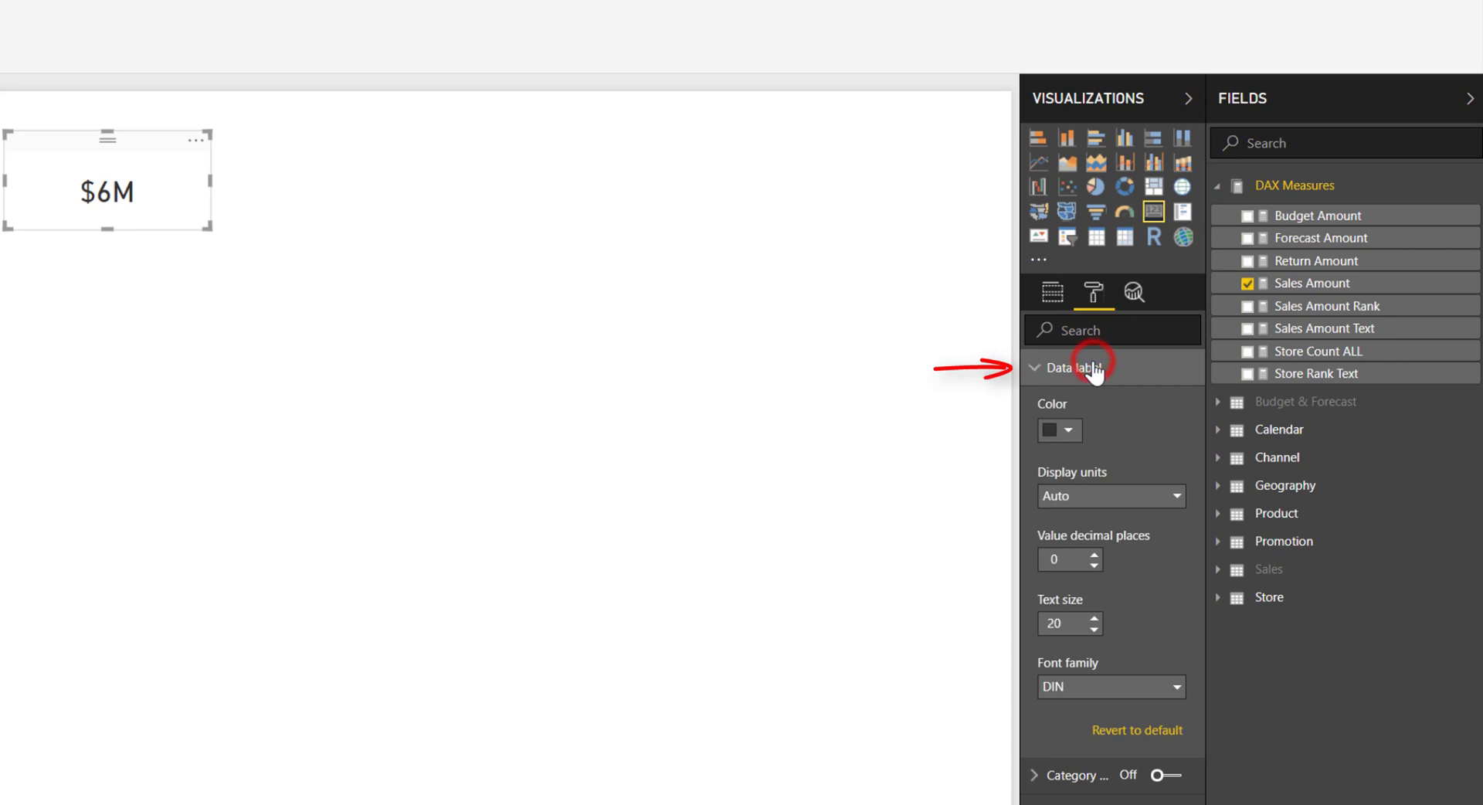
left_click(1105, 496)
left_click(1110, 541)
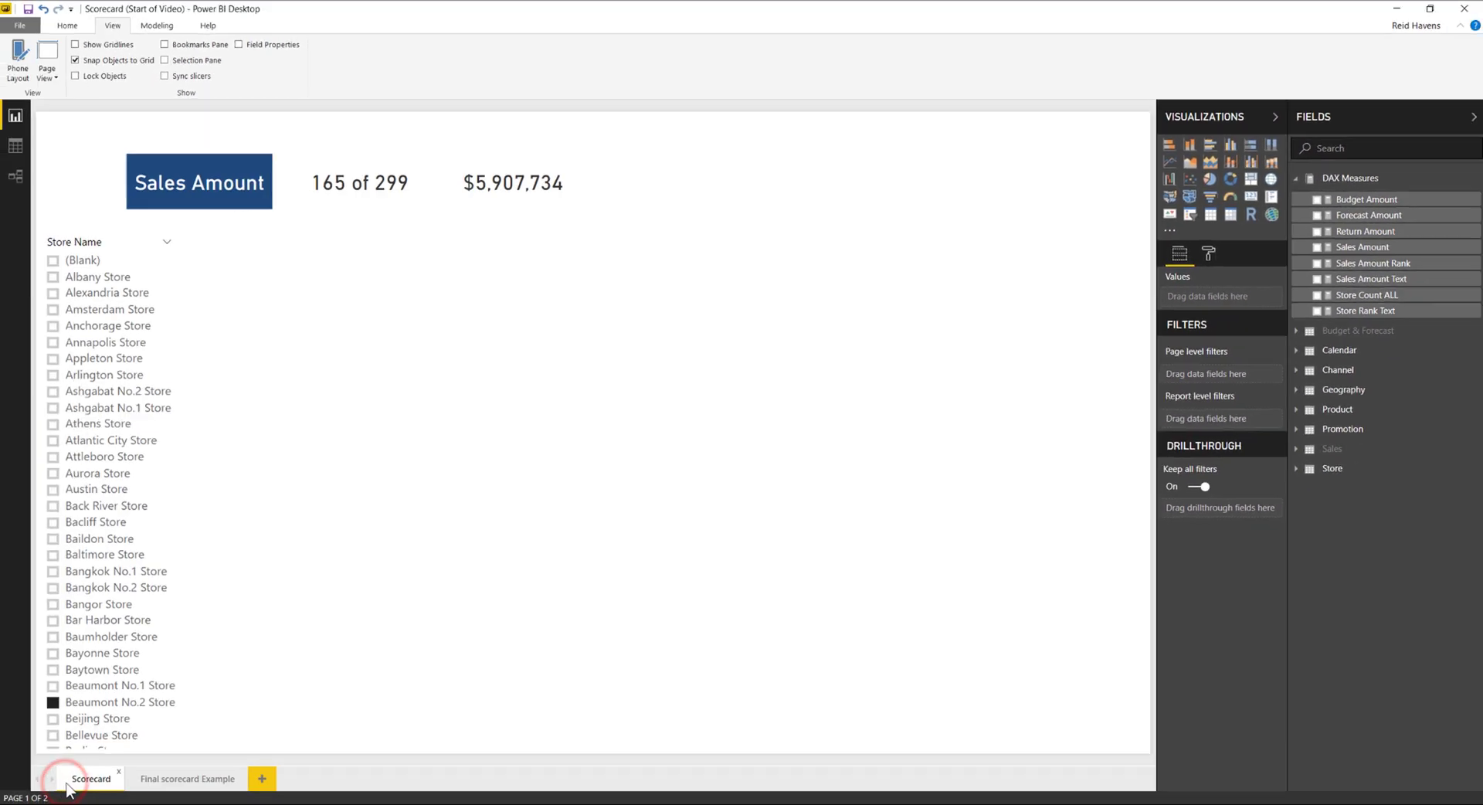
Copy the total sales card to its right and start a DAX Measures measure named Sales Monthly Average.
left_click_drag(511, 158, 638, 147)
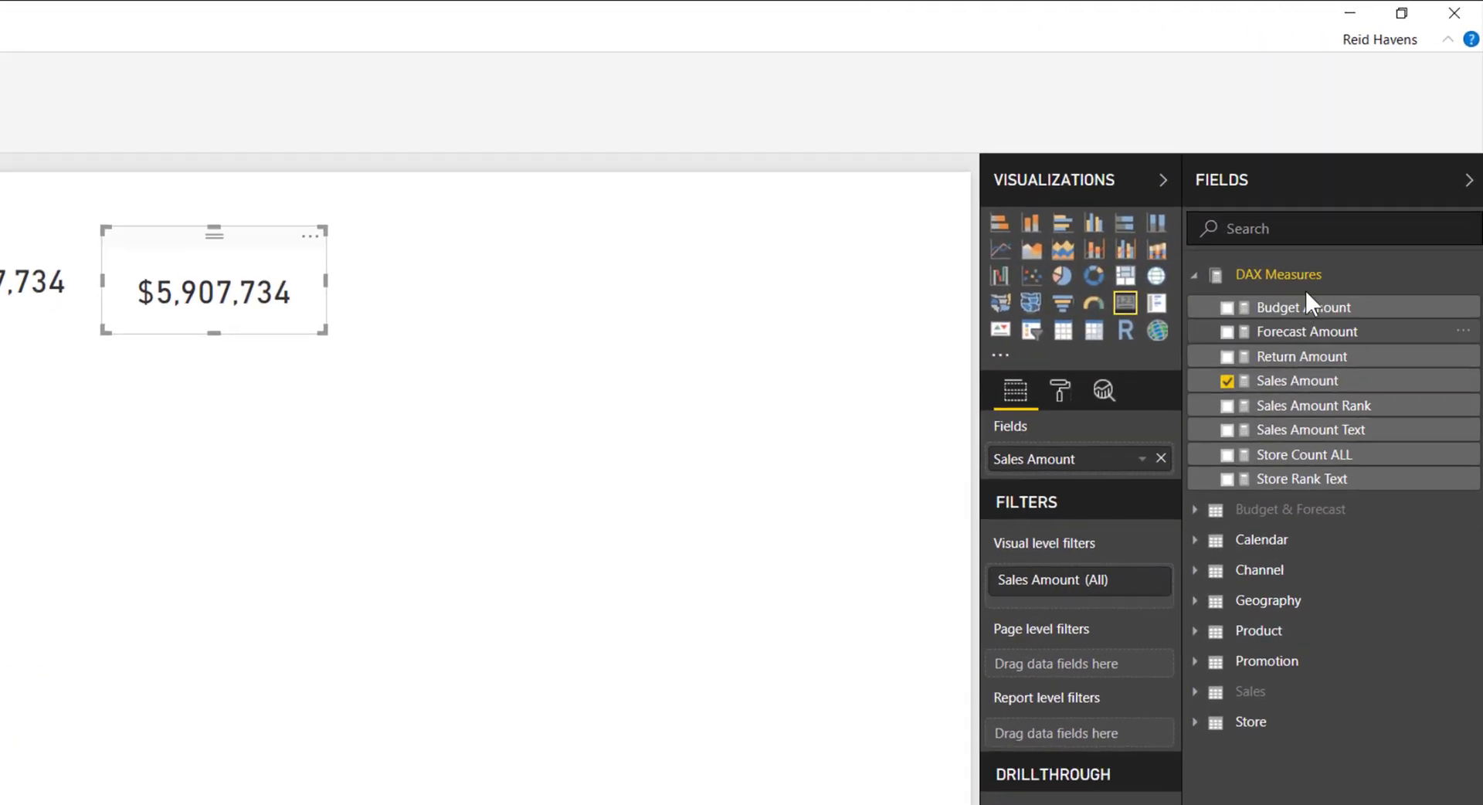
right_click(1253, 297)
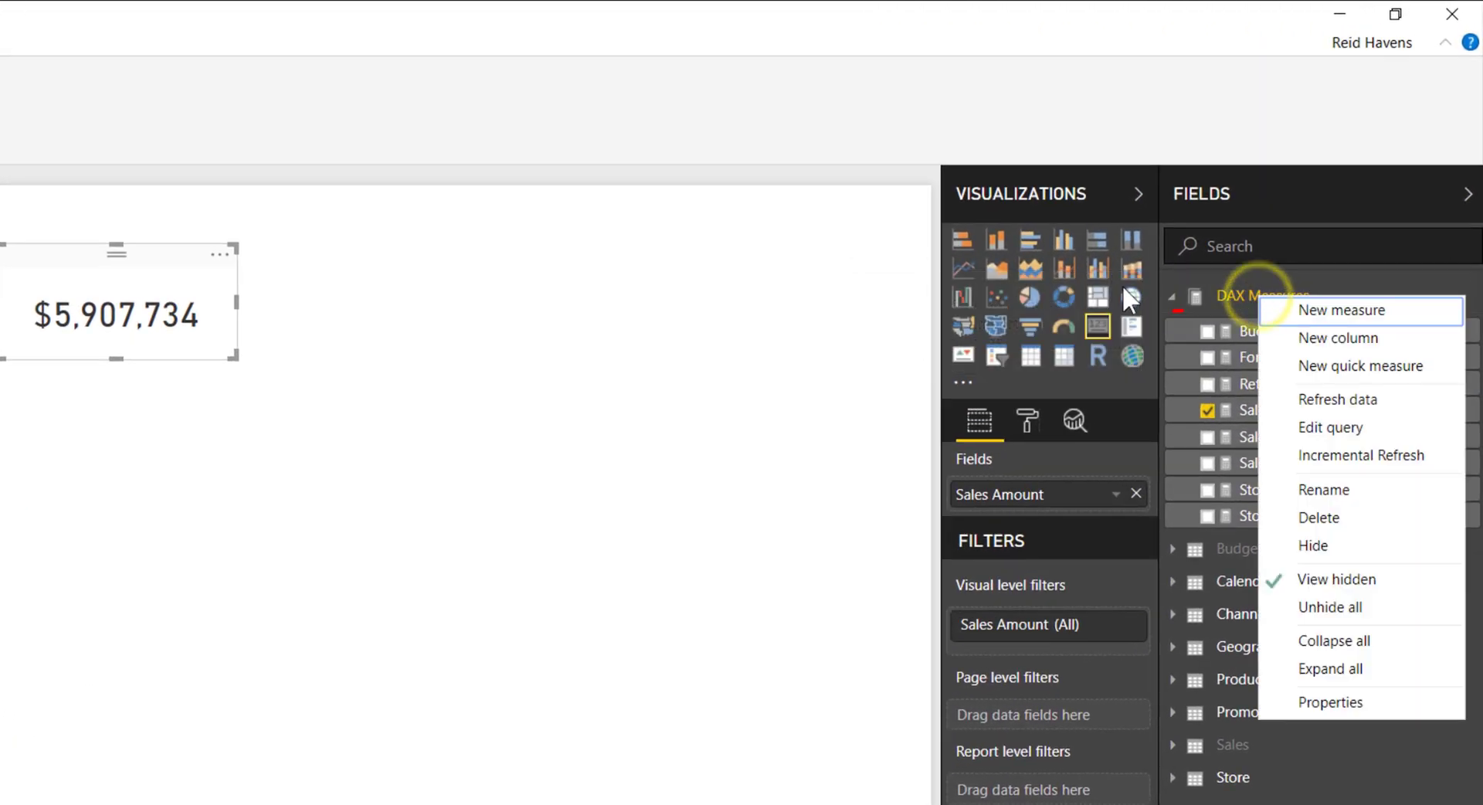
left_click(1299, 311)
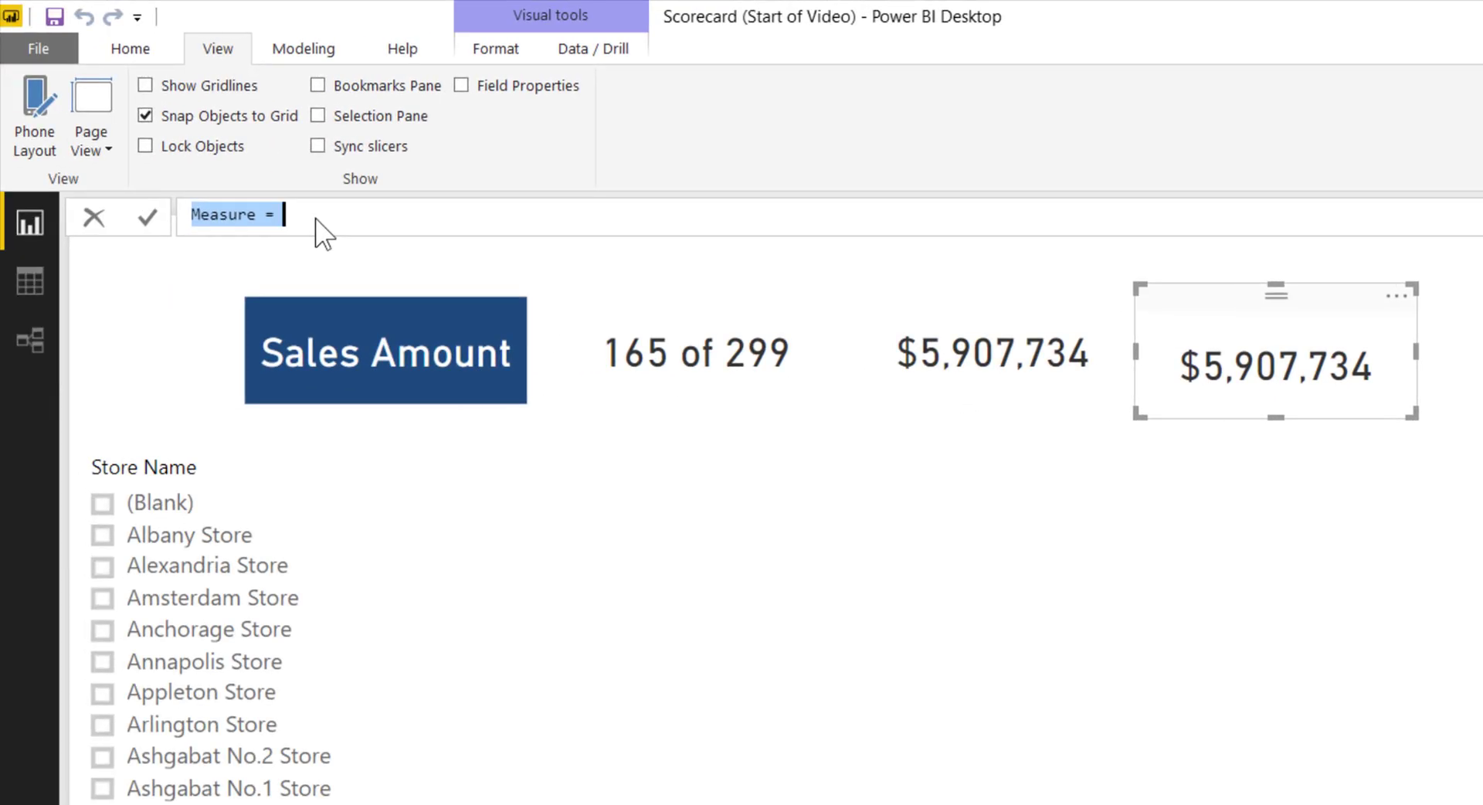
type("Sales Average")
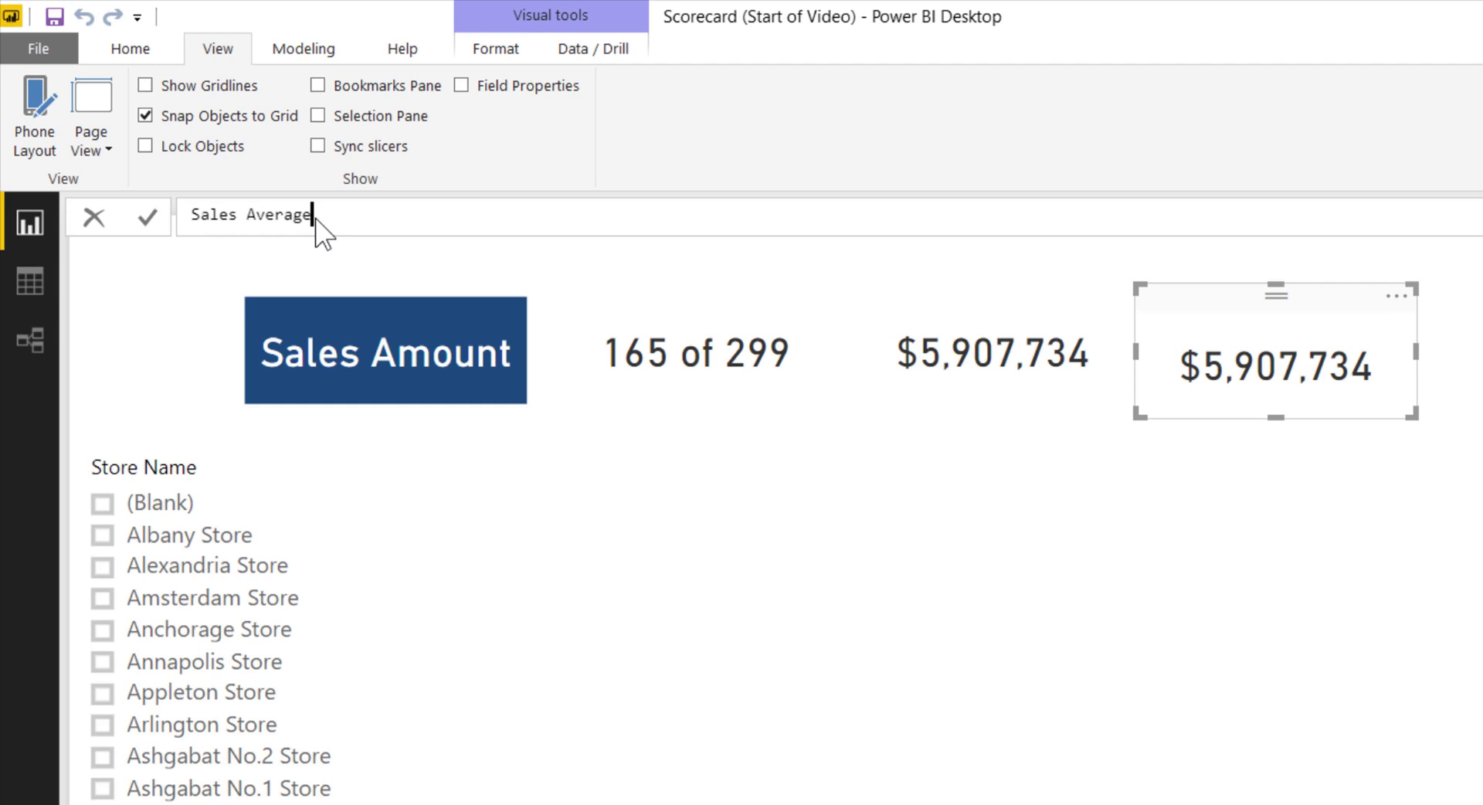
key("ctrl+Left")
type("Monthly")
key("End")
Define it as AVERAGEX(VALUES('Calendar'[Month & Year]), [Sales Amount]) and commit the measure.
type("= ave")
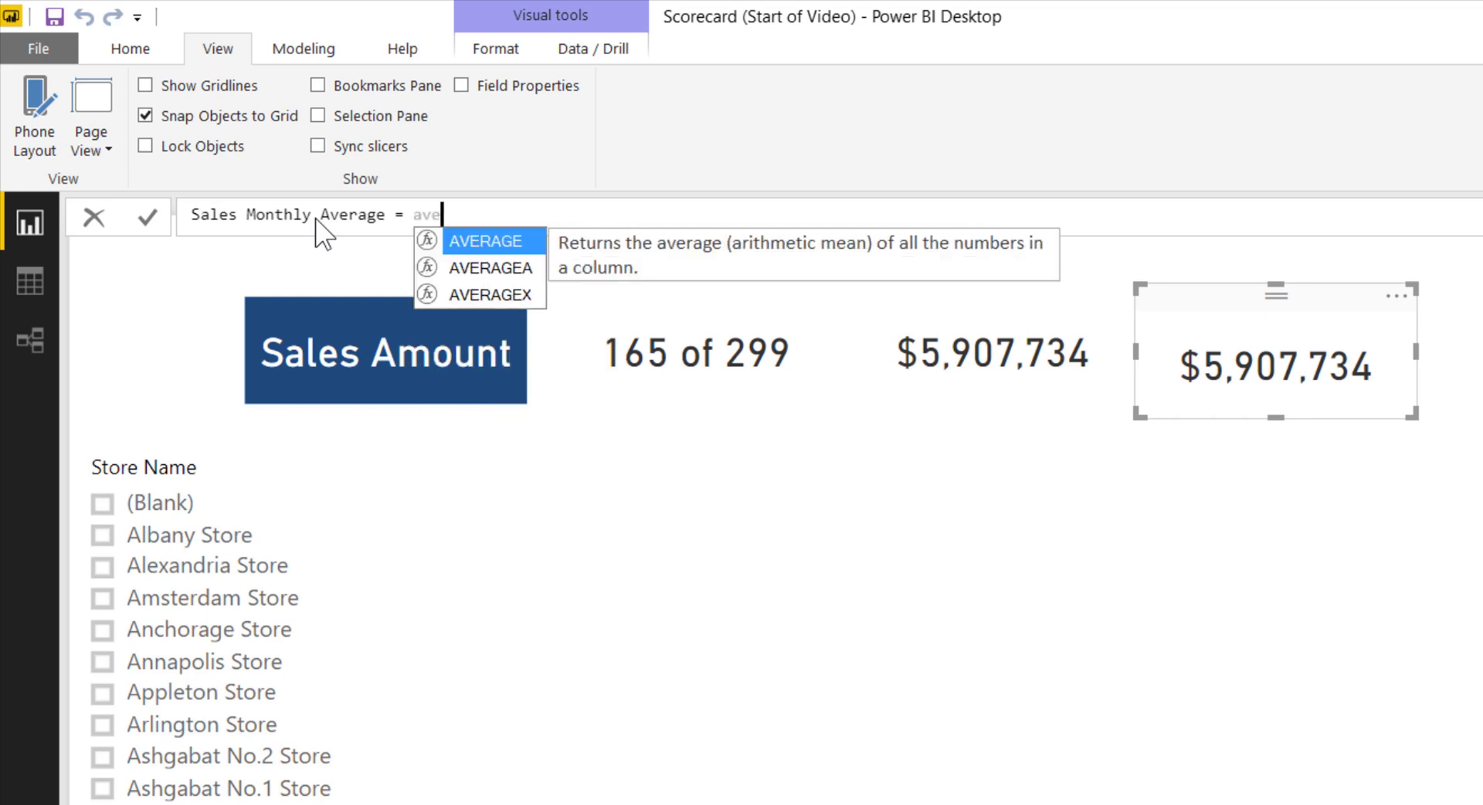
key("Down")
key("Down")
key("Tab")
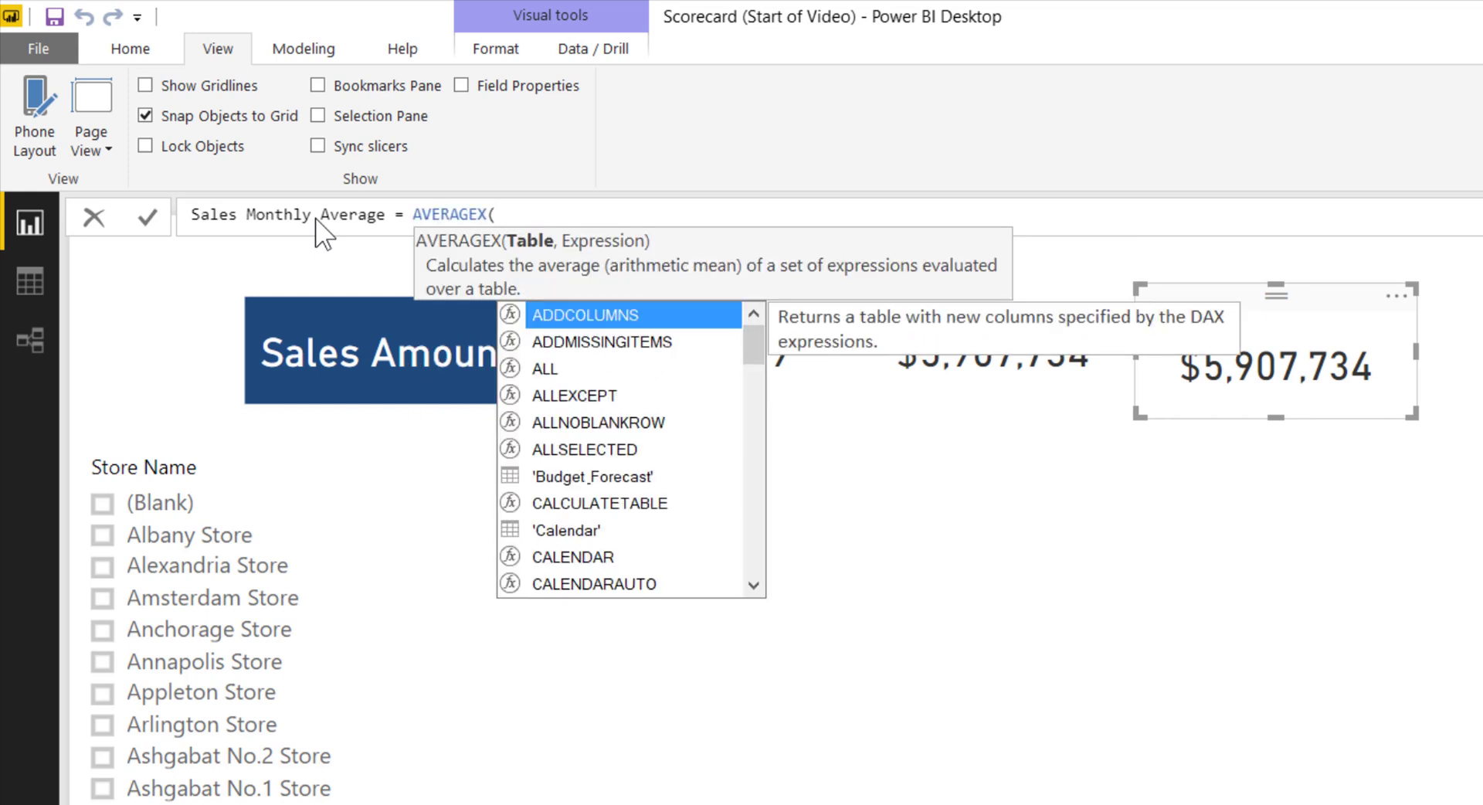
type("valu")
key("Tab")
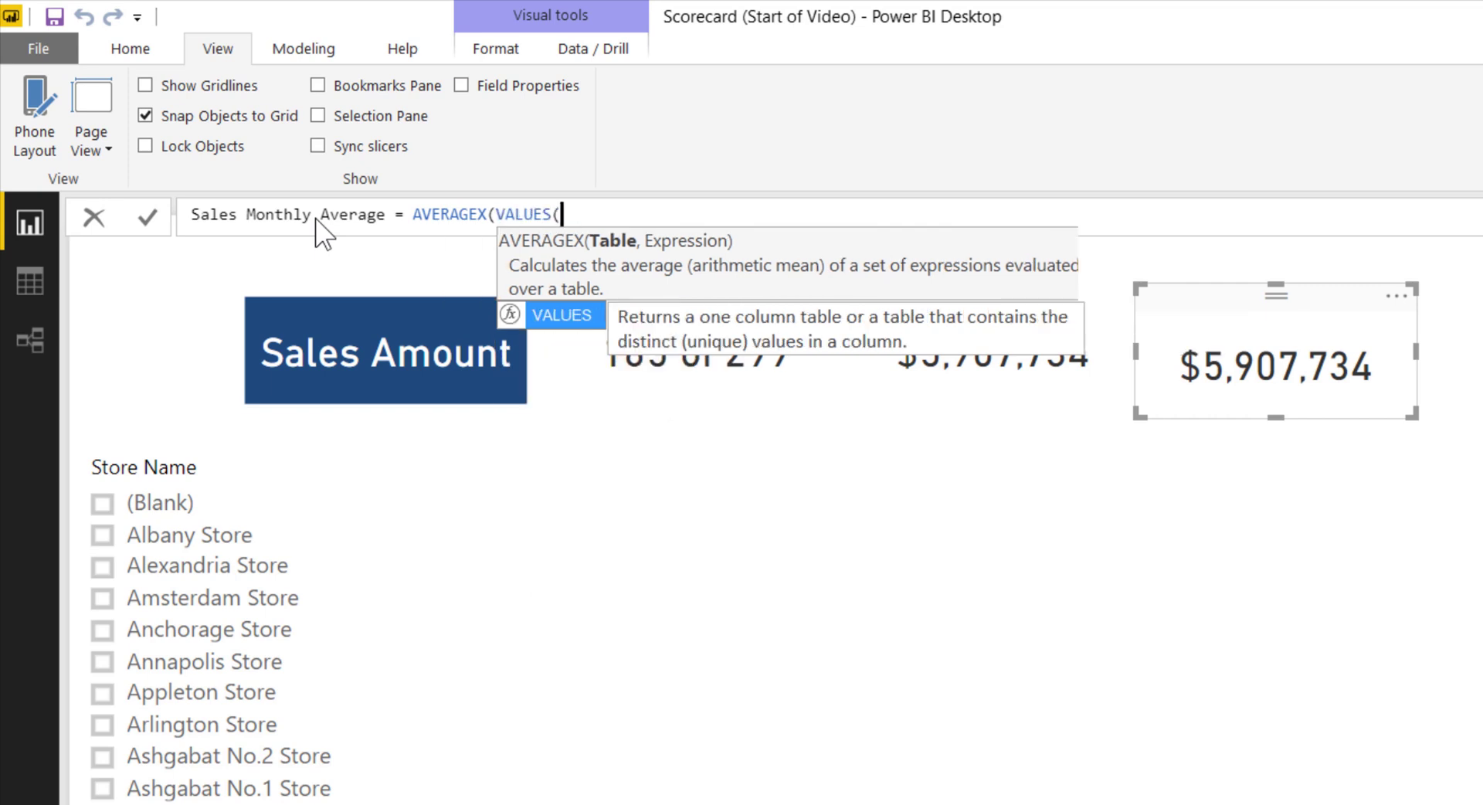
type("month")
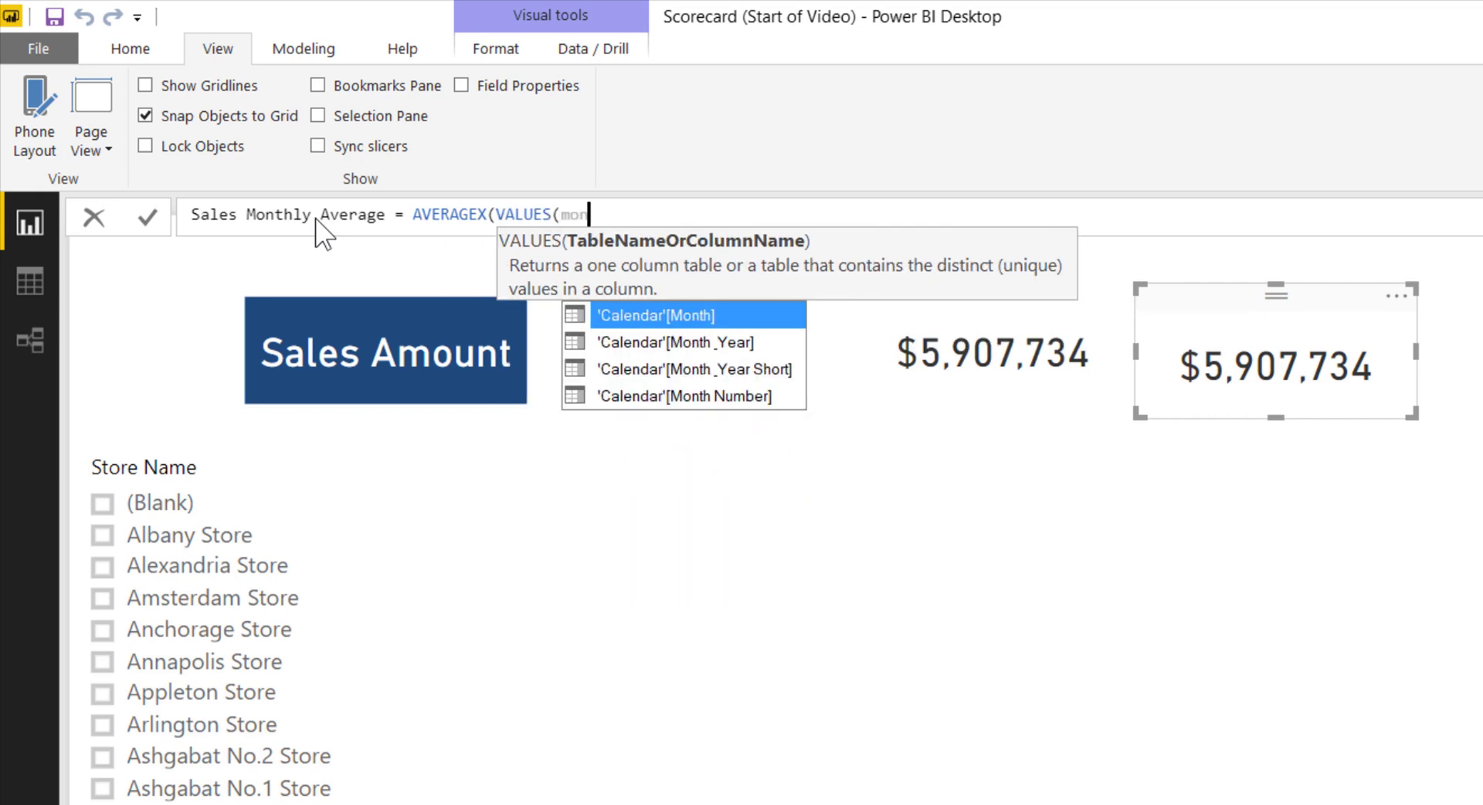
key("Down")
key("Tab")
type("),")
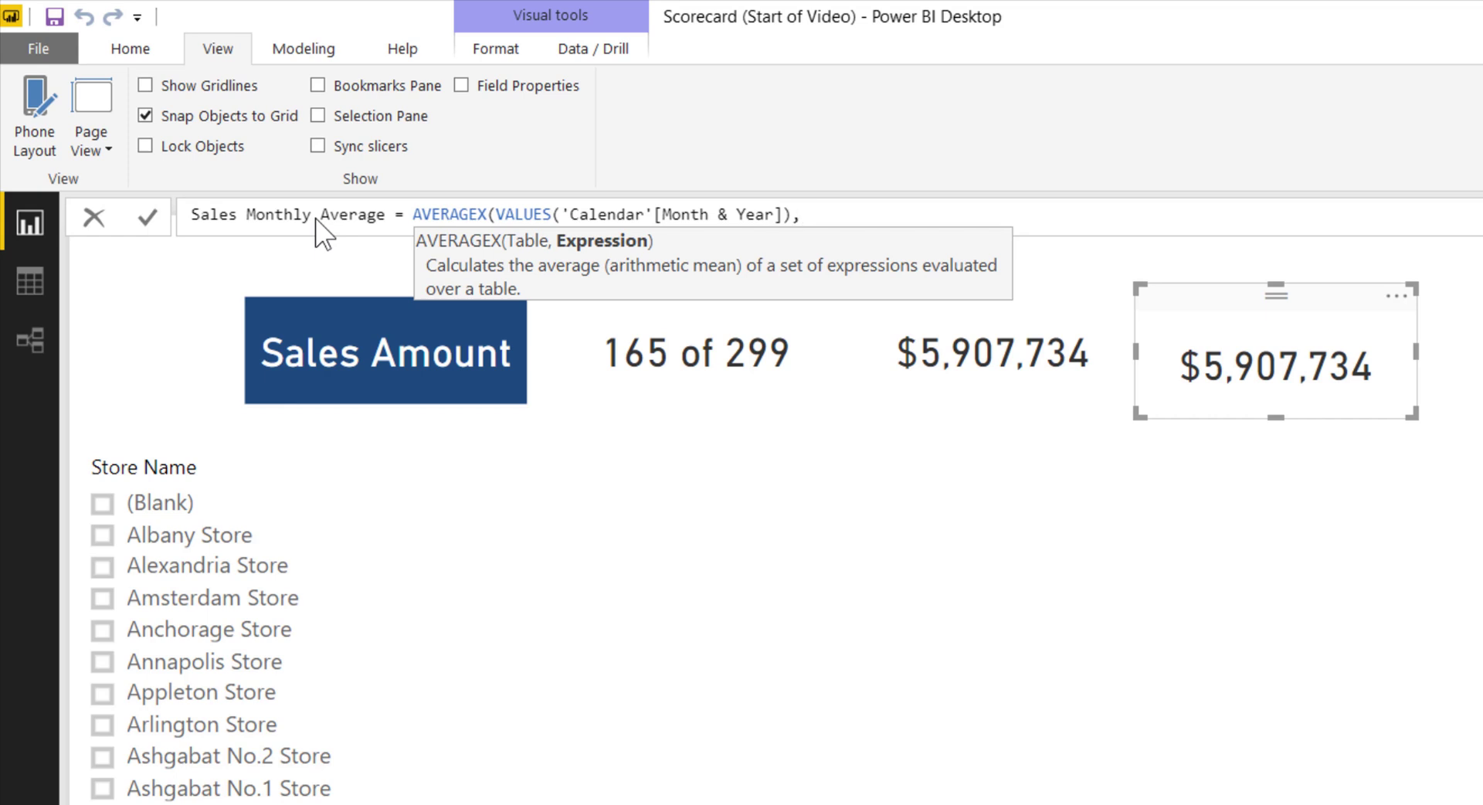
type("sale")
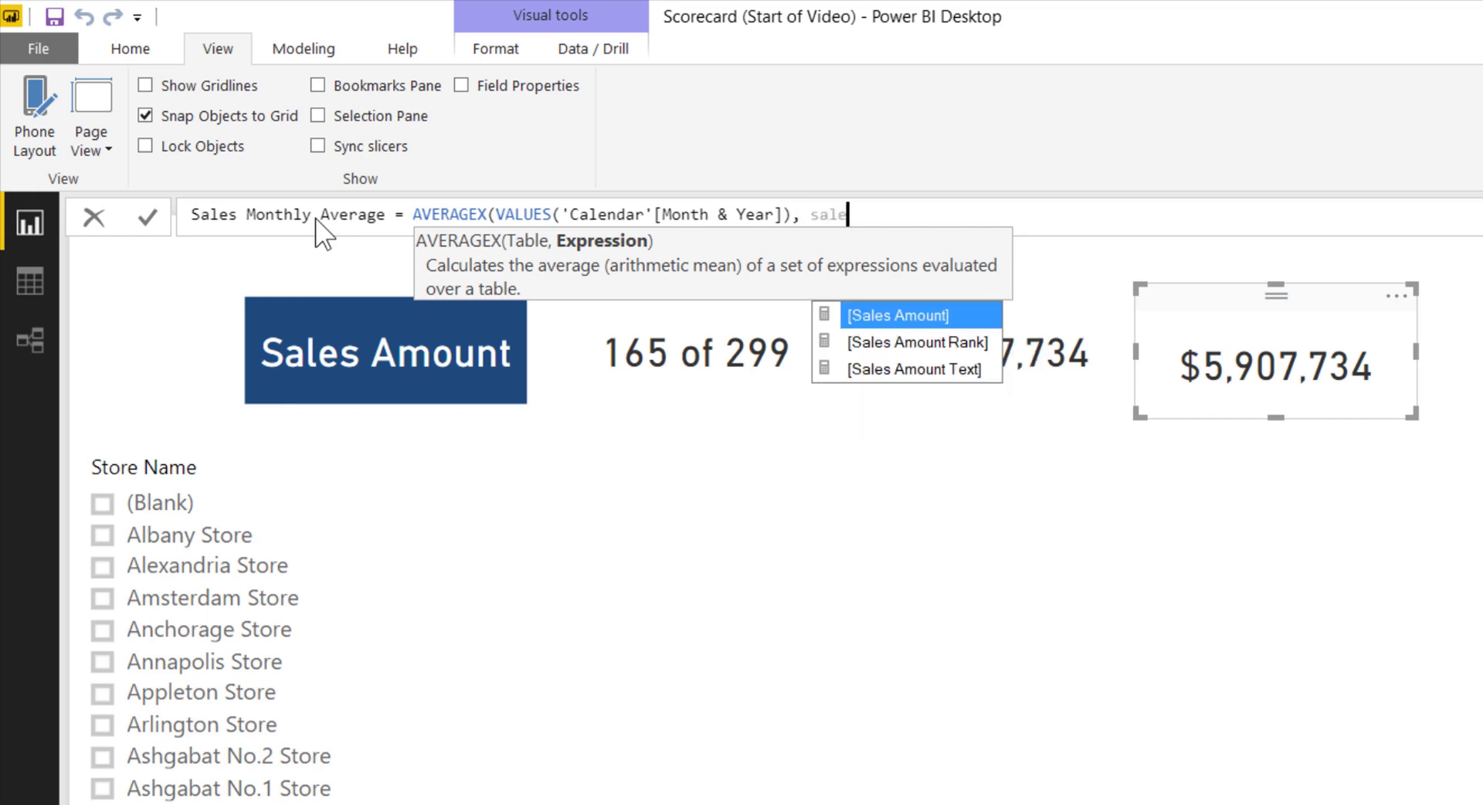
key("Tab")
type(")")
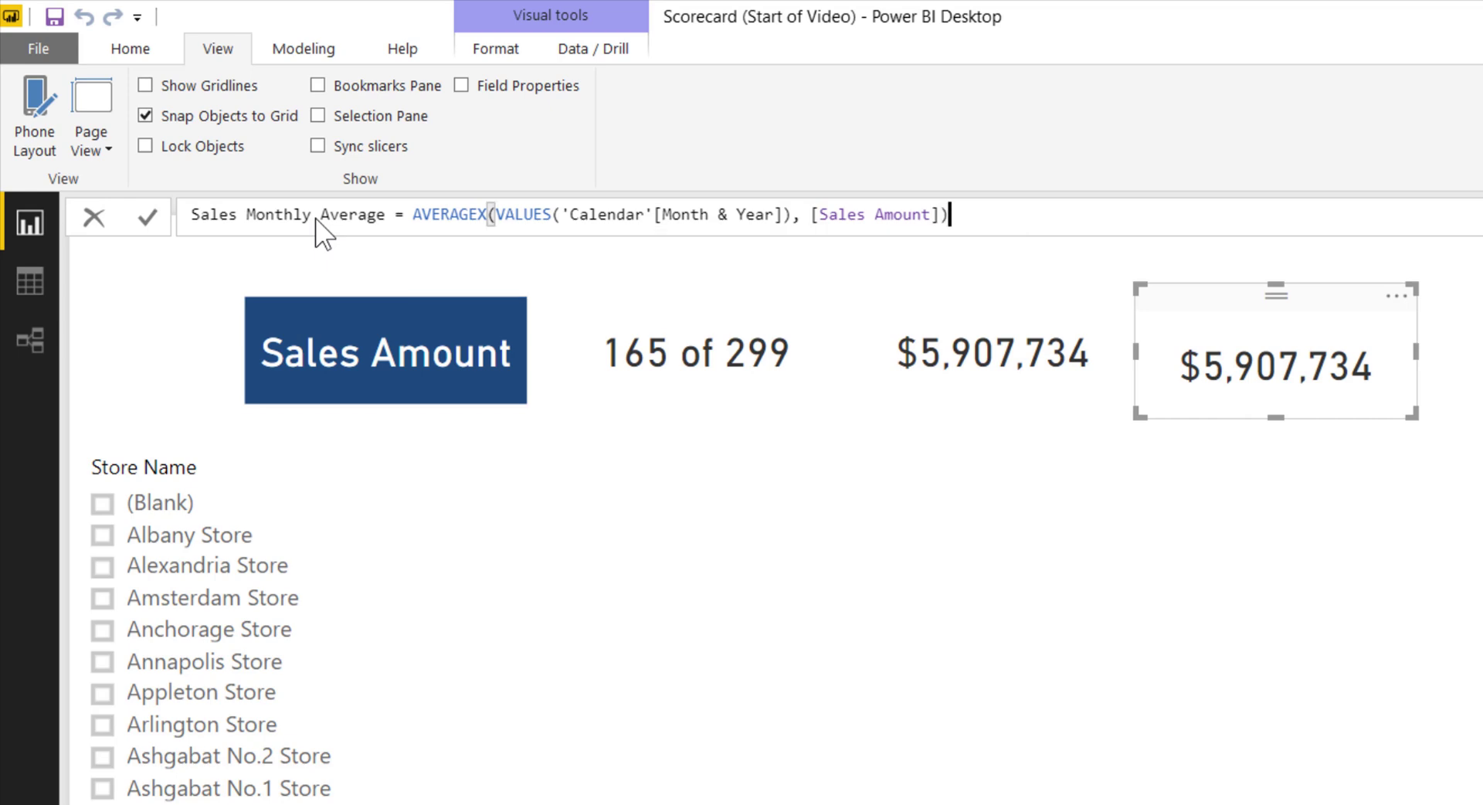
key("Return")
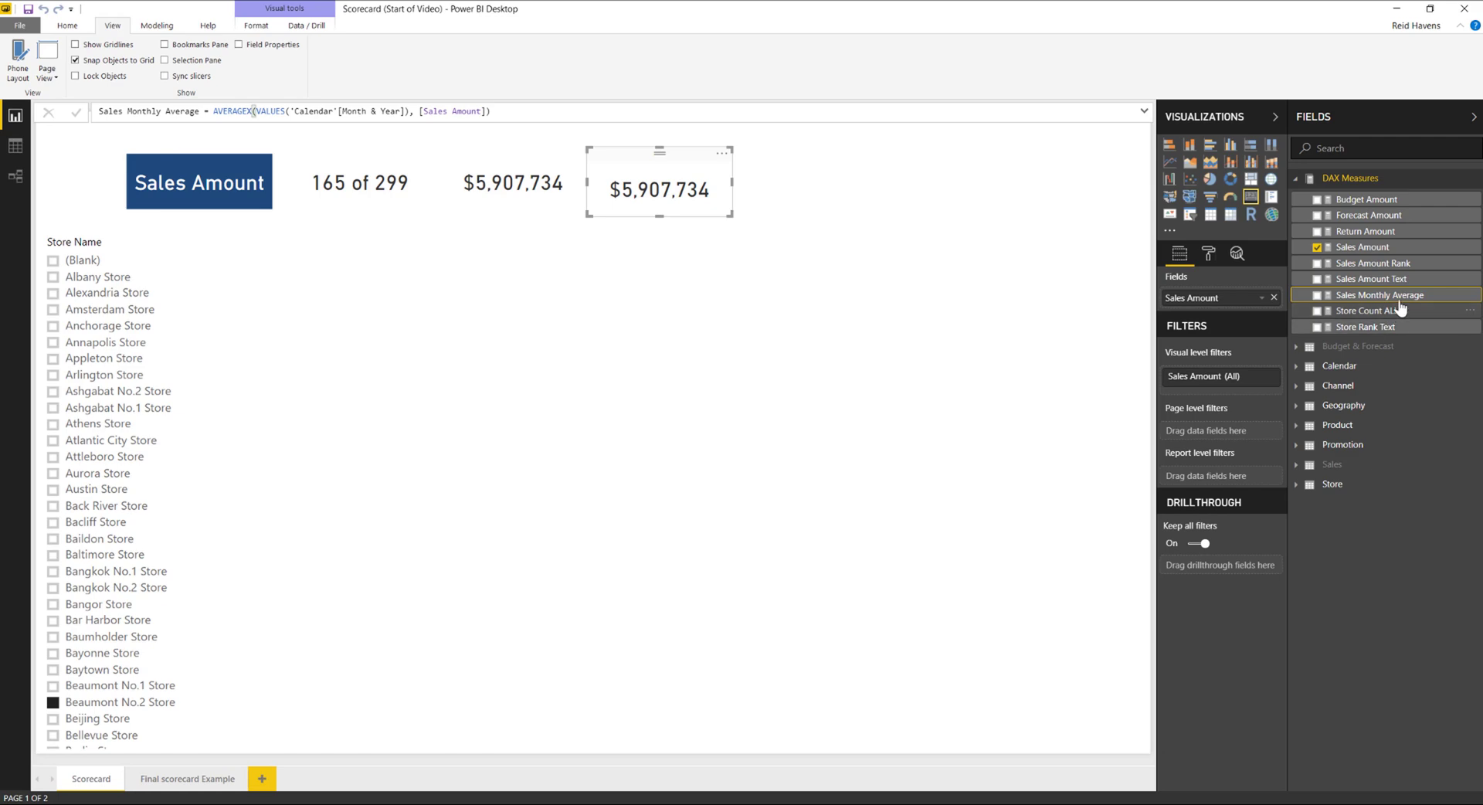
Show Sales Monthly Average in the copied card as general currency with 0 decimals, $164,104, then view the Final scorecard Example page.
left_click_drag(1400, 295, 1233, 300)
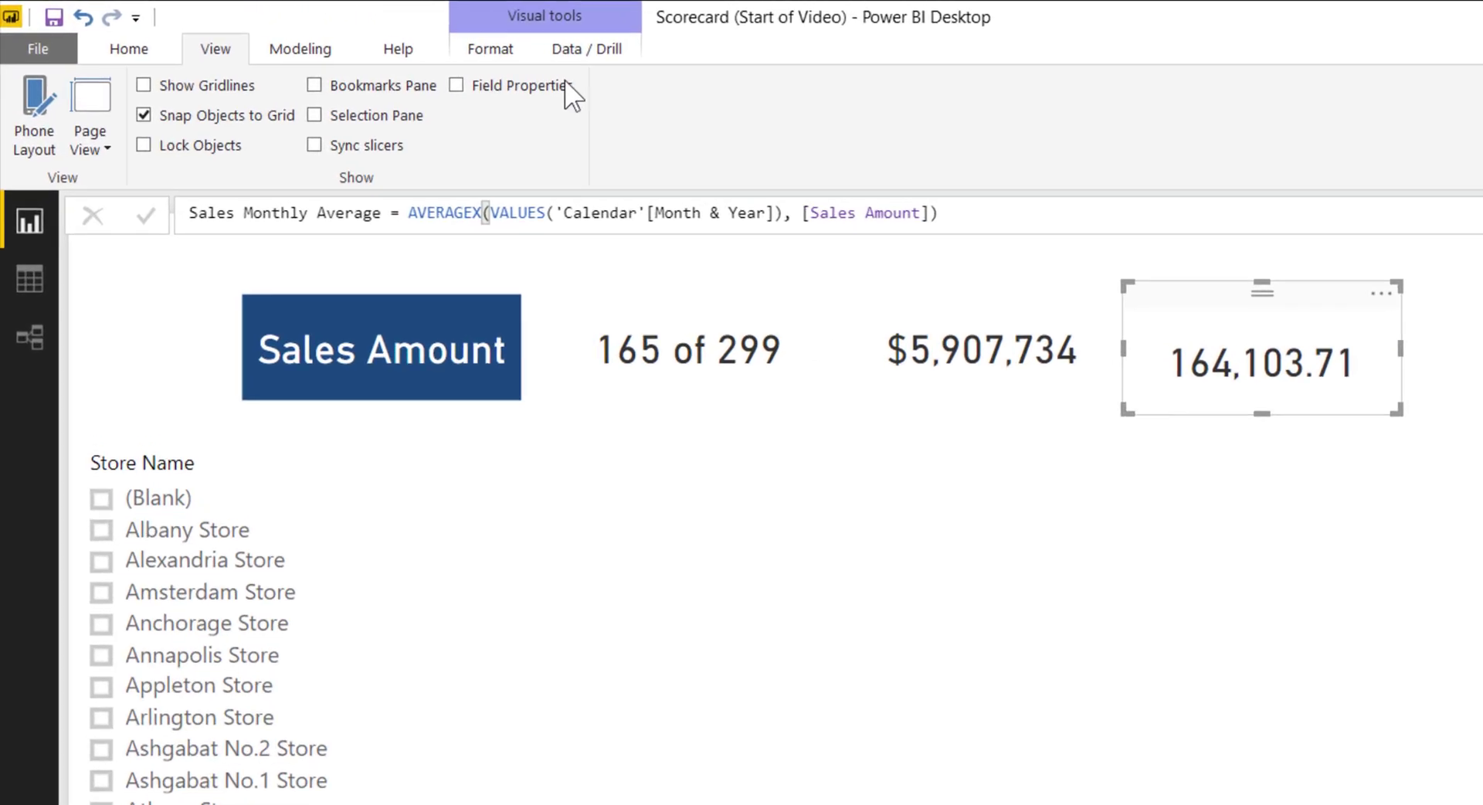
left_click(151, 25)
left_click(540, 118)
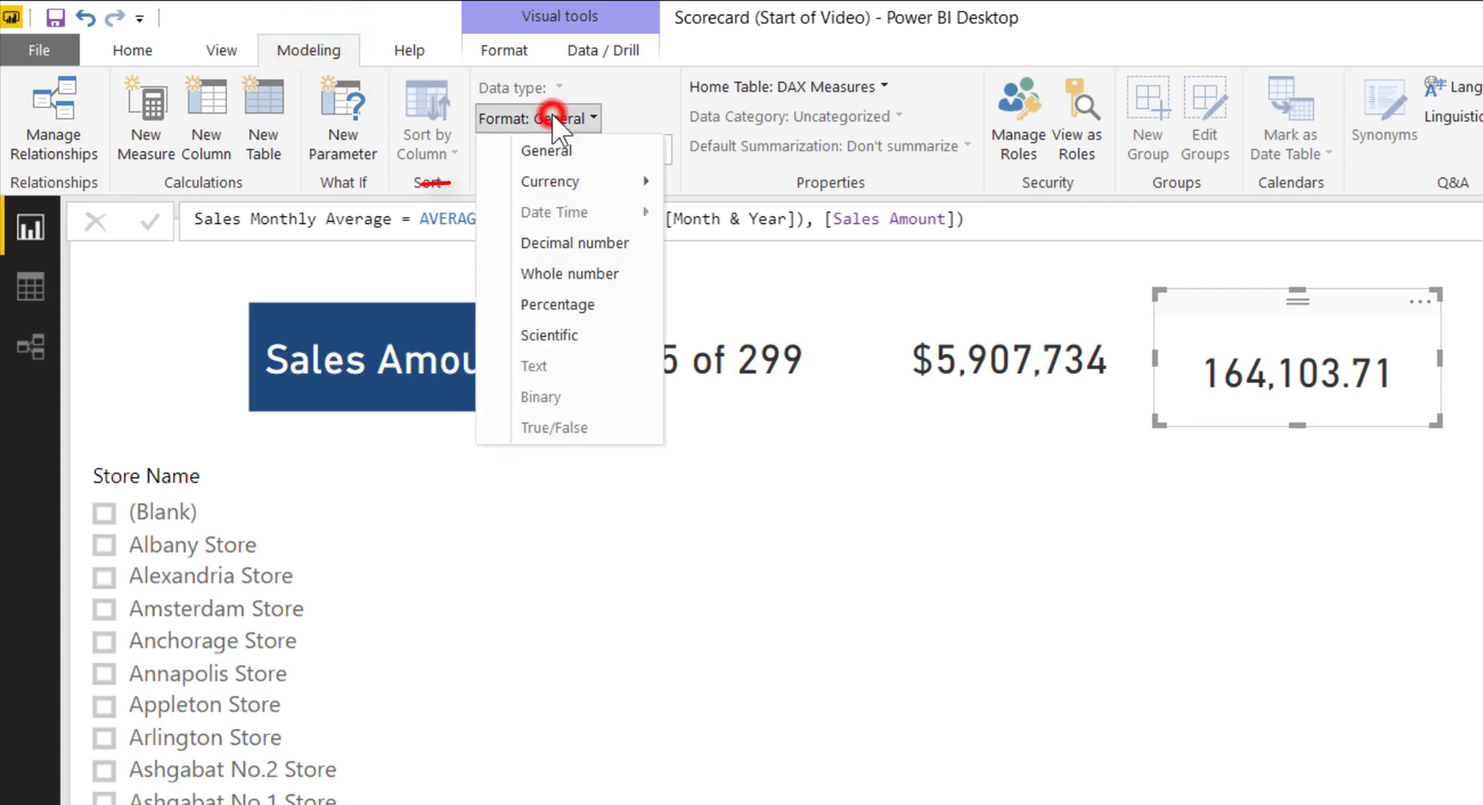
left_click(545, 166)
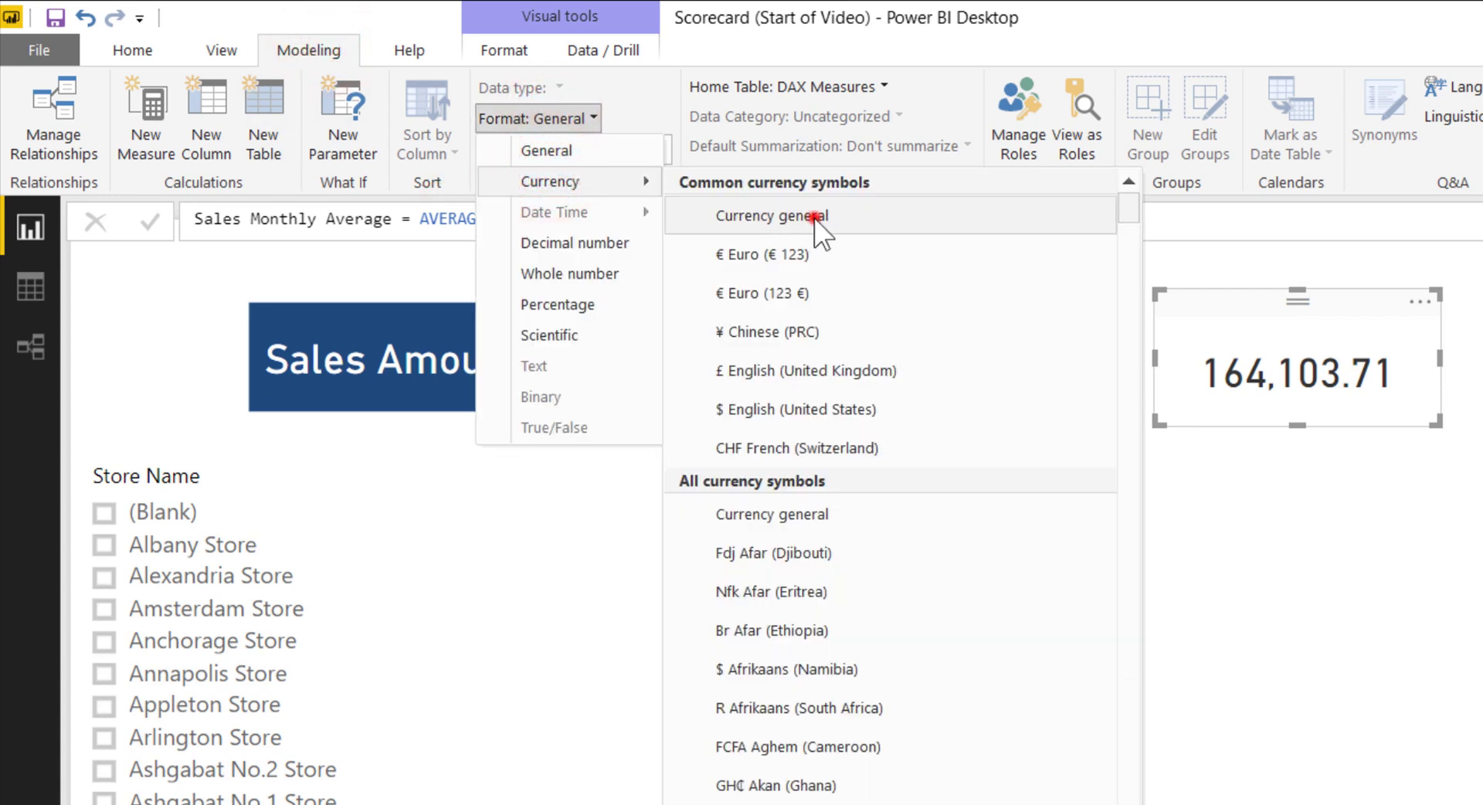
left_click(814, 218)
left_click(622, 149)
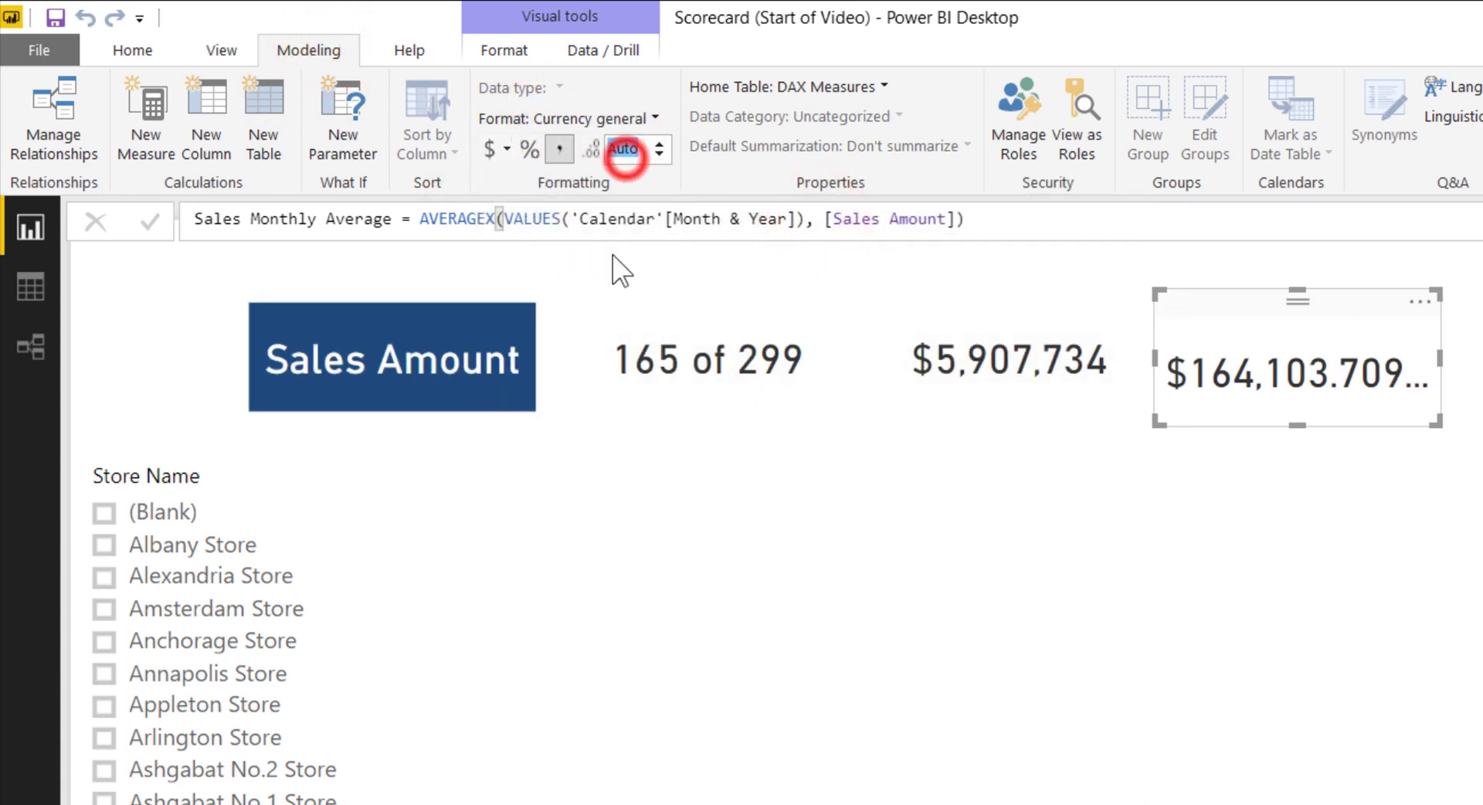
type("0")
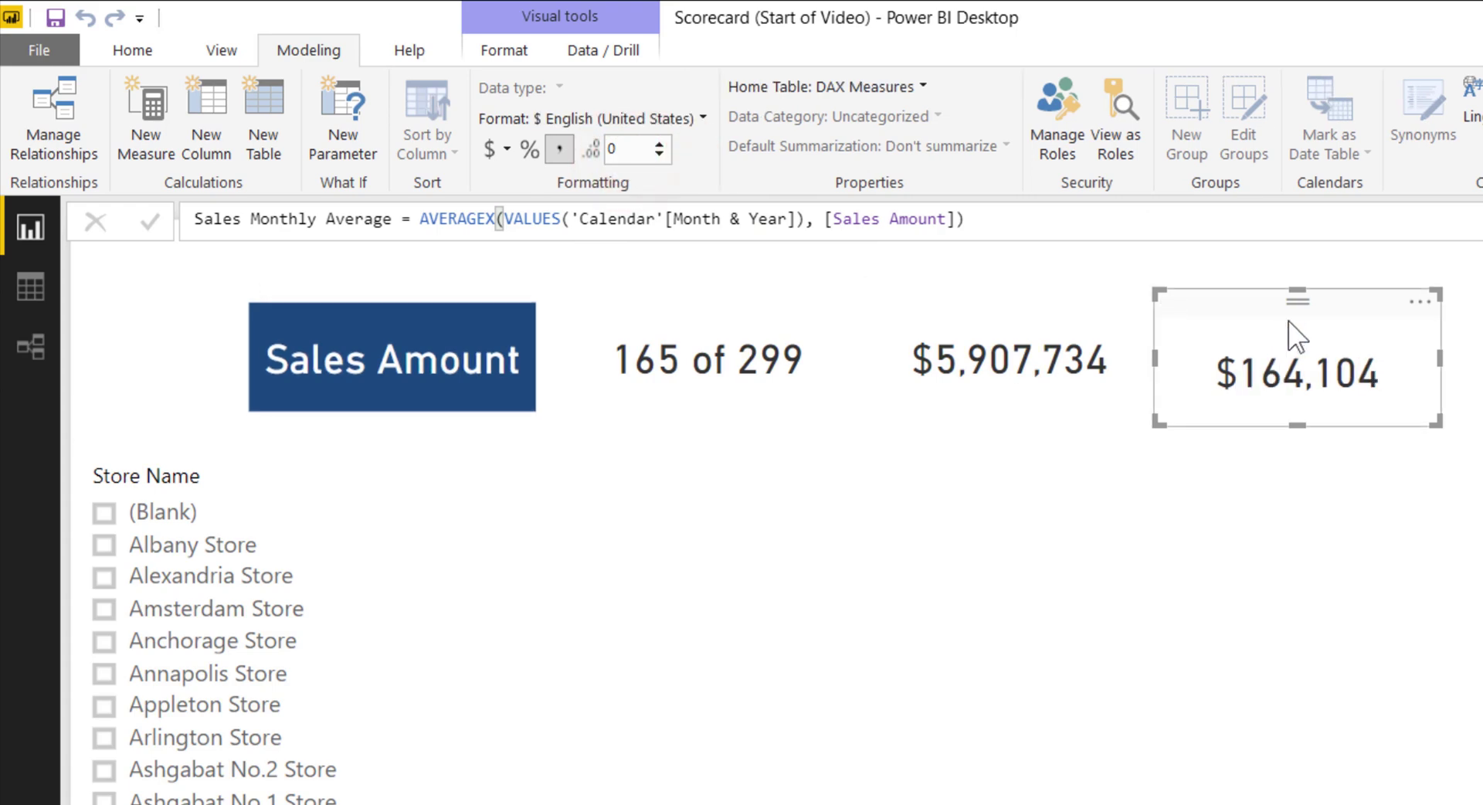
left_click(1293, 293)
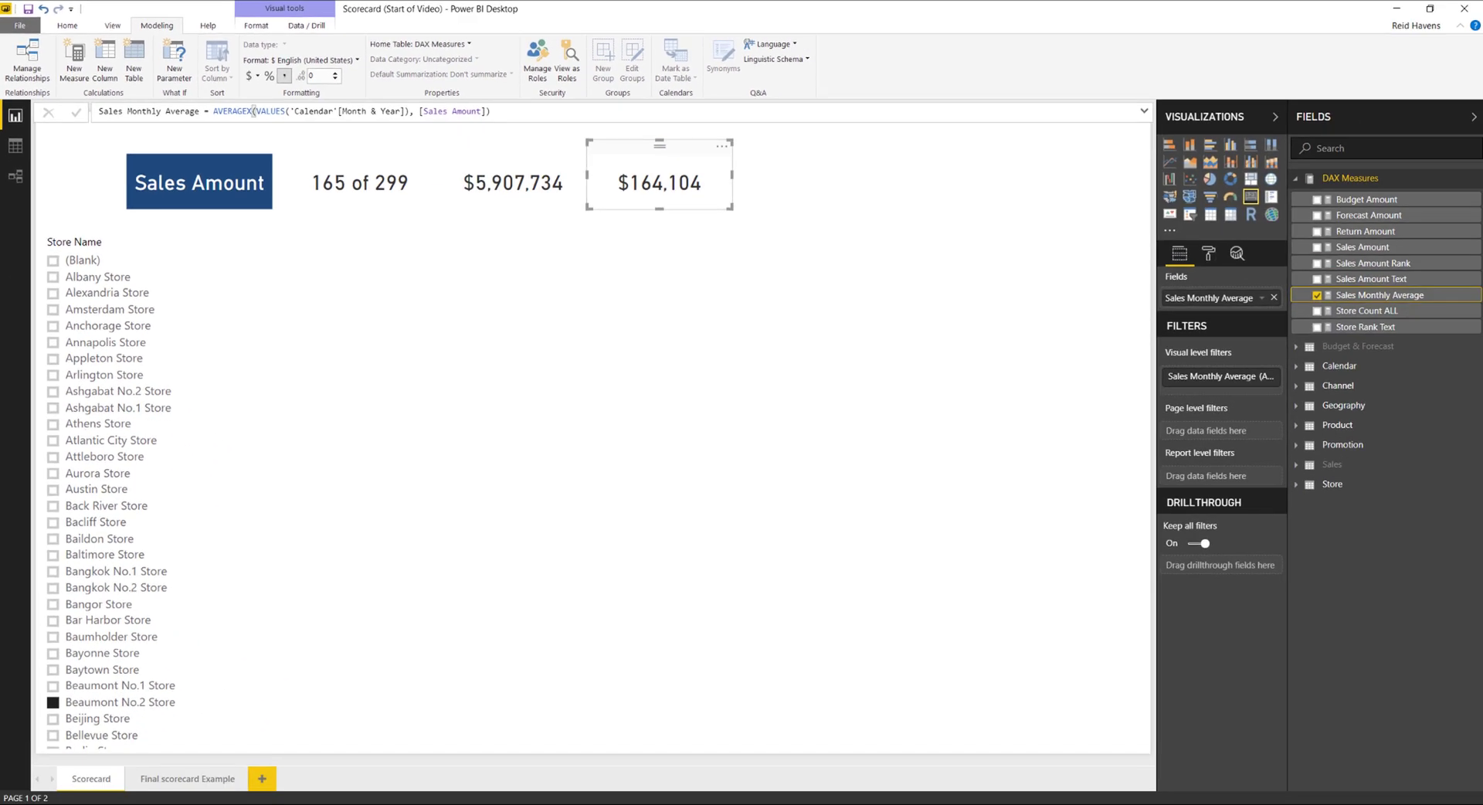
left_click(172, 784)
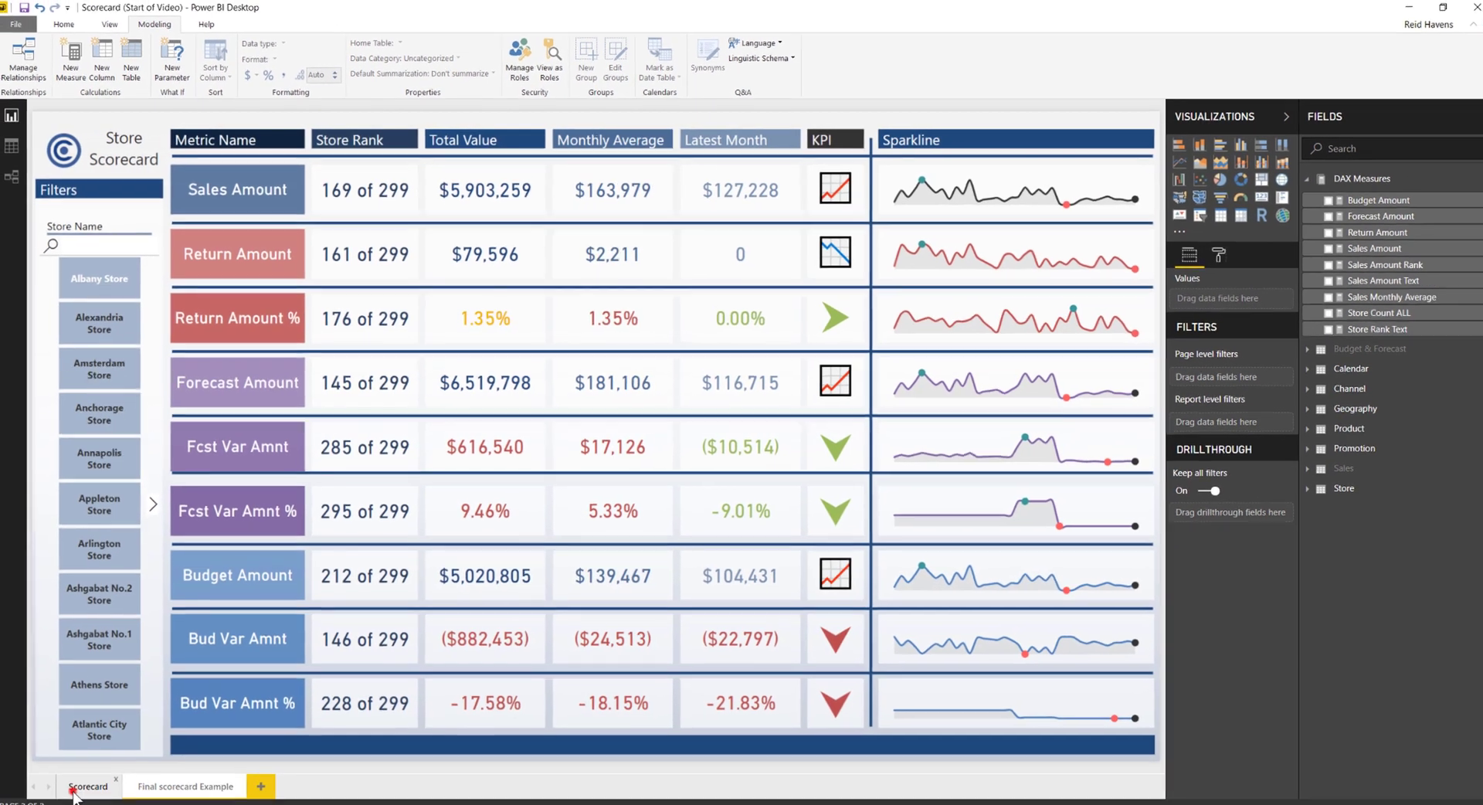
Back on the Scorecard page, copy and paste the $164,104 monthly average card.
left_click(81, 779)
left_click(647, 159)
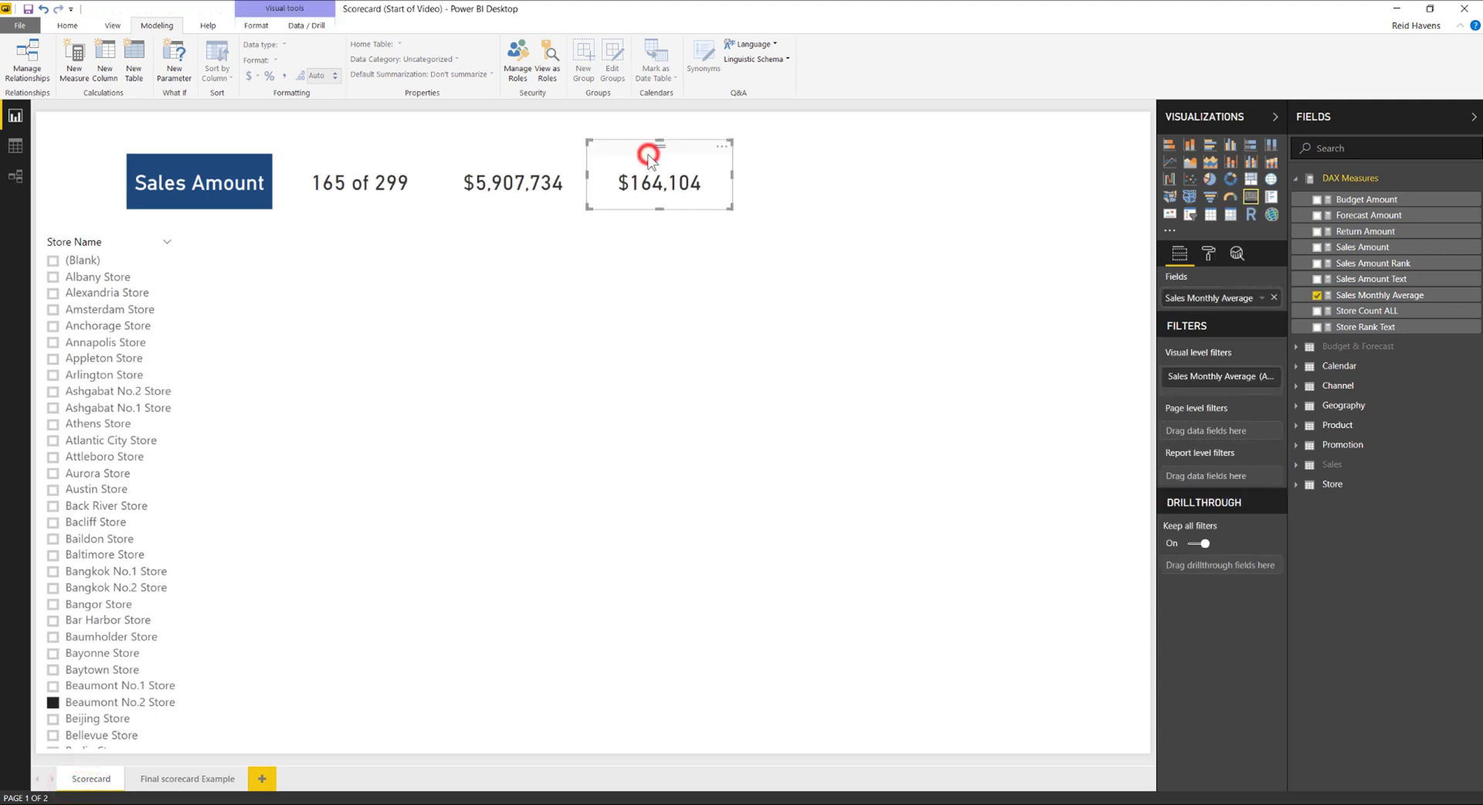
key("ctrl+c")
key("ctrl+v")
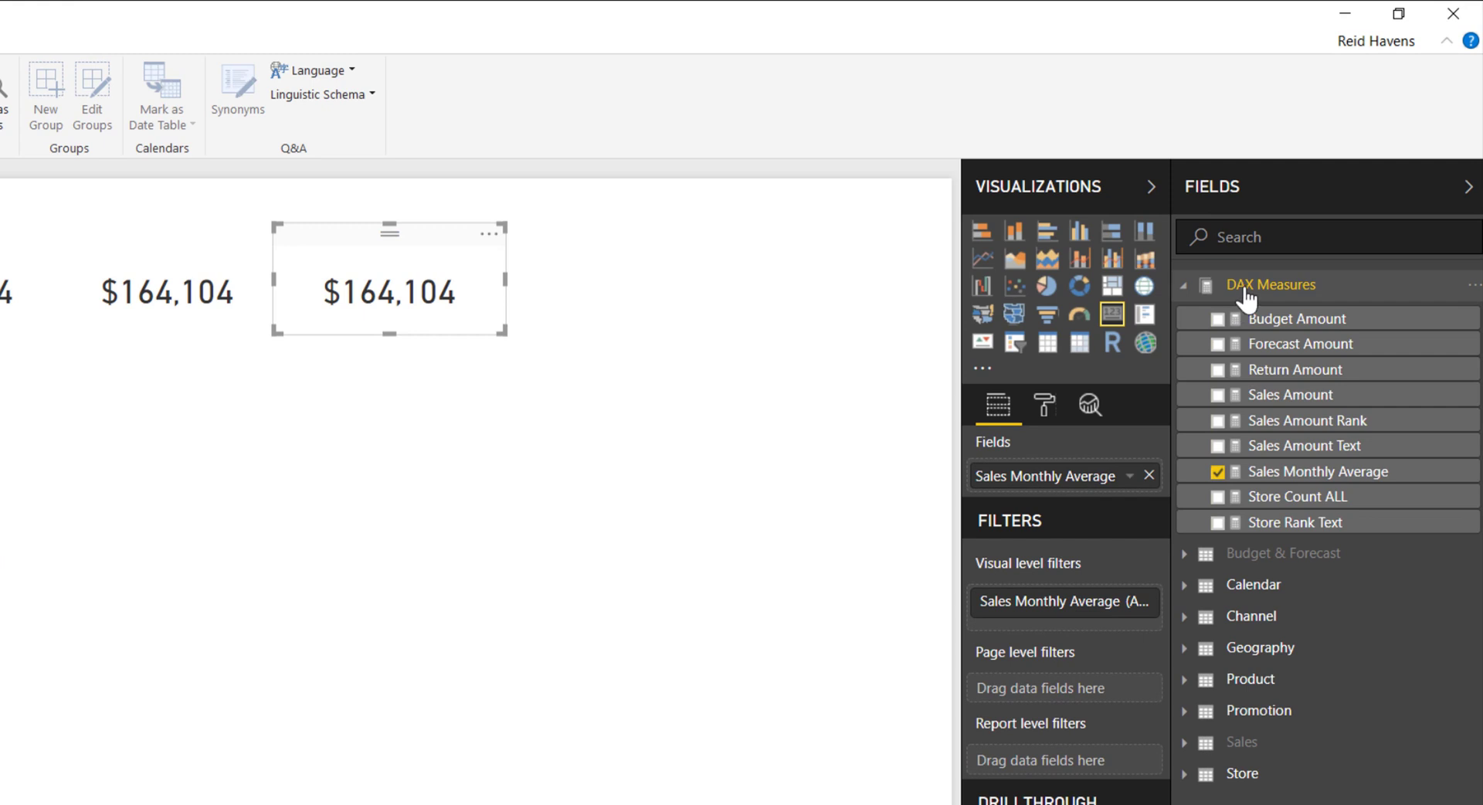
mouse_move(1244, 300)
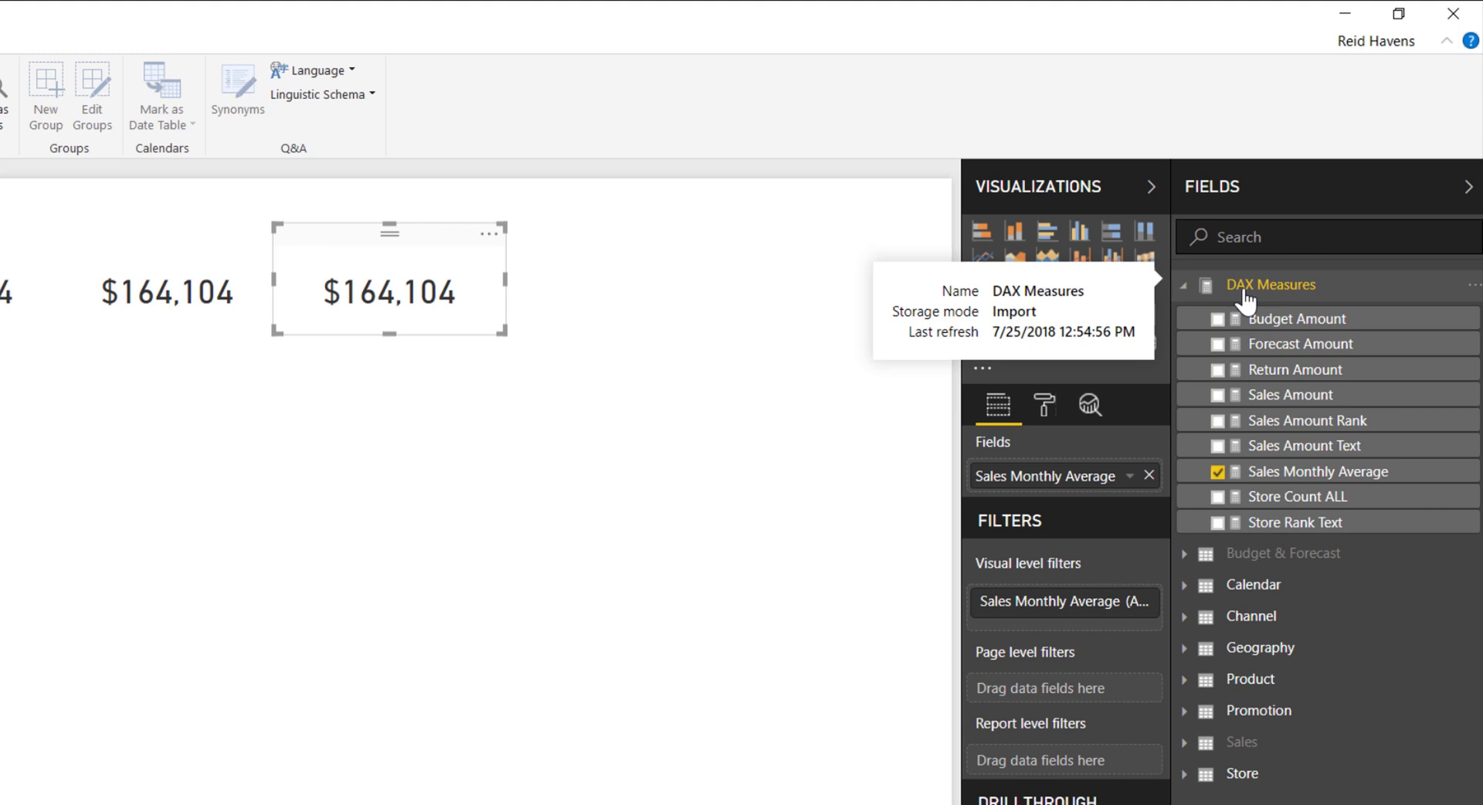
Begin Max Sales Month = CALCULATE(MAX('Calendar'[Month & Year]), FILTER( in the formula bar.
right_click(1244, 297)
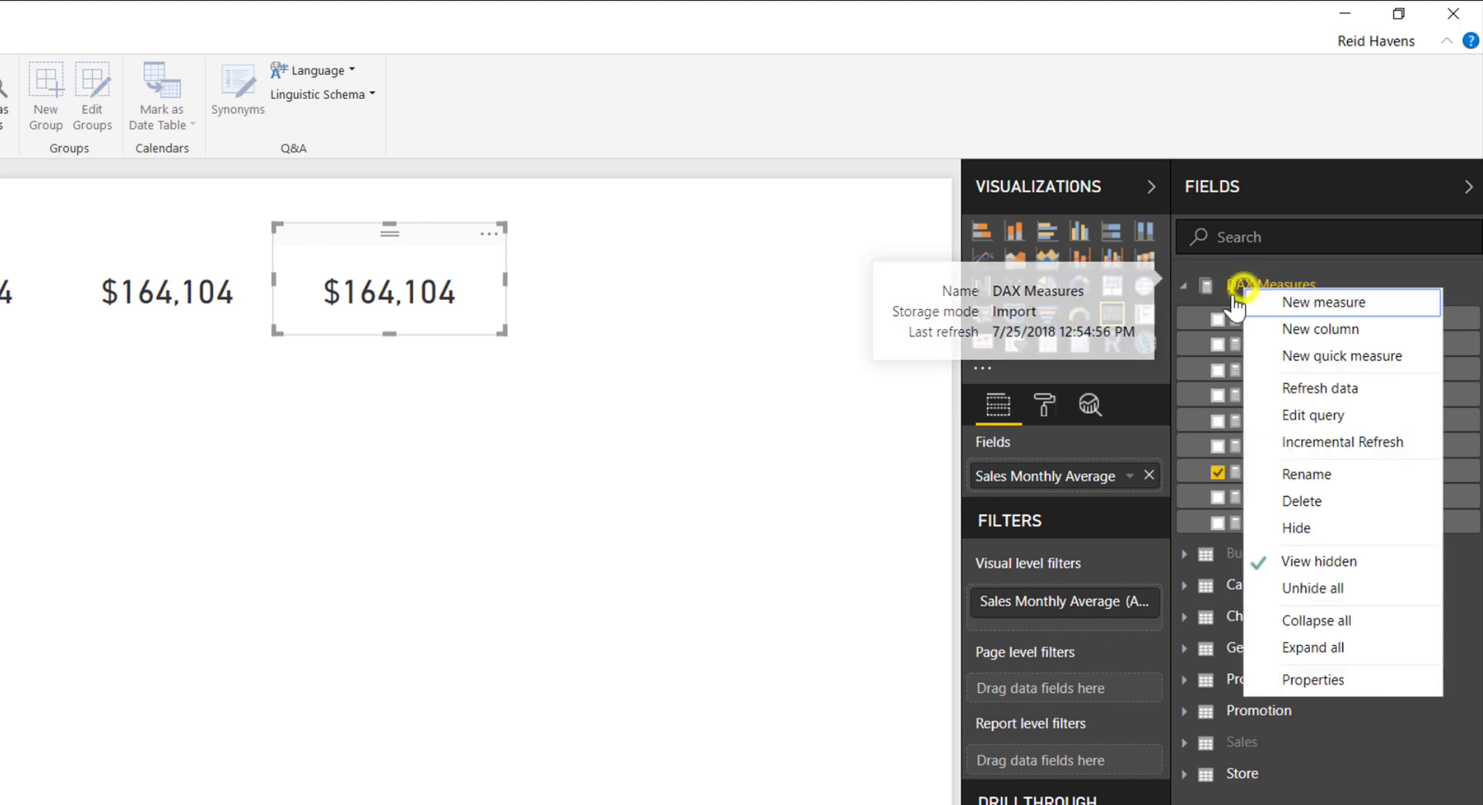
key("Escape")
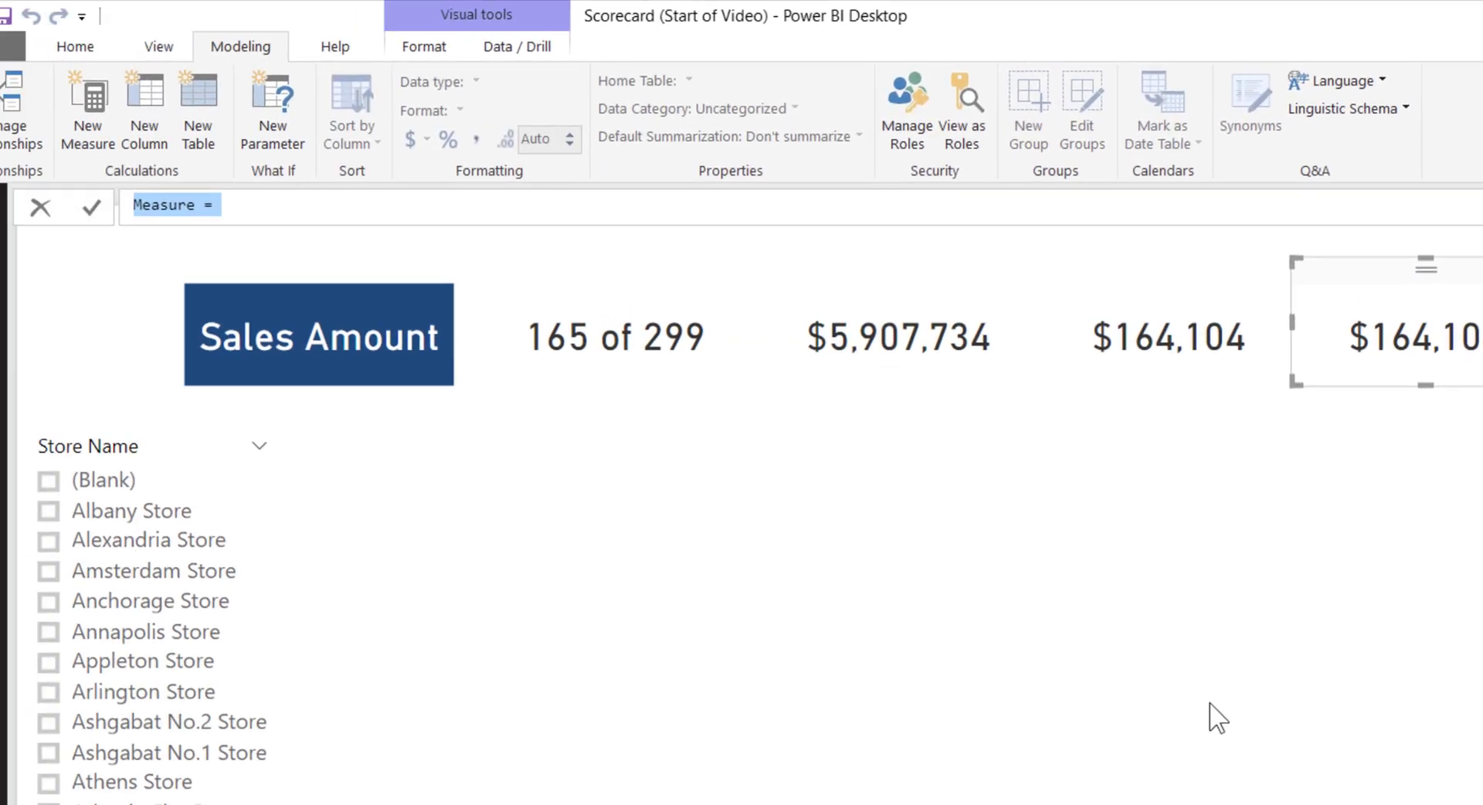
type("Max Sa")
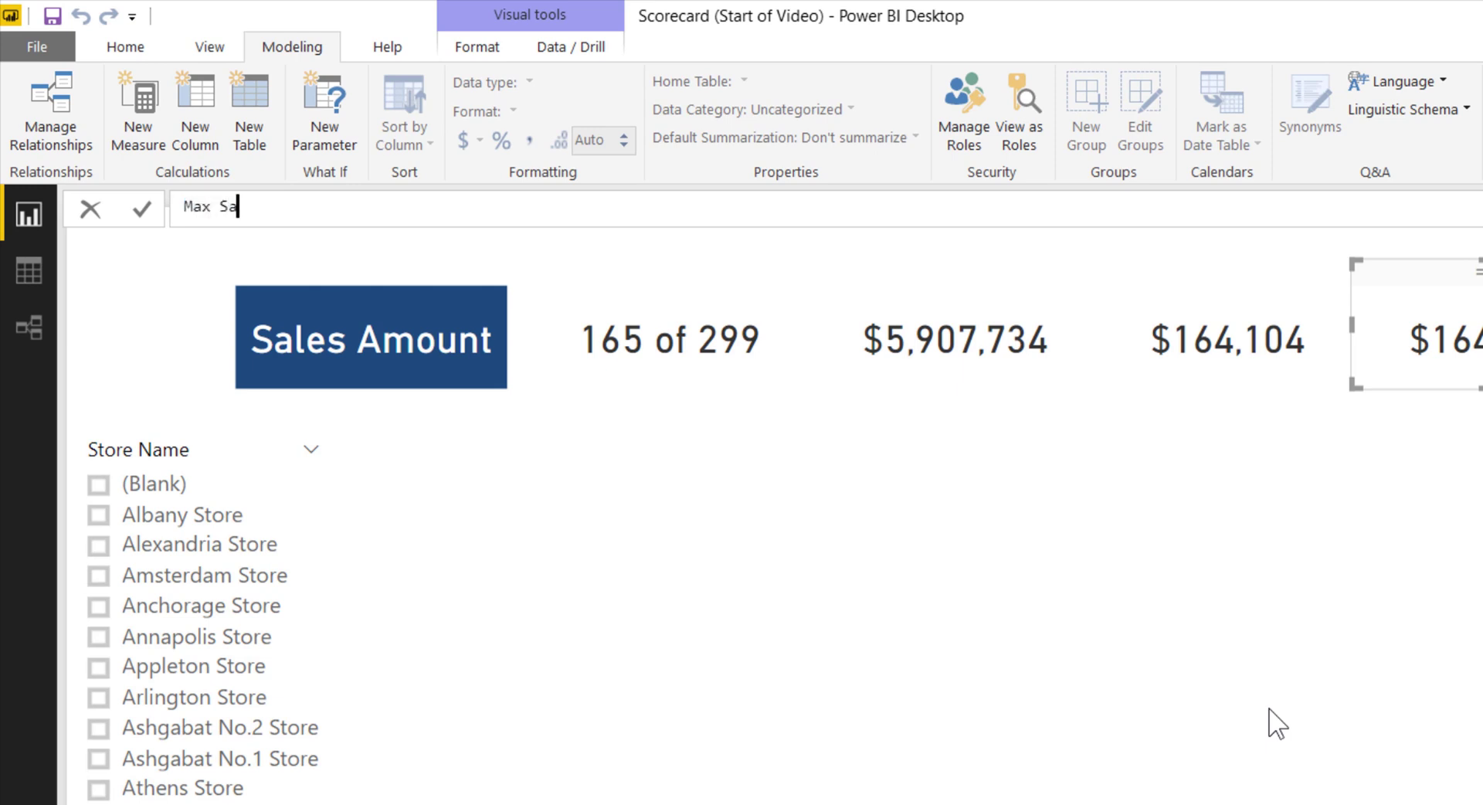
type("les Month = CALCULATE(max")
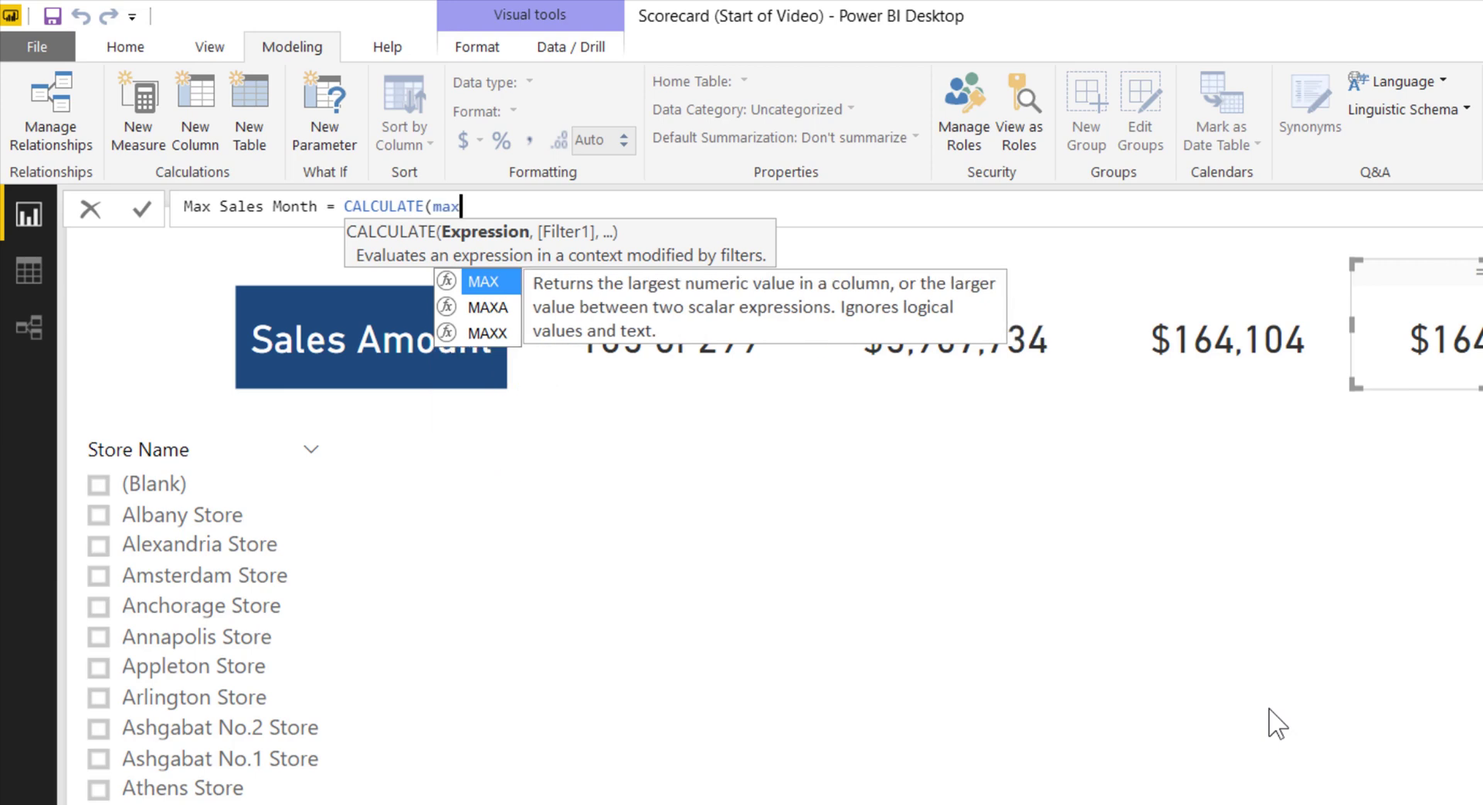
type("(month")
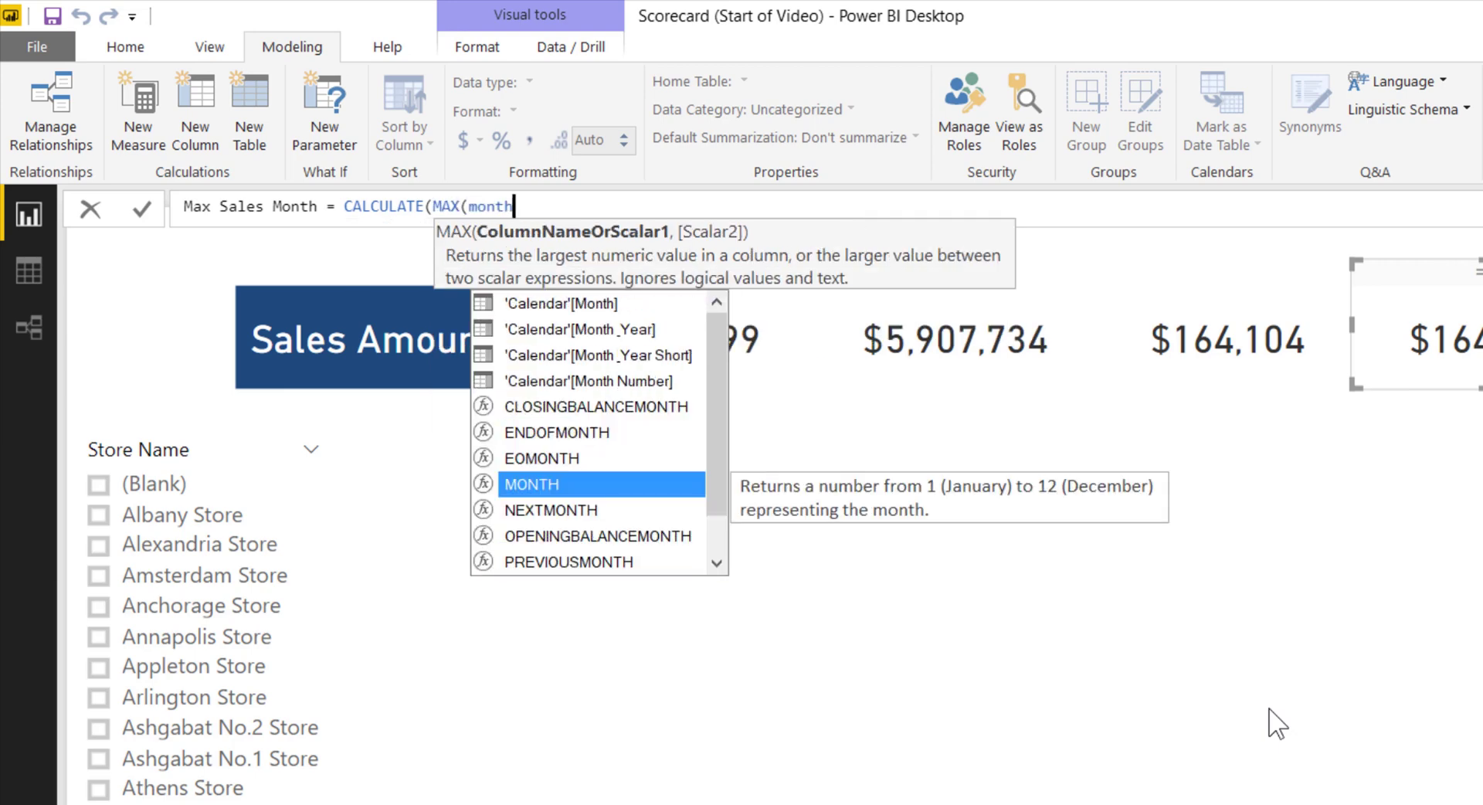
key("Up")
key("Up")
key("Up")
key("Up")
key("Up")
key("Up")
key("Tab")
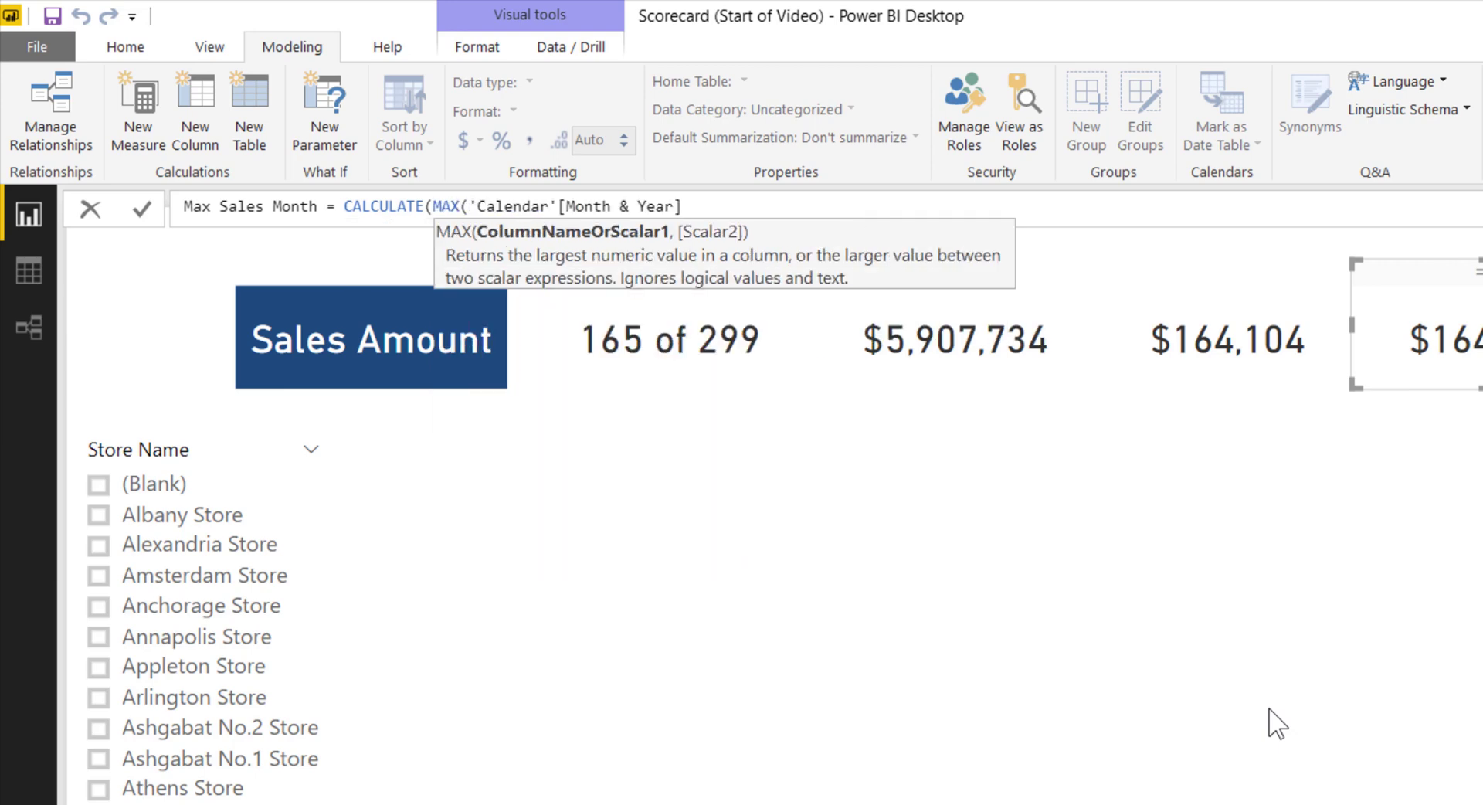
type("), ")
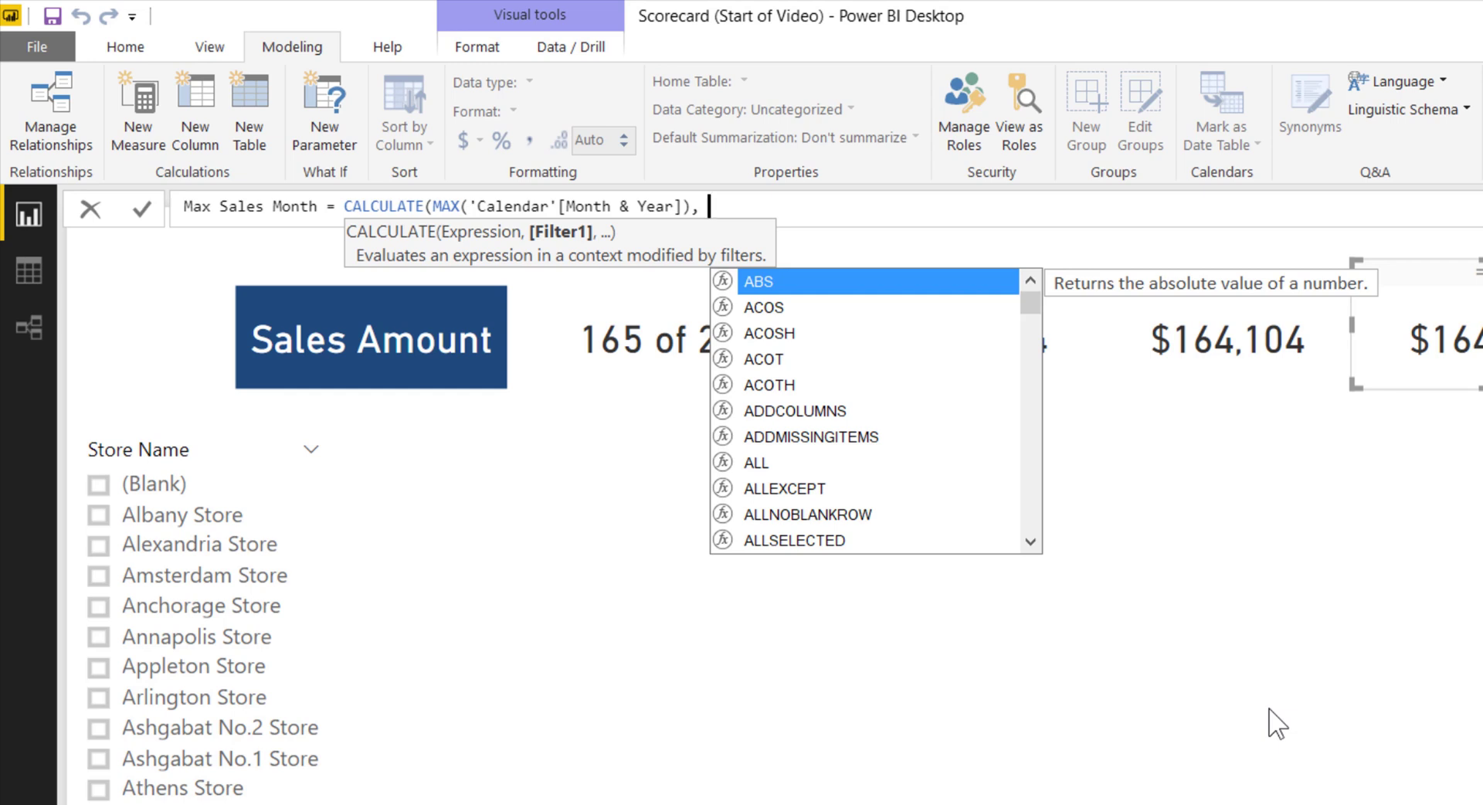
type("filter")
key("Tab")
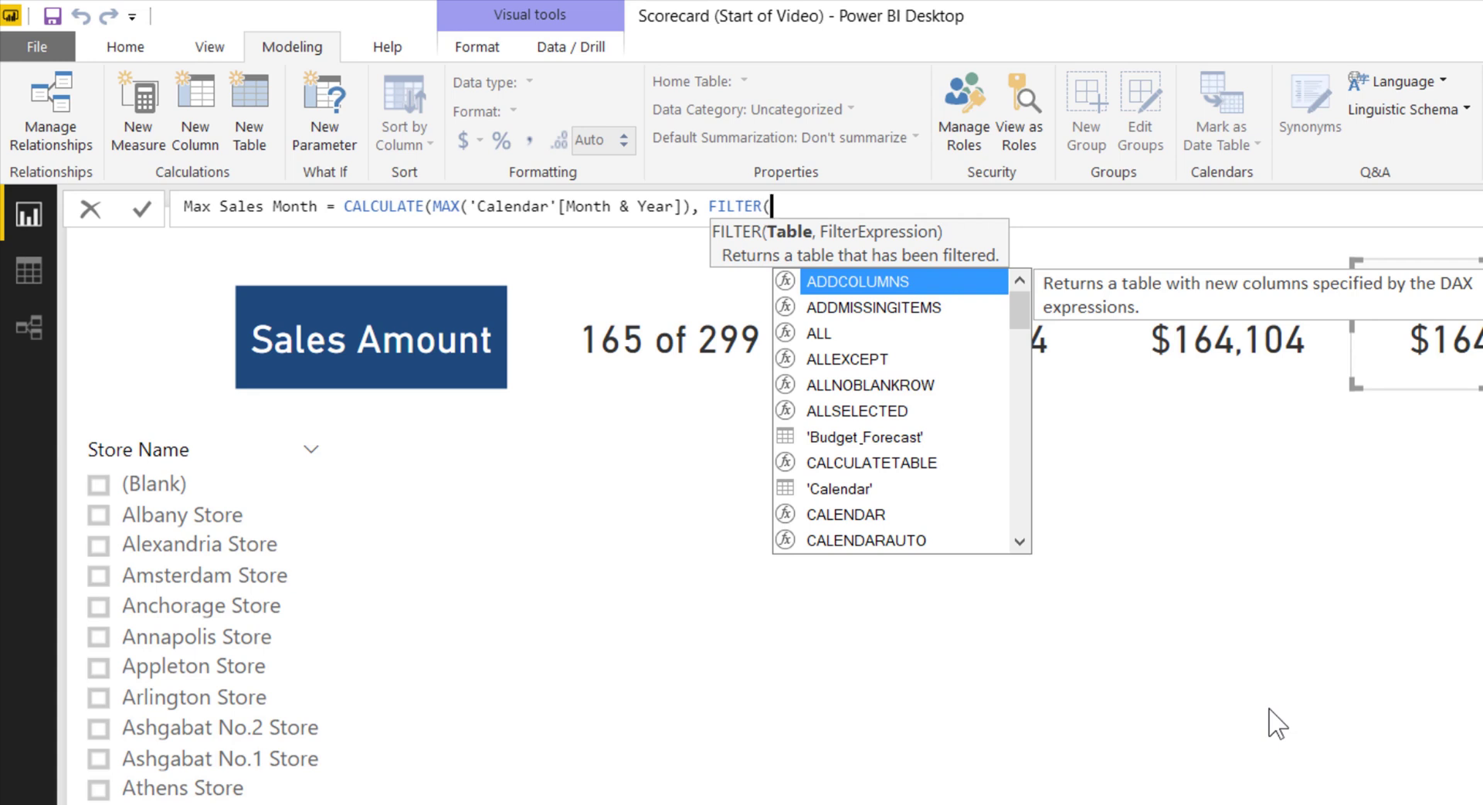
Complete the filter as FILTER(ALL('Calendar'), [Sales Amount]) and commit the measure.
type("all")
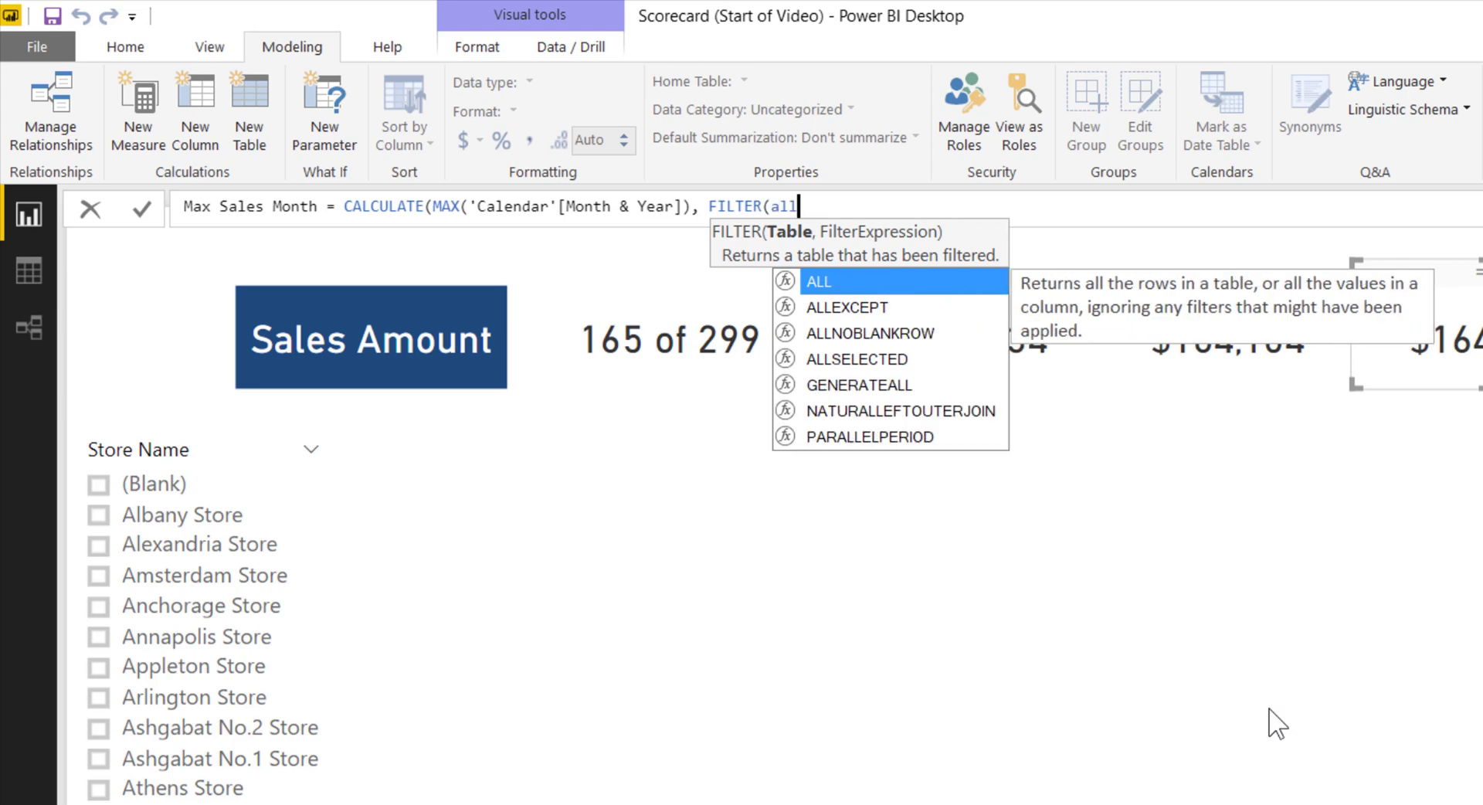
key("Tab")
type("ca")
key("Tab")
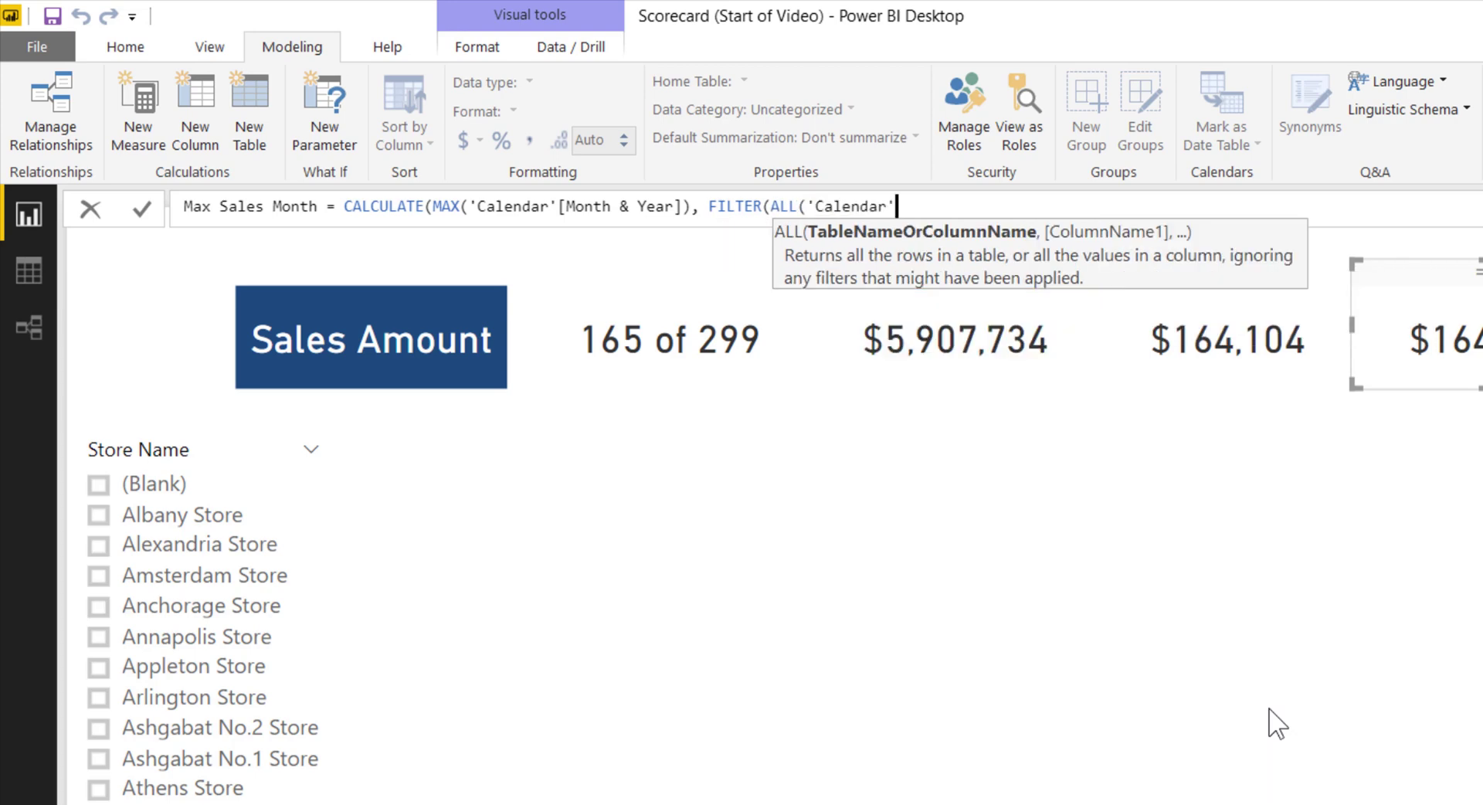
type("),")
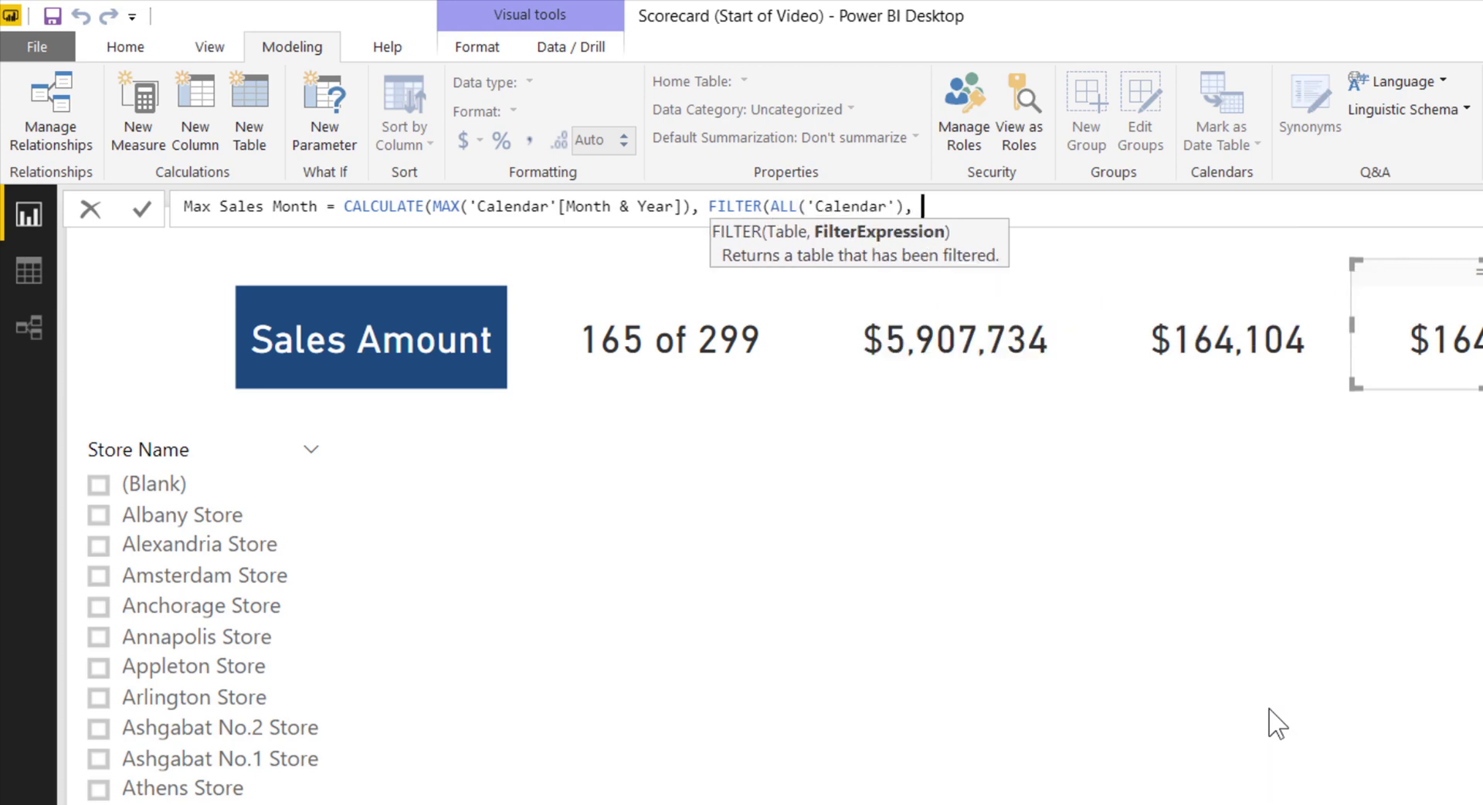
type(" sales")
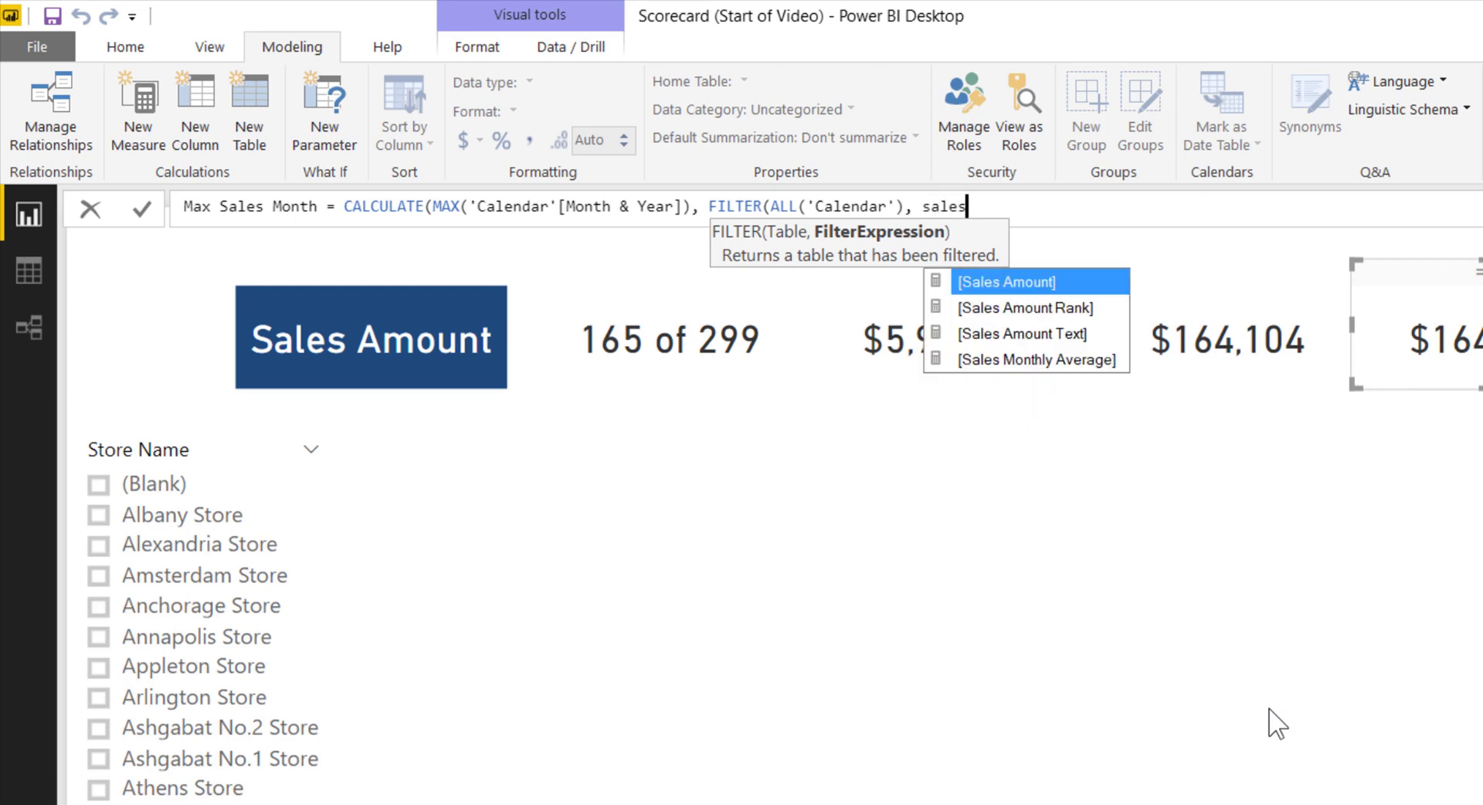
key("Tab")
type(") )")
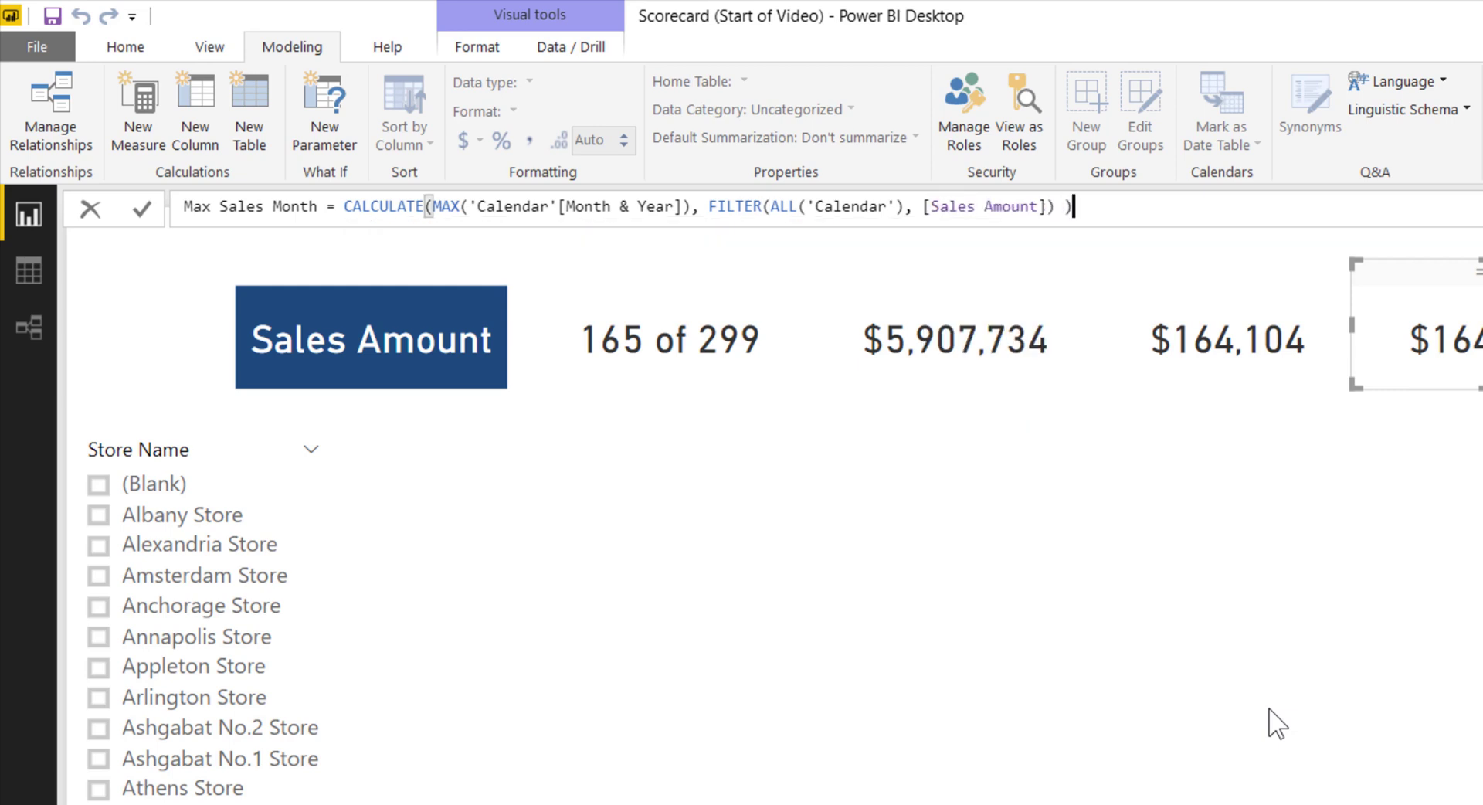
key("Return")
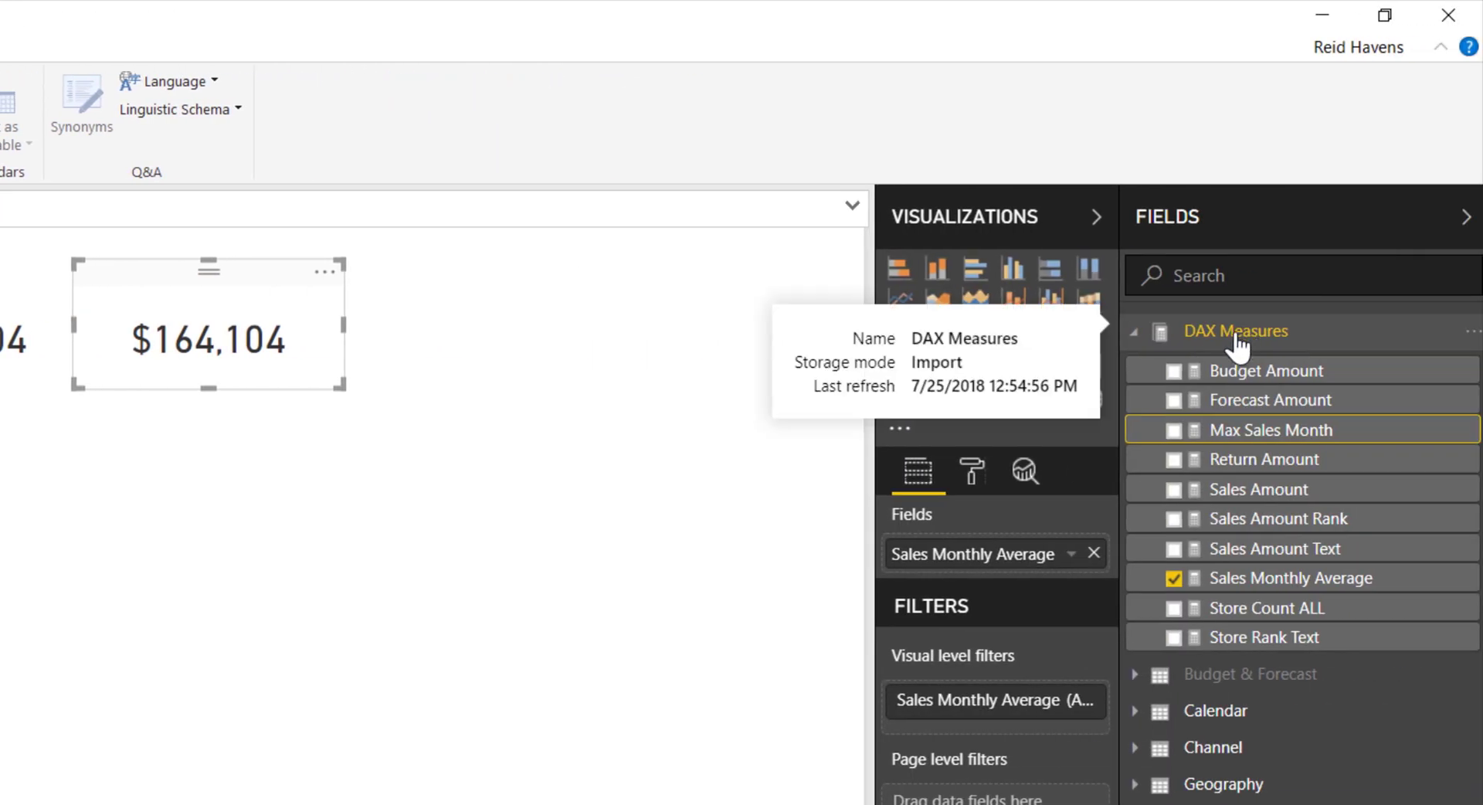
Start a new DAX Measures measure named Latest Sales Amount.
right_click(1236, 340)
left_click(1324, 345)
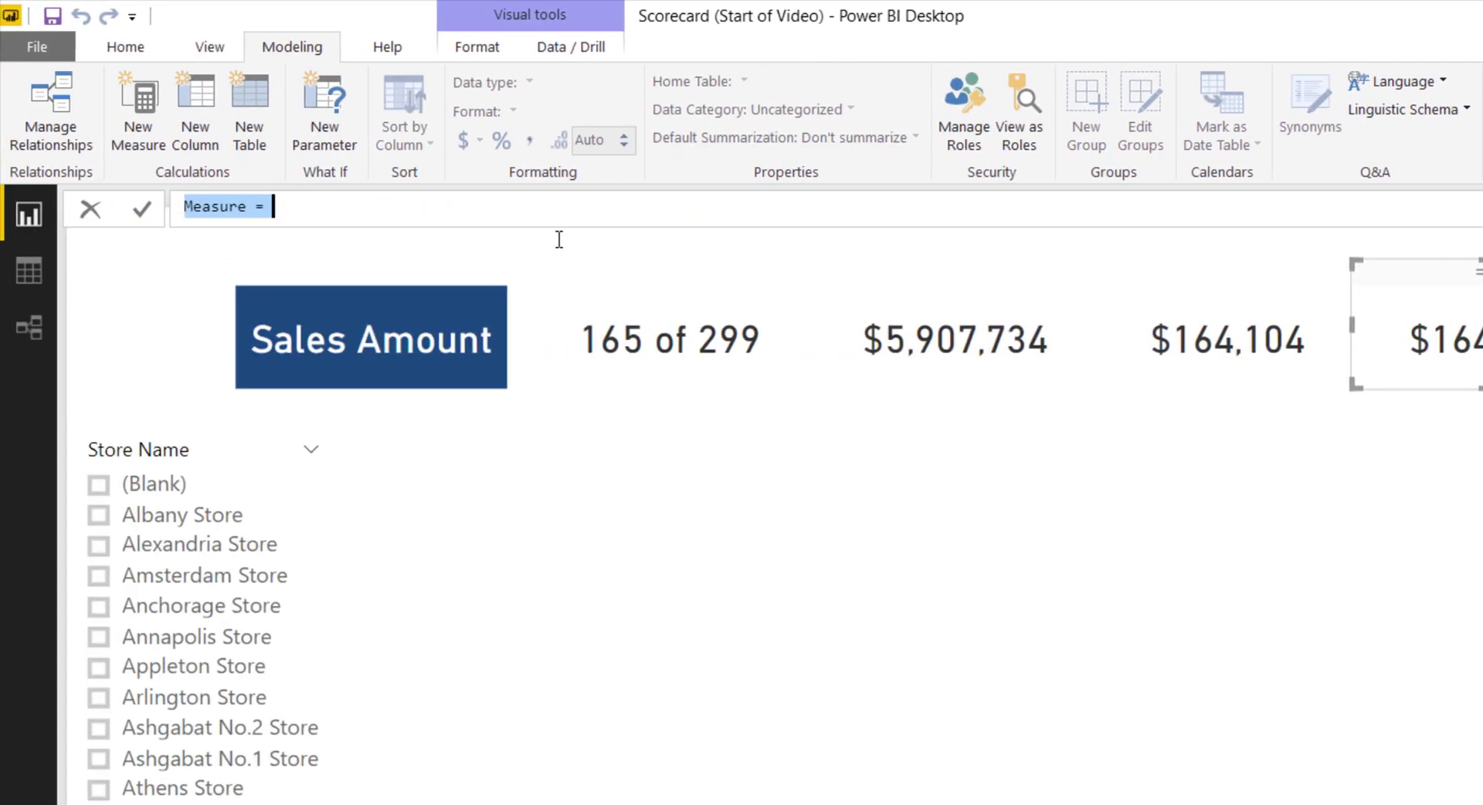
type("Latest")
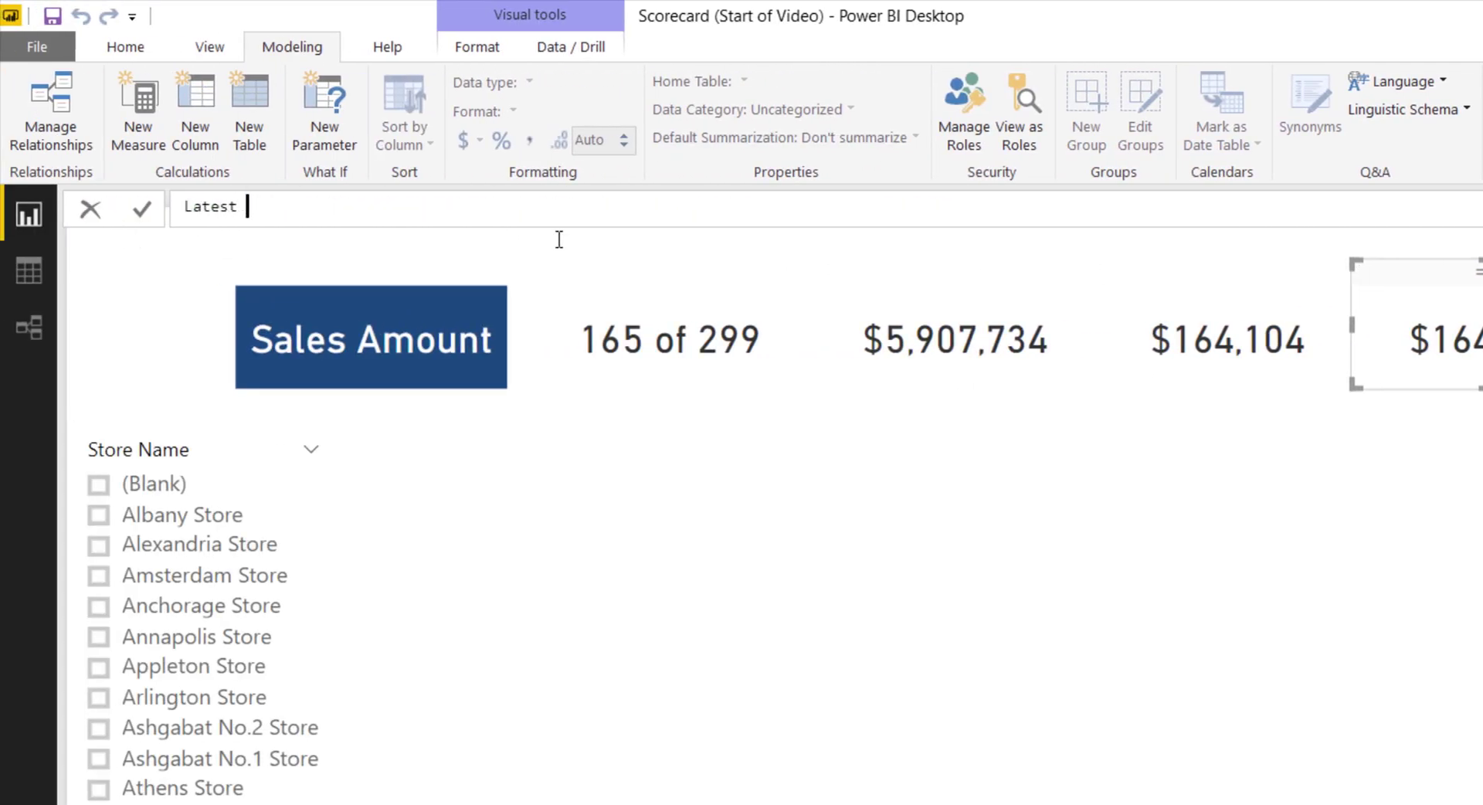
type(" sales")
key("shift+End")
type("Sales Amount = CAL")
Enter CALCULATE([Sales Amount], FILTER('Calendar', as the start of its formula.
key("Tab")
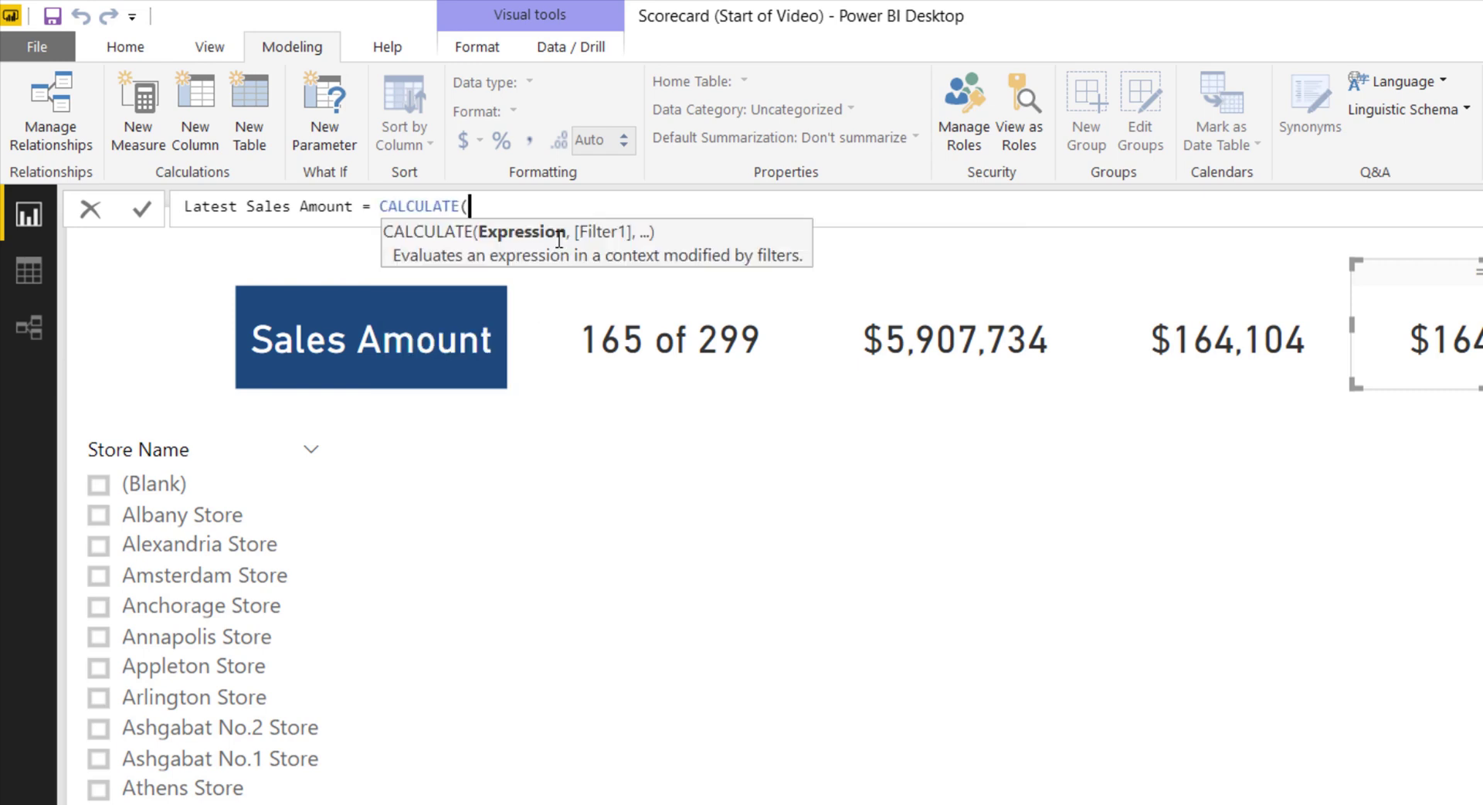
type("[sales")
key("Tab")
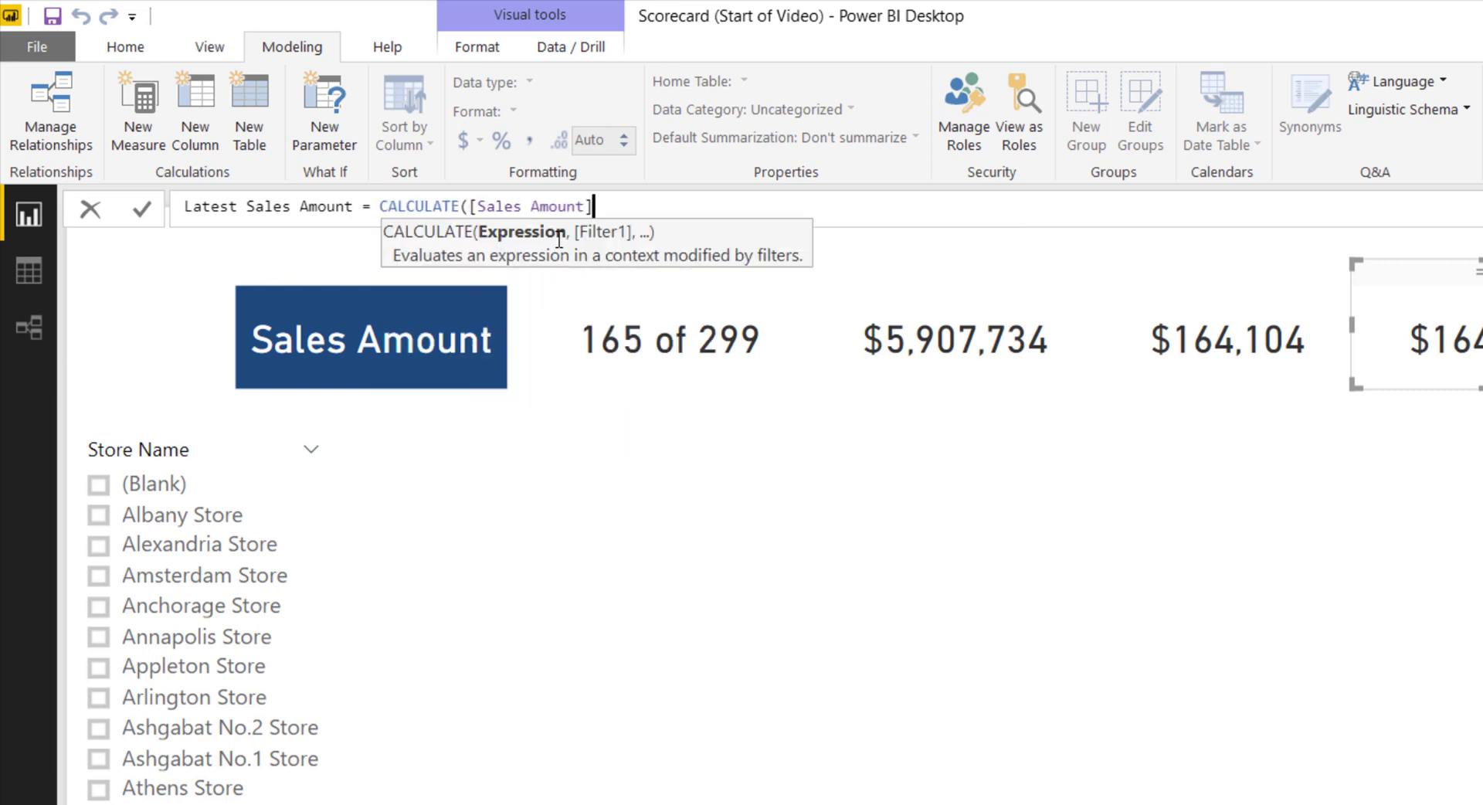
type(", filter")
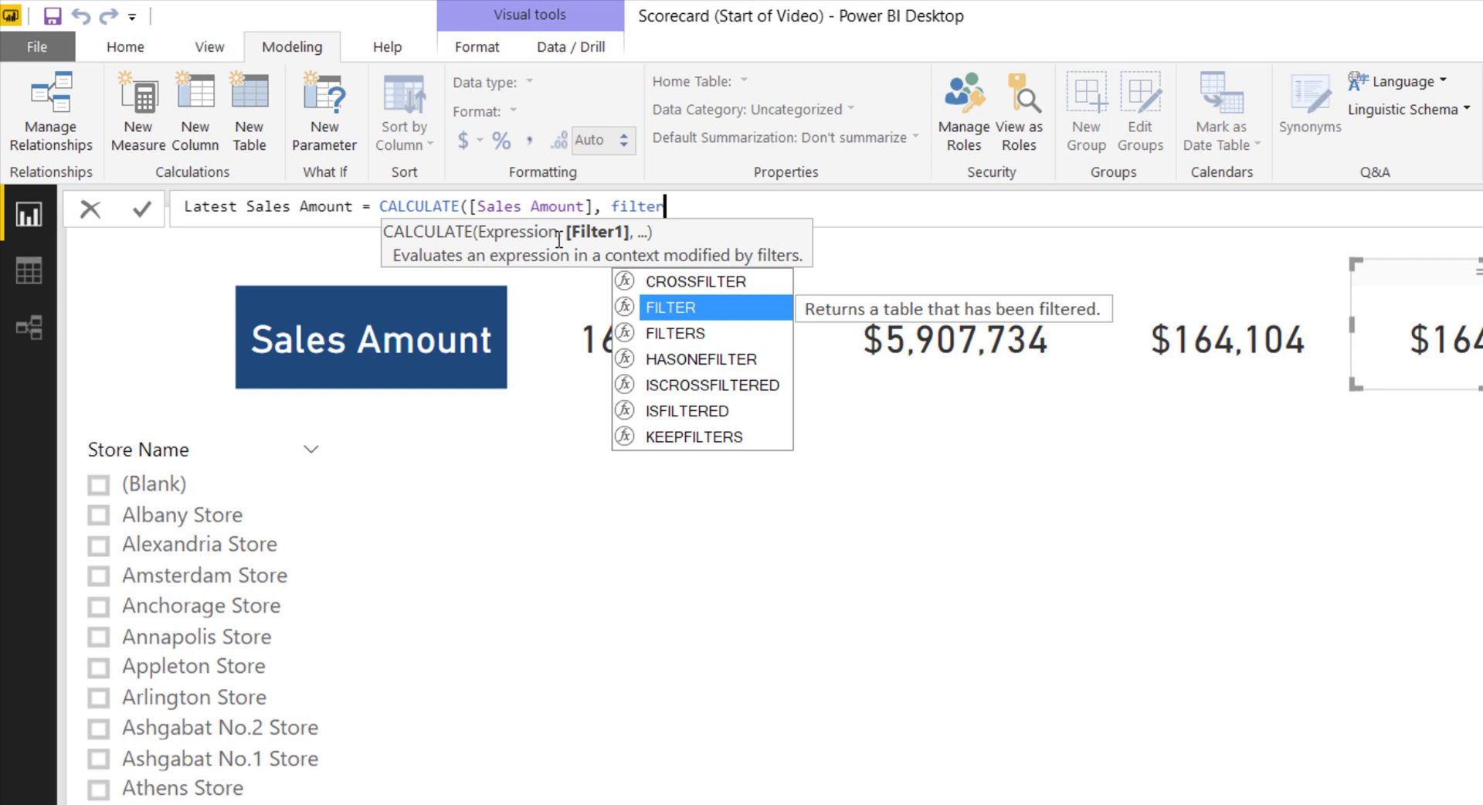
key("Tab")
type("calenda")
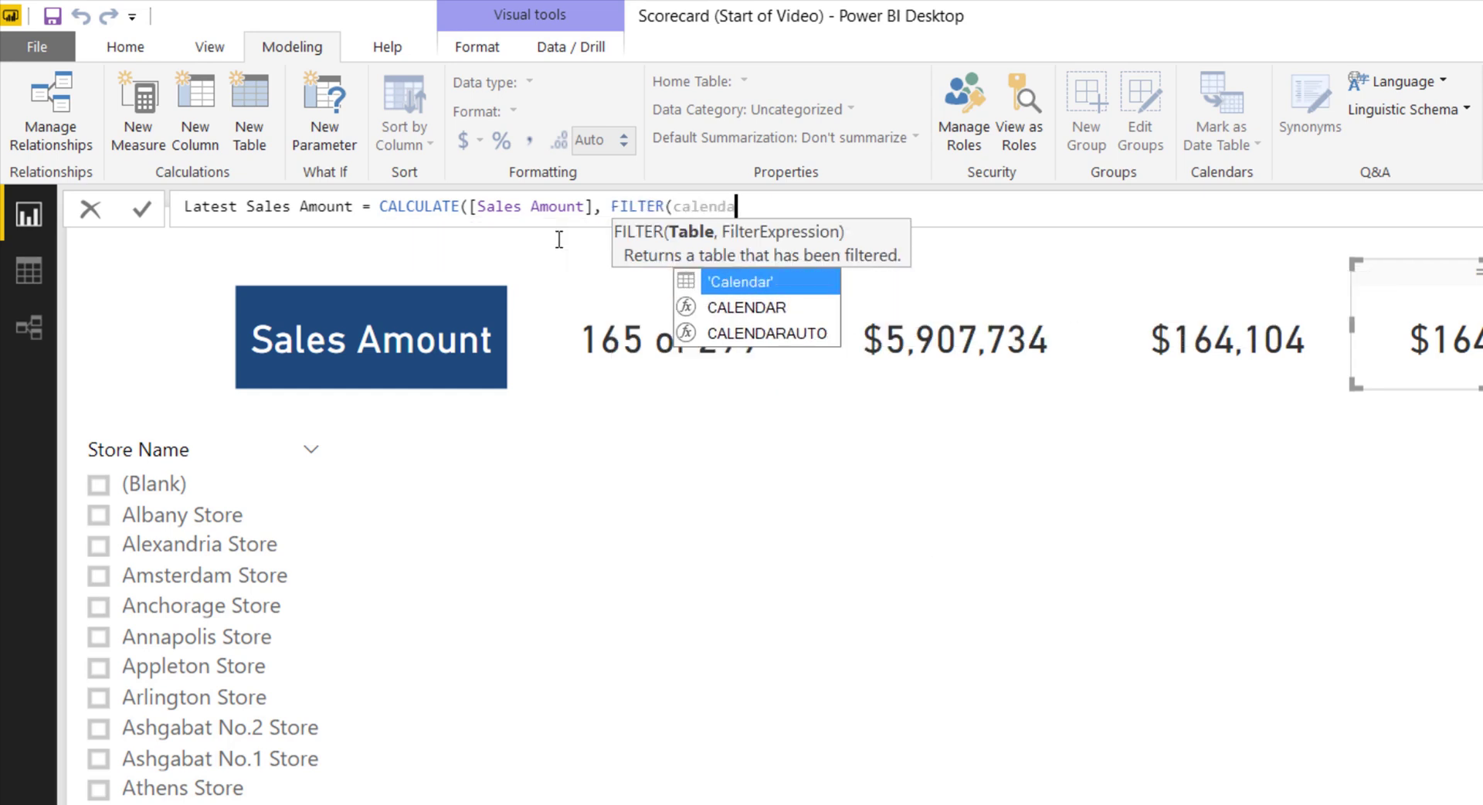
key("Tab")
Finish with the condition 'Calendar'[Month & Year] = [Max Sales Month] and close the parentheses.
type(", ")
type("month")
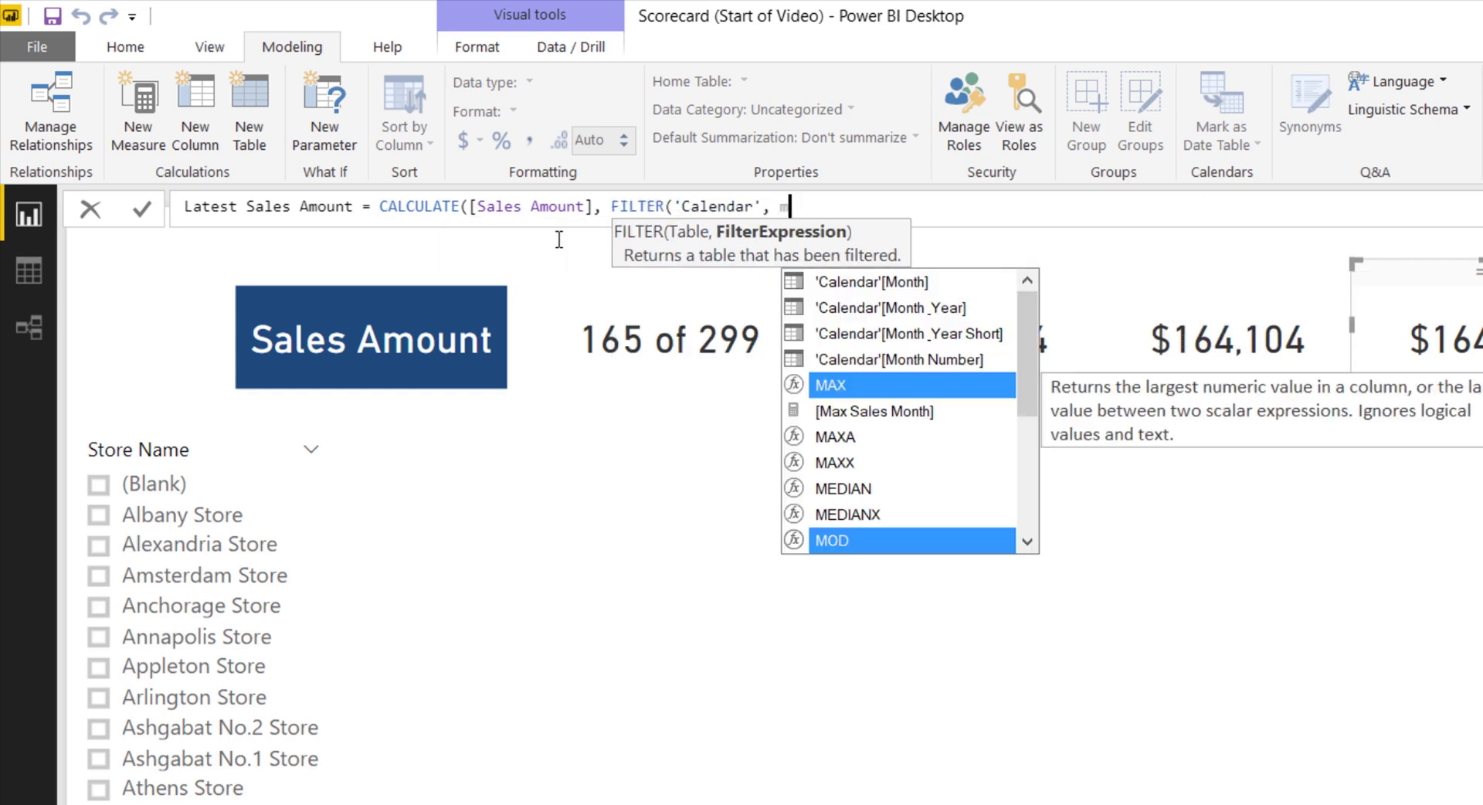
key("Up")
key("Up")
key("Up")
key("Up")
key("Up")
key("Up")
key("Up")
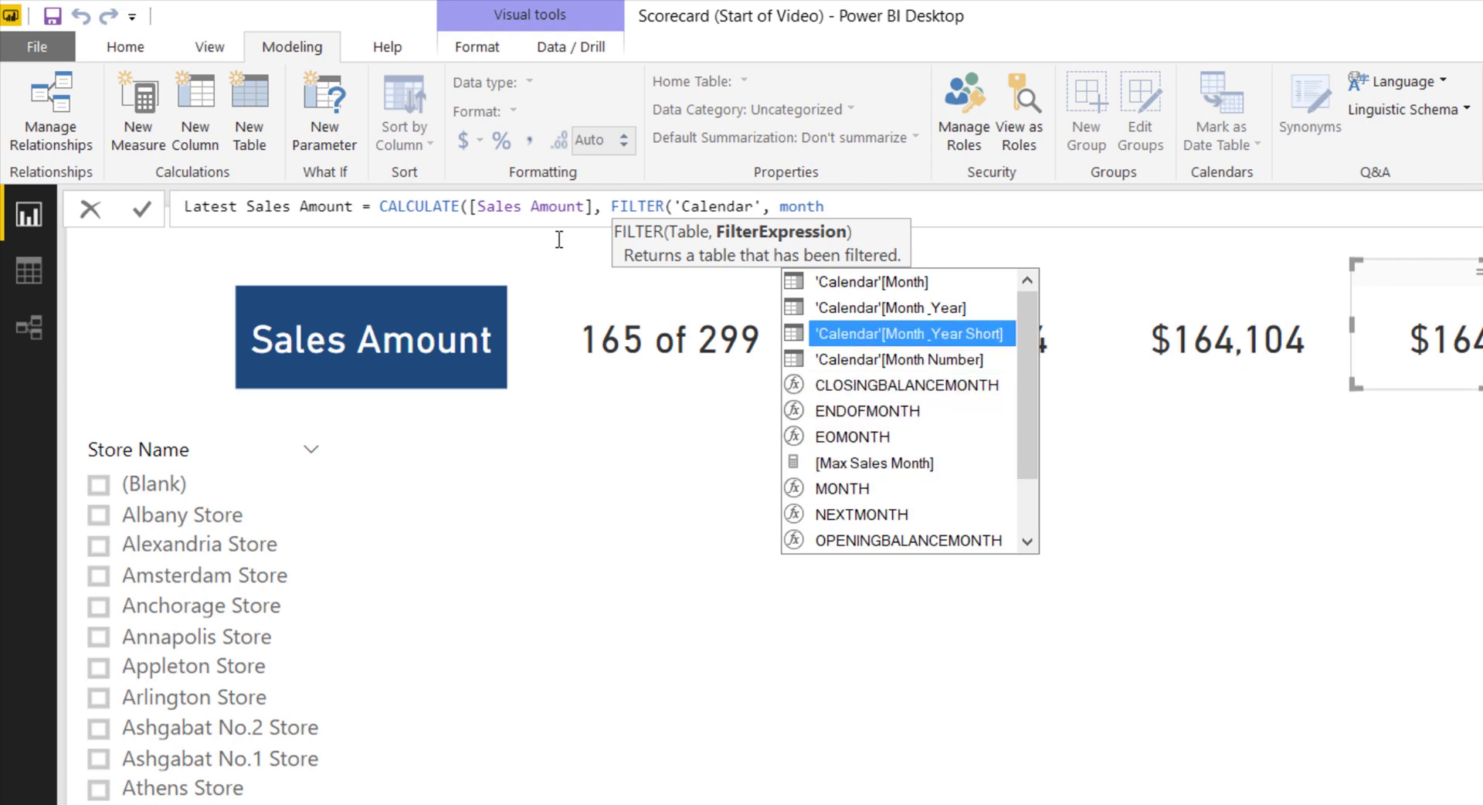
key("Tab")
type("= max")
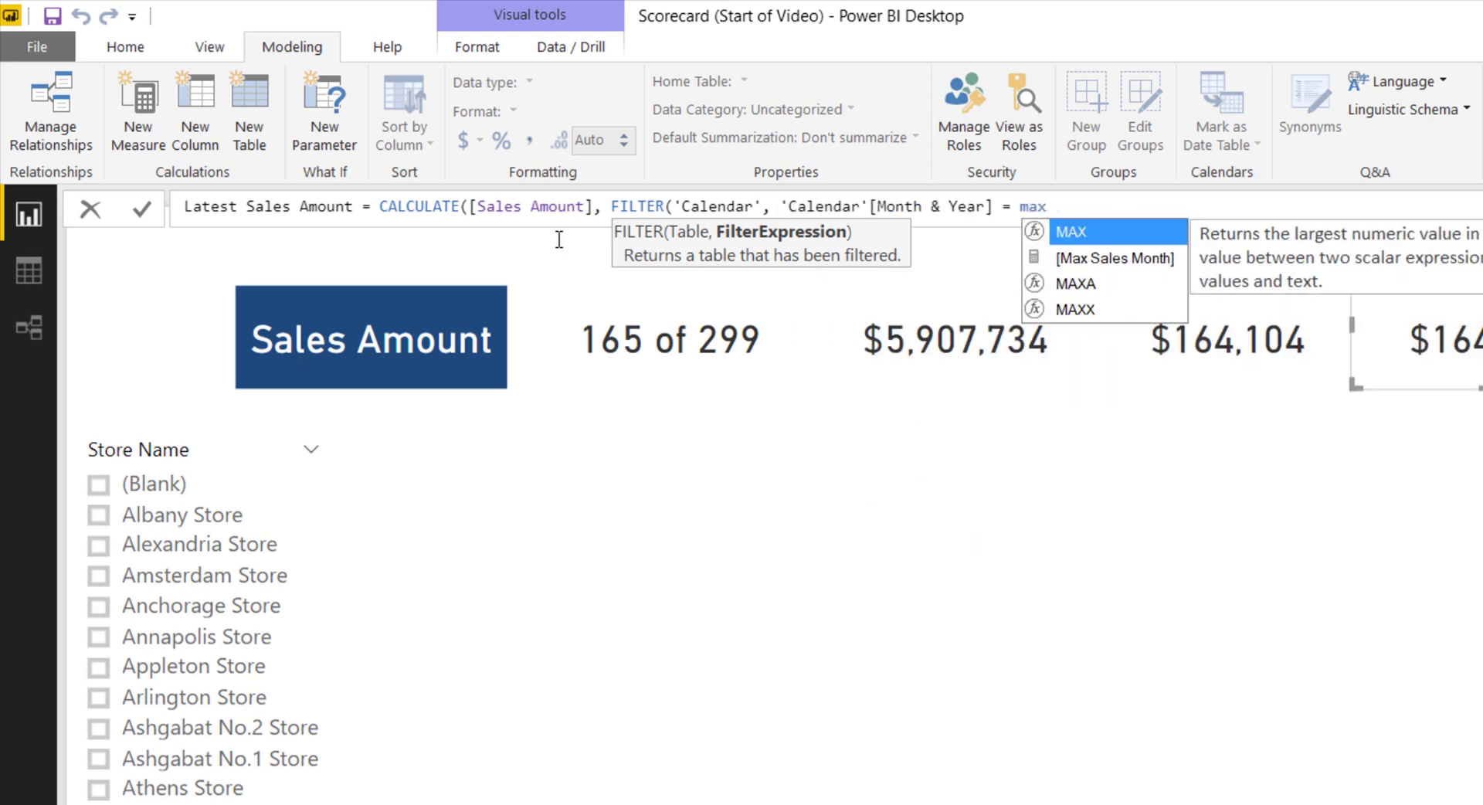
key("Down")
key("Tab")
type(") ")
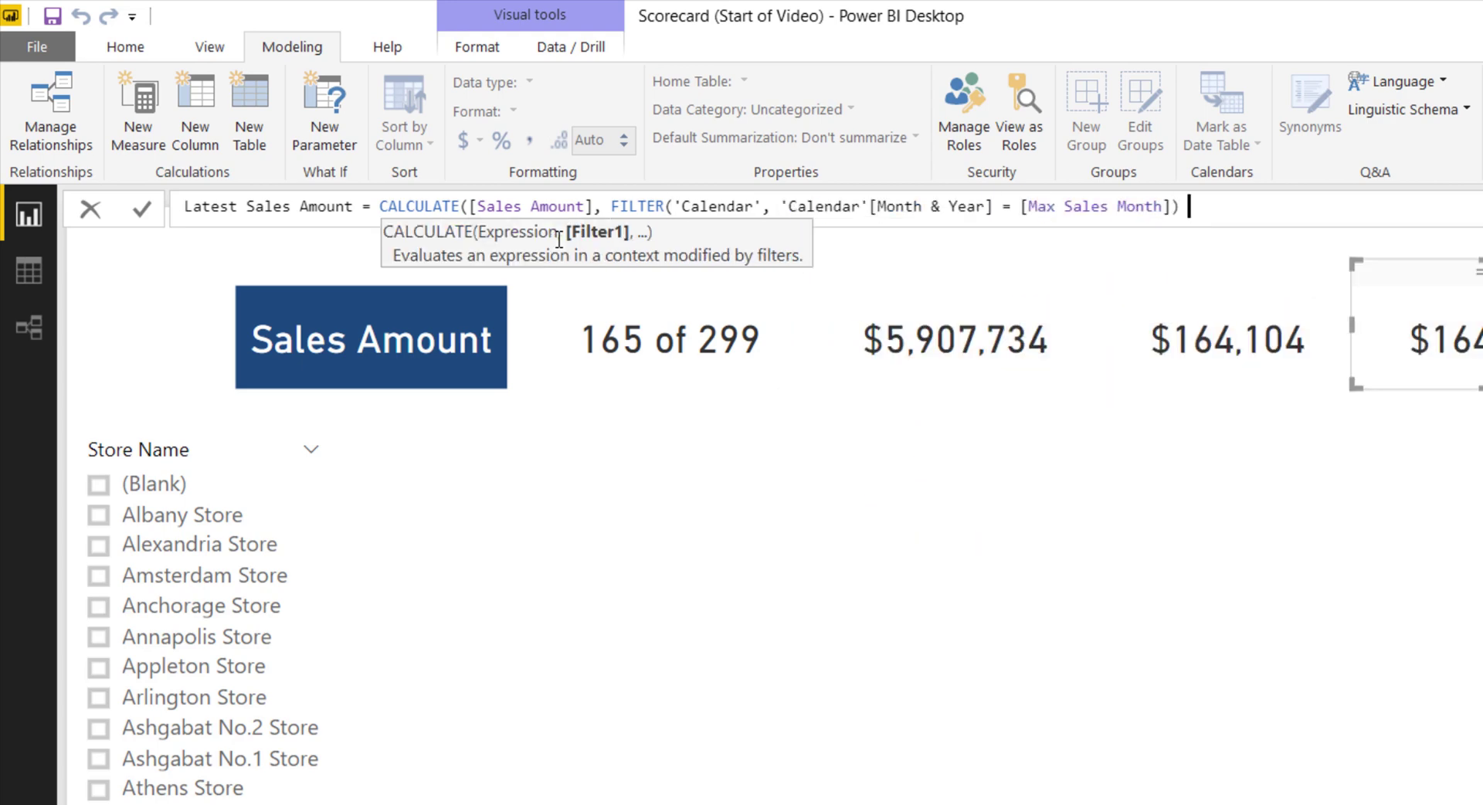
type(")")
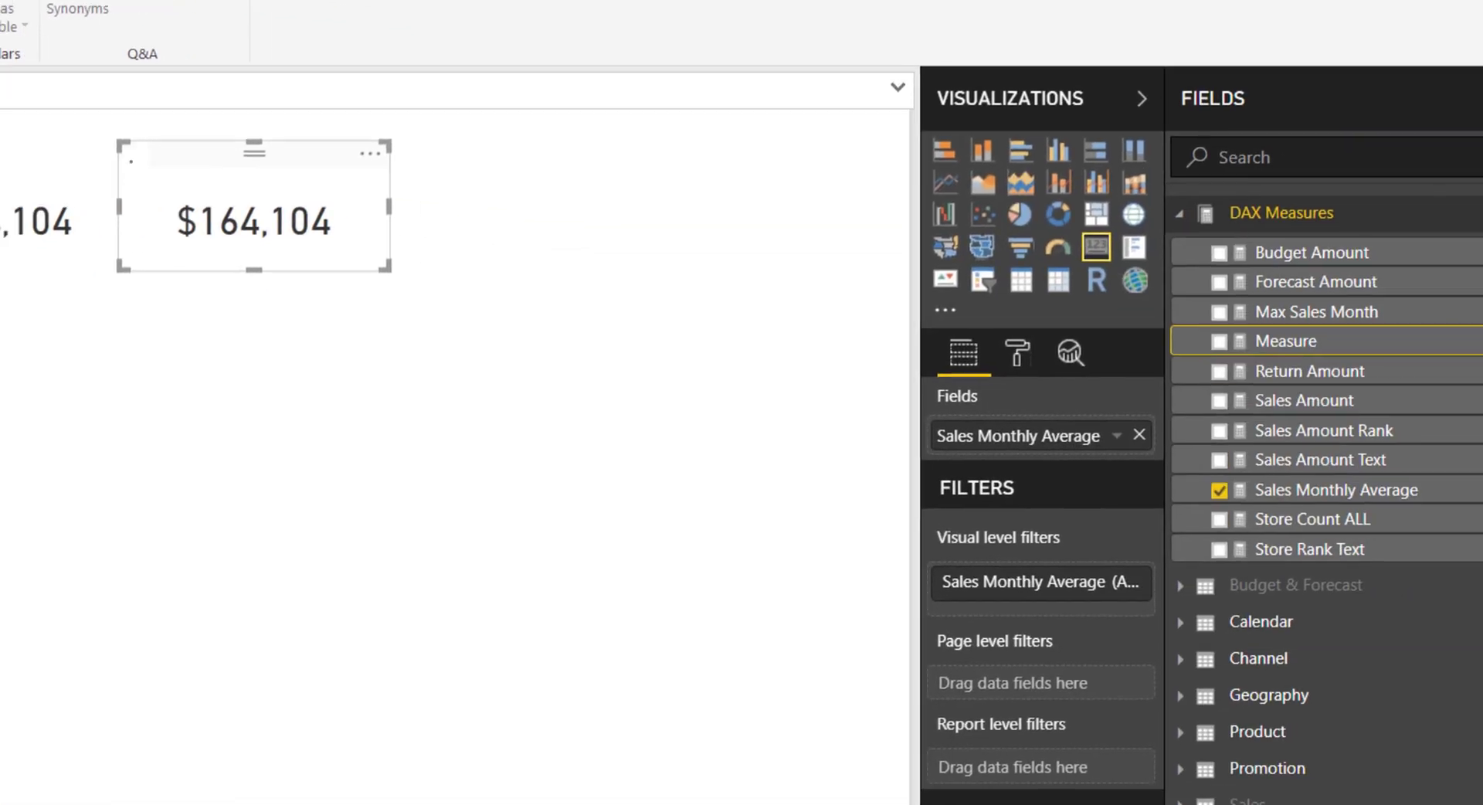
Commit the Latest Sales Amount measure and show it in the fifth card.
key("Return")
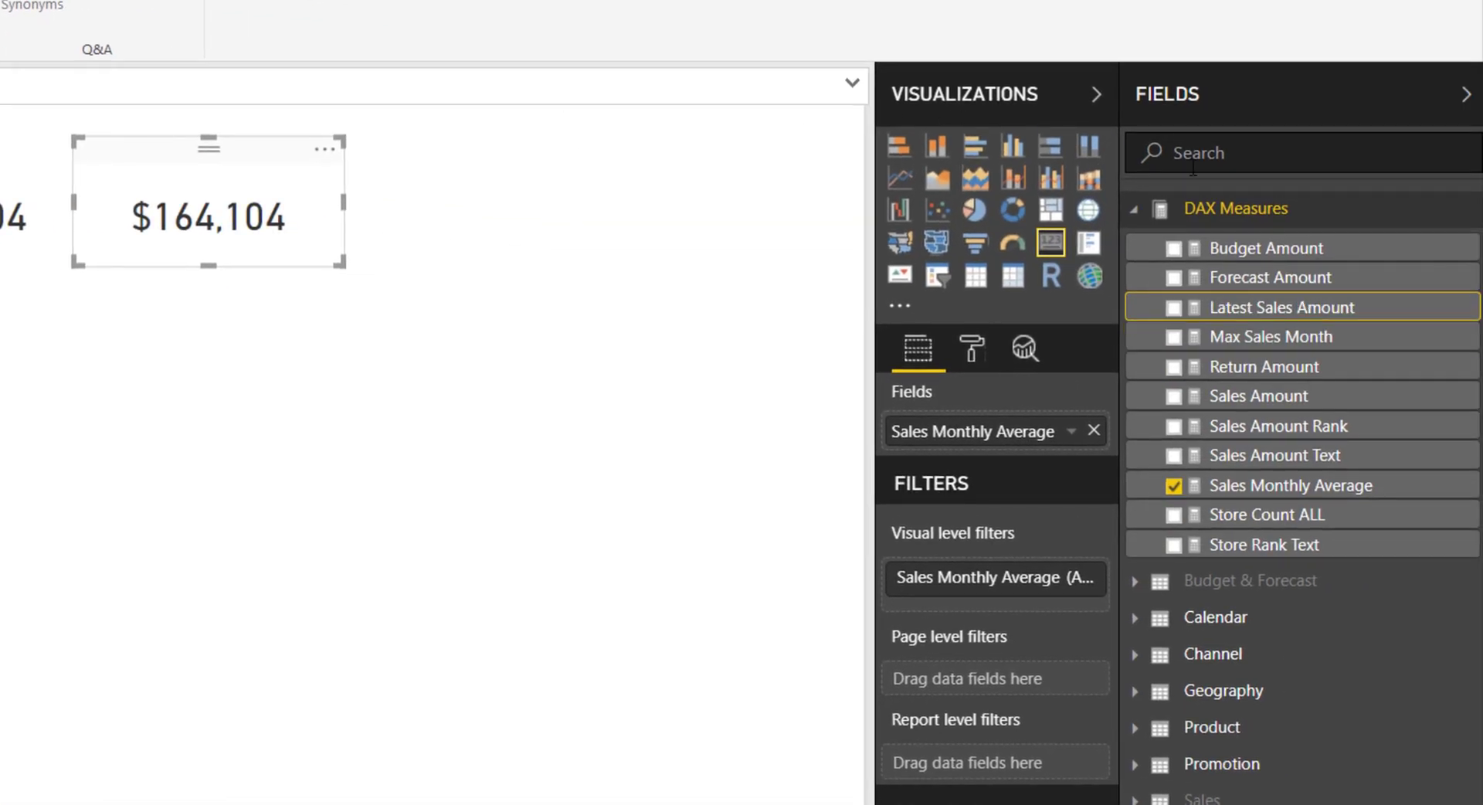
left_click(1306, 308)
left_click_drag(1308, 316, 1018, 431)
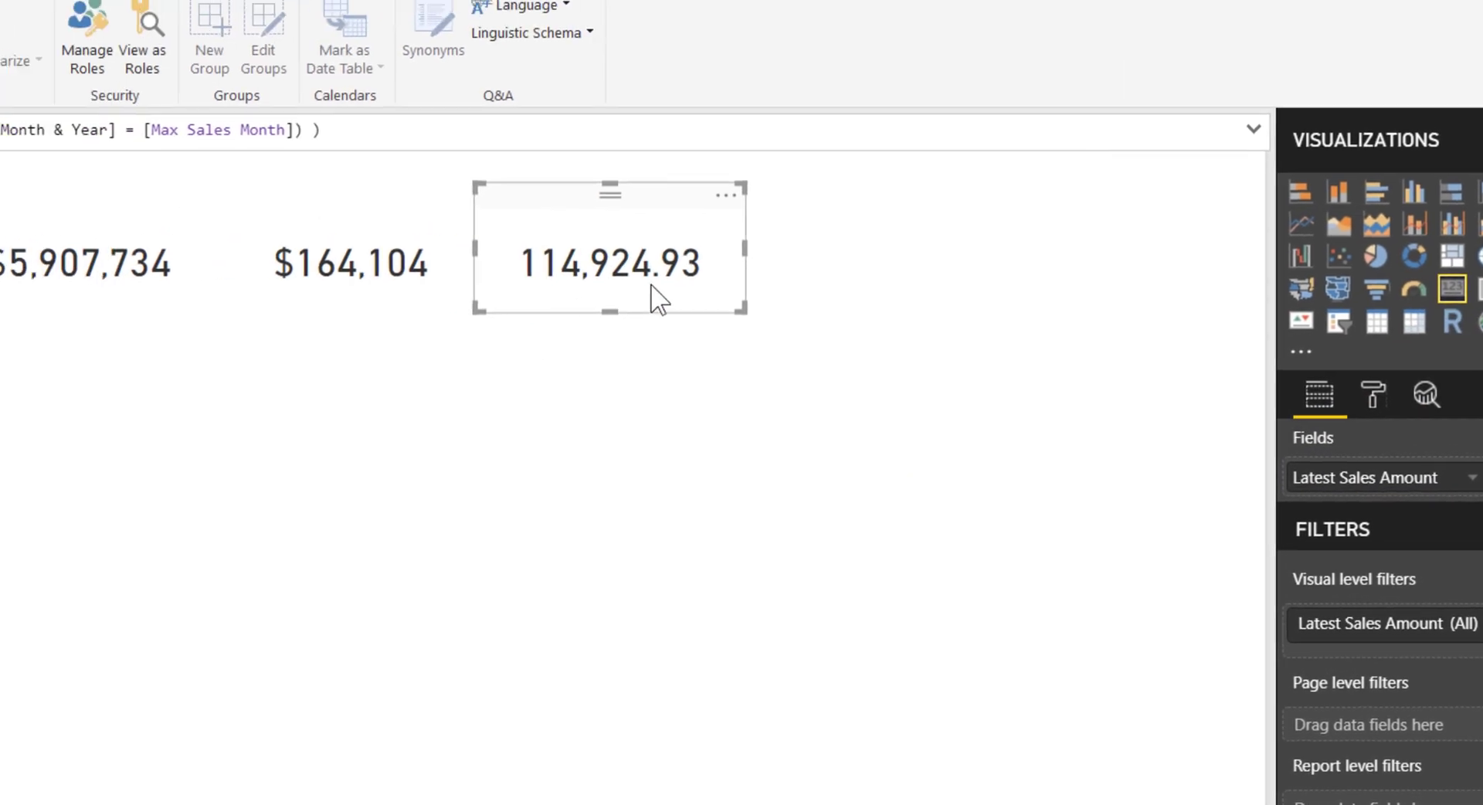
Format Latest Sales Amount as general currency with 0 decimals, giving $114,925.
left_click(265, 110)
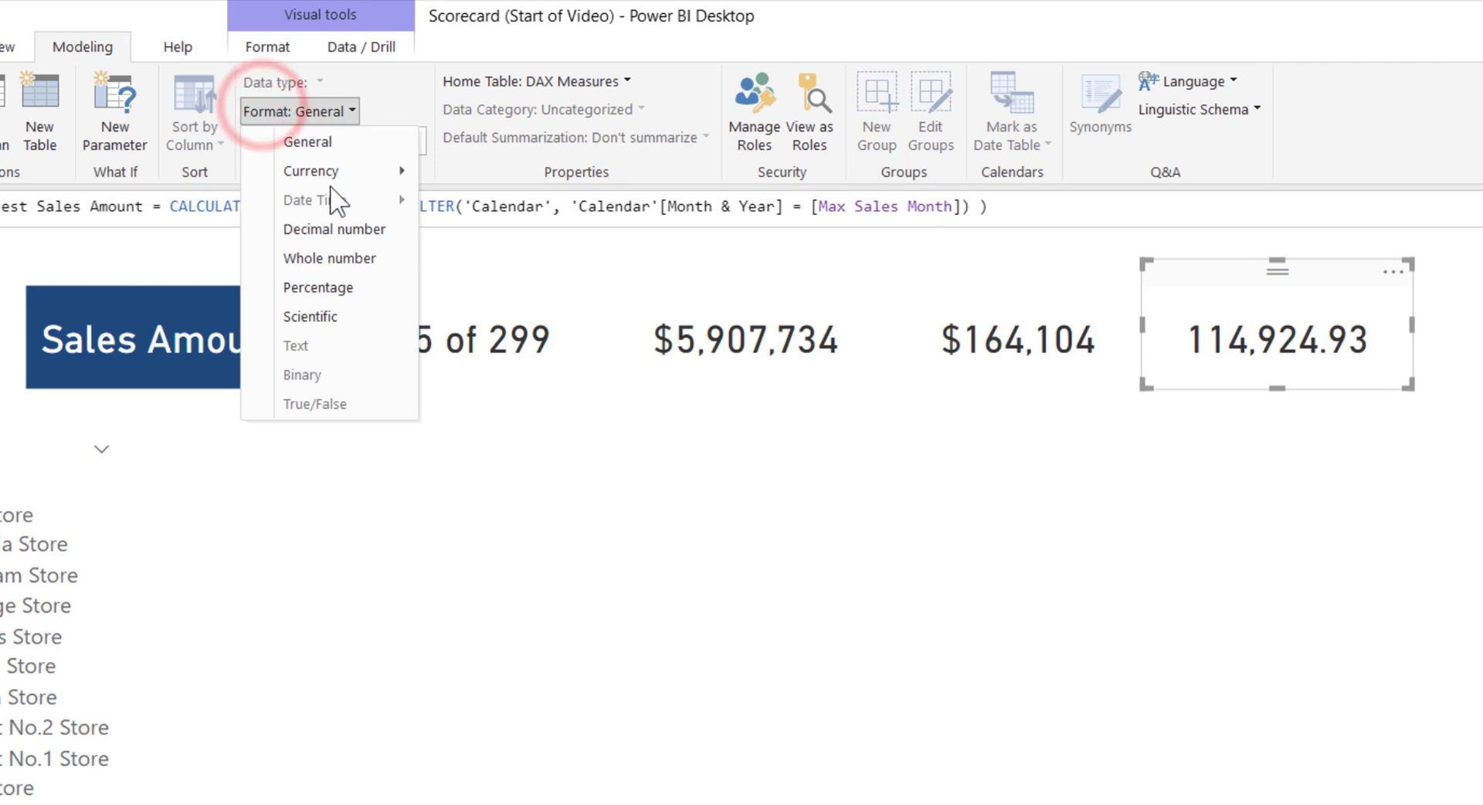
left_click(335, 171)
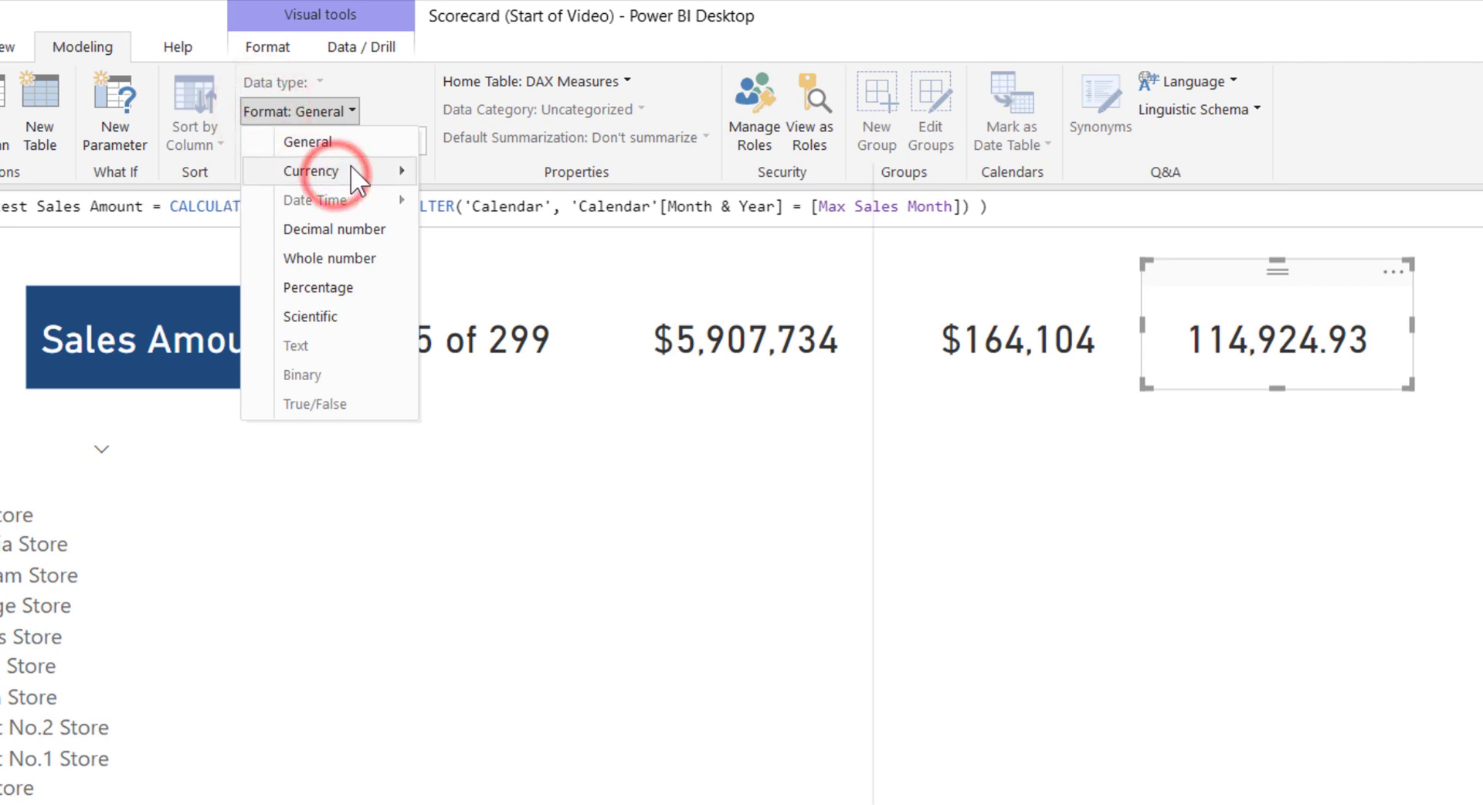
left_click(530, 217)
left_click(394, 139)
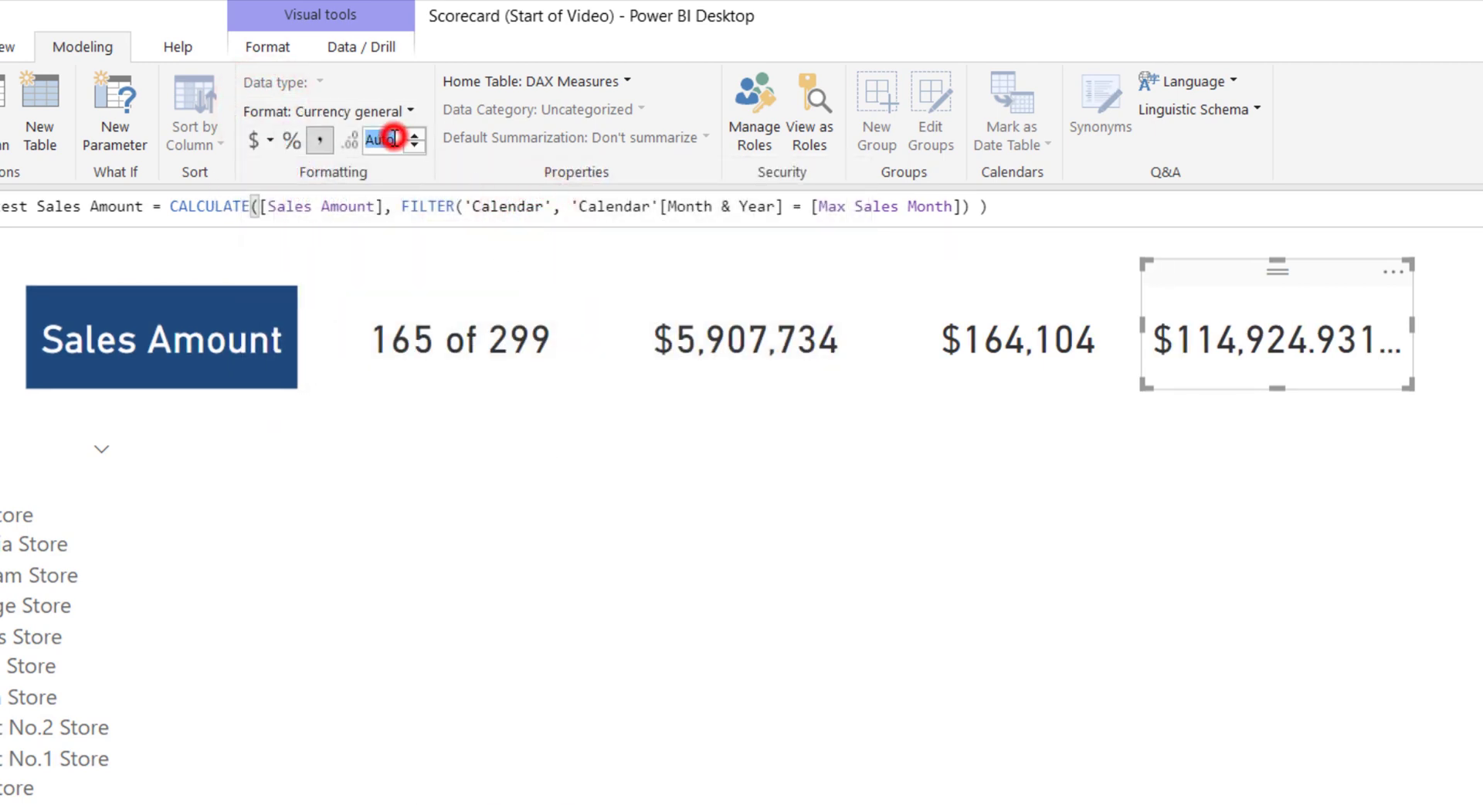
type("0")
key("Return")
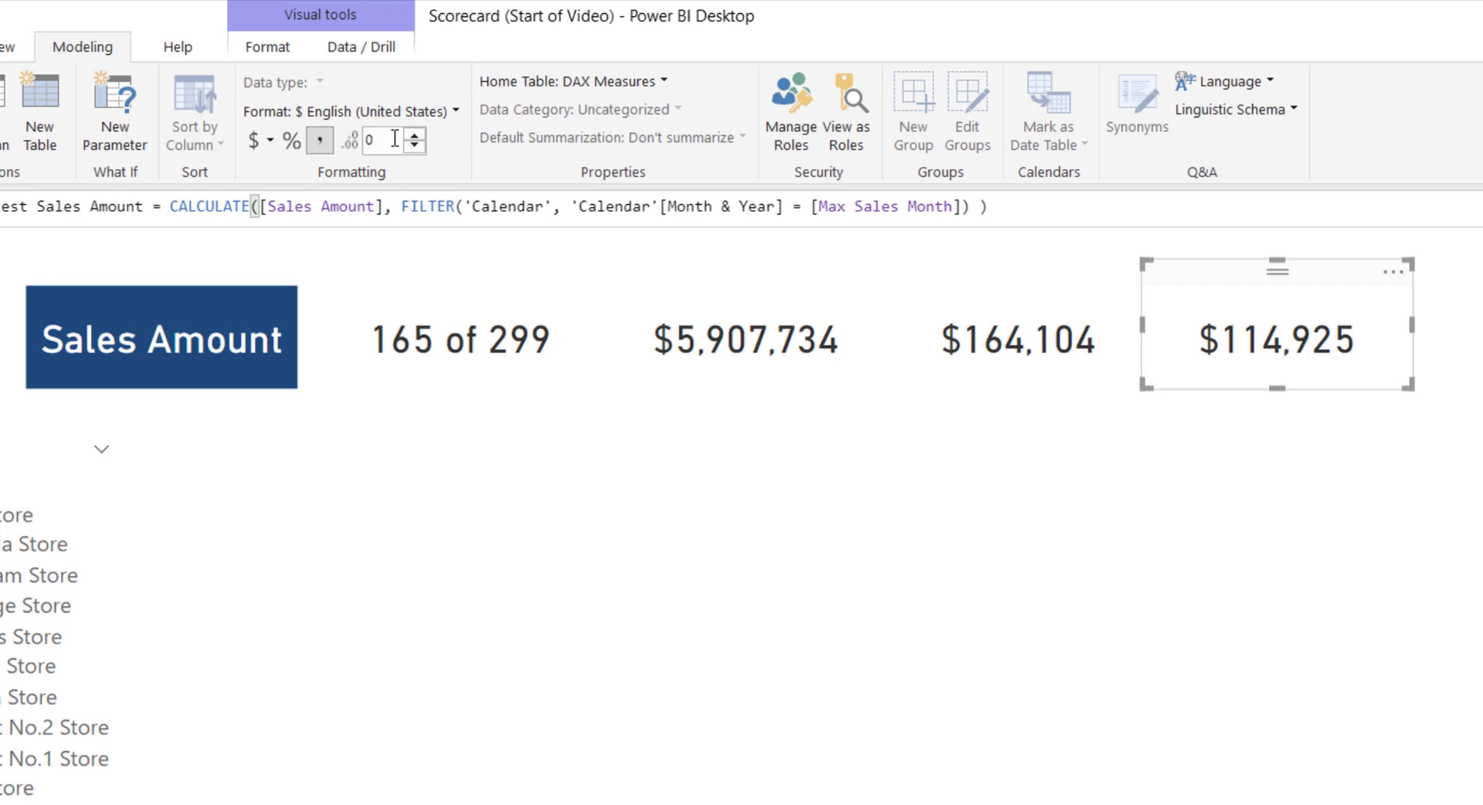
Deselect the cards and view the Final scorecard Example page for comparison.
left_click(648, 704)
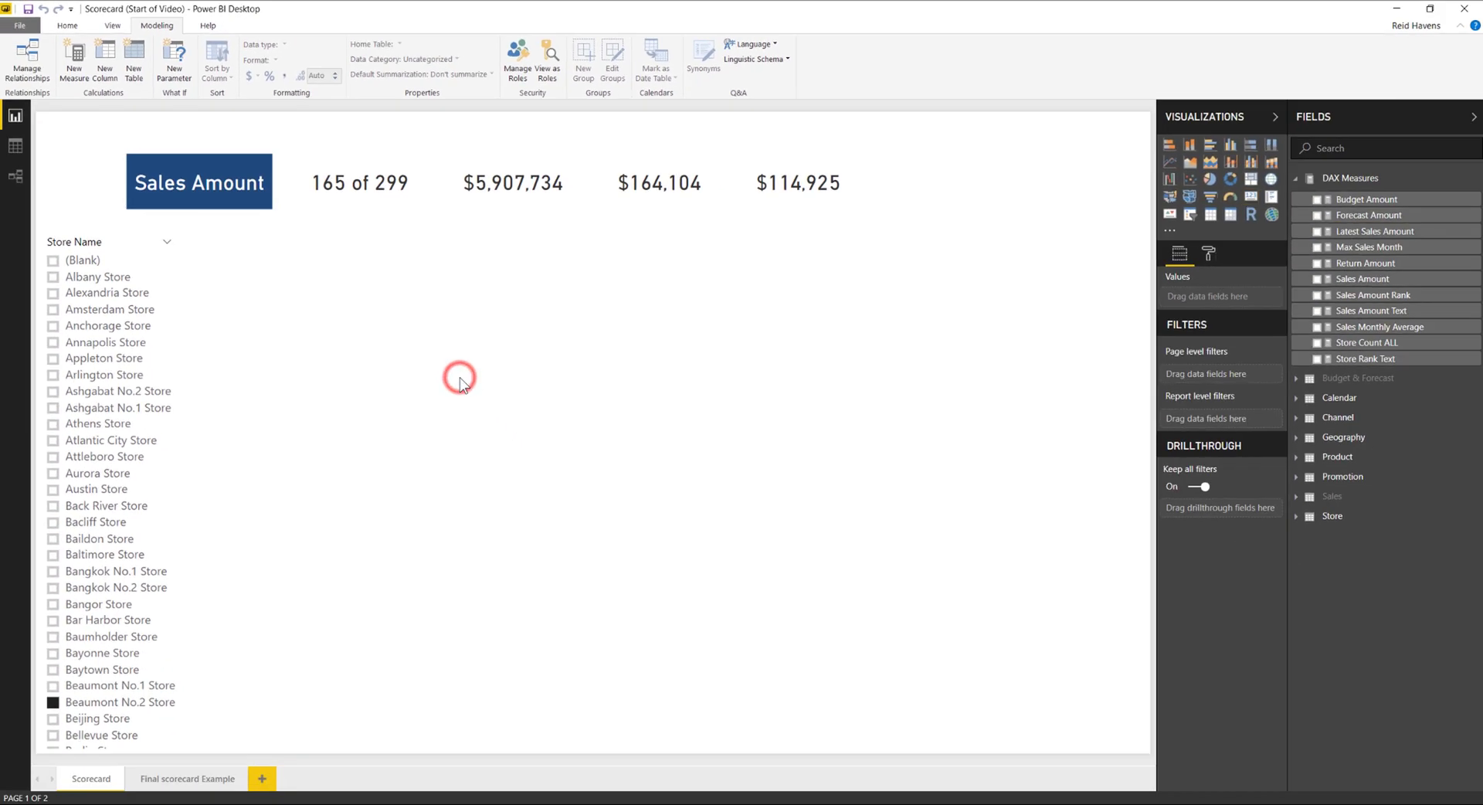
mouse_move(206, 198)
left_click(159, 776)
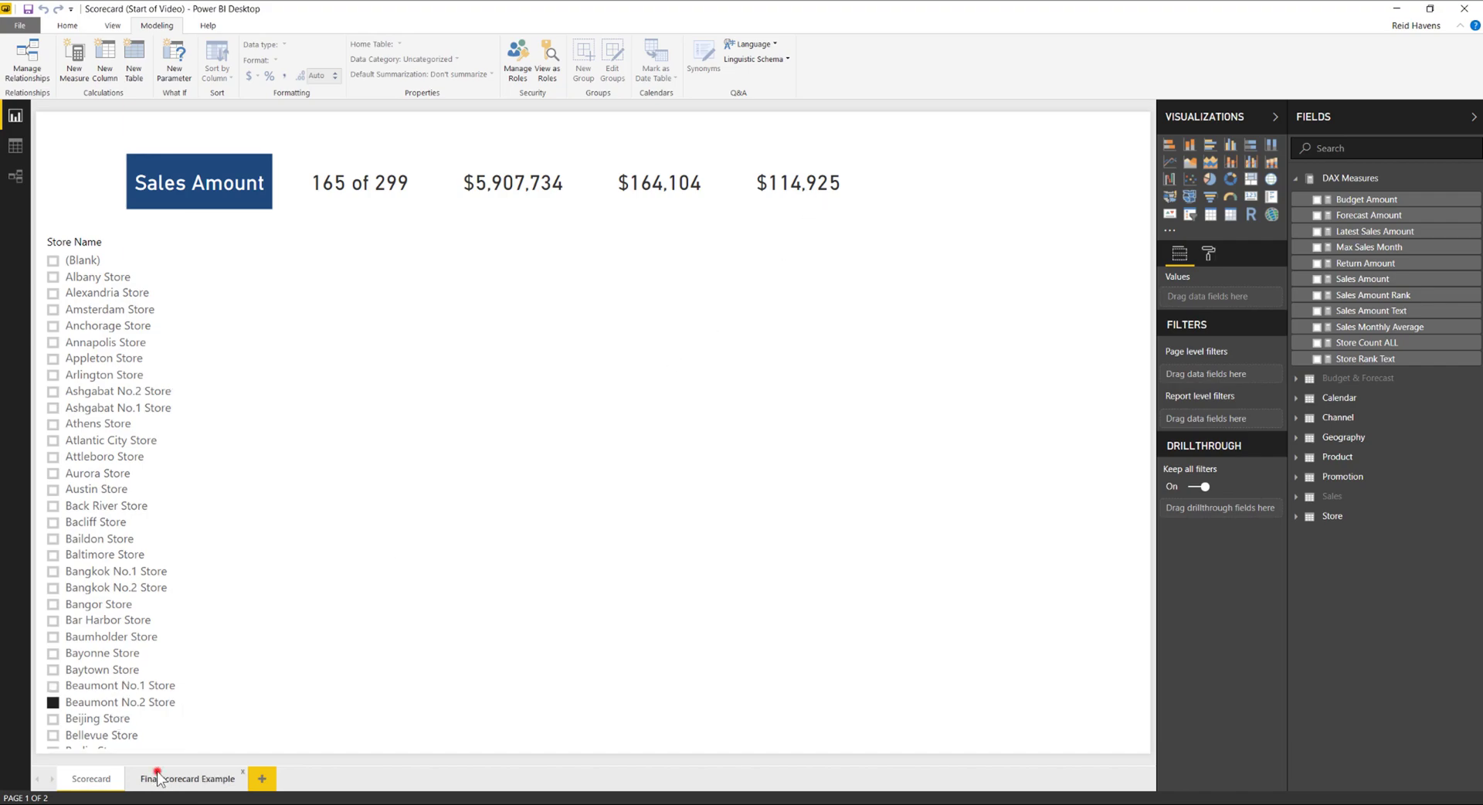